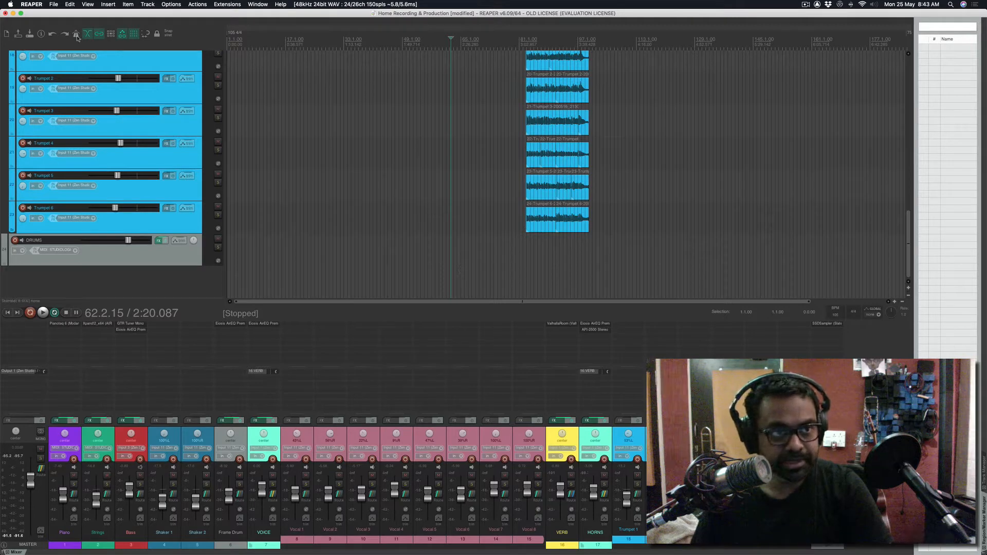
Start a new project in place of the Home Recording & Production session.
left_click(54, 4)
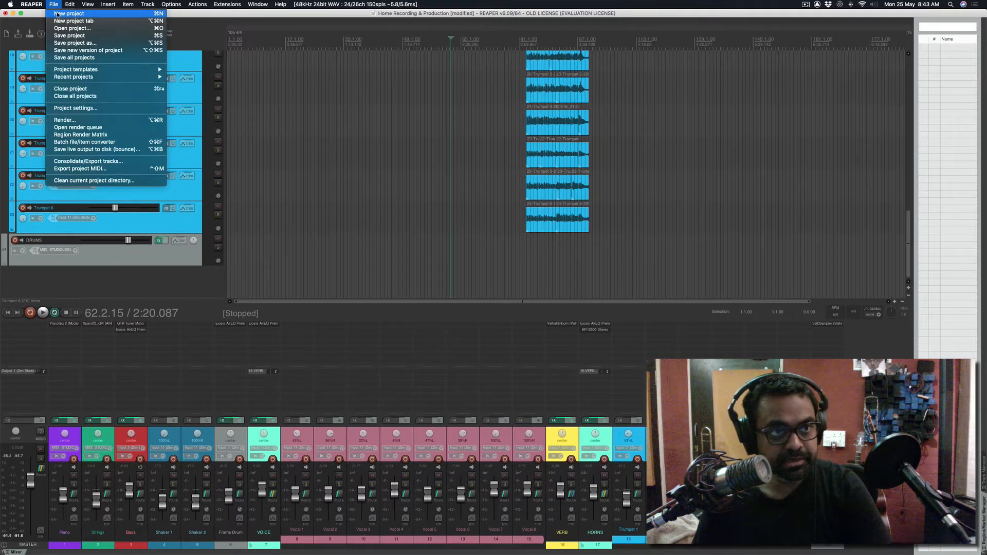
left_click(57, 14)
left_click(511, 178)
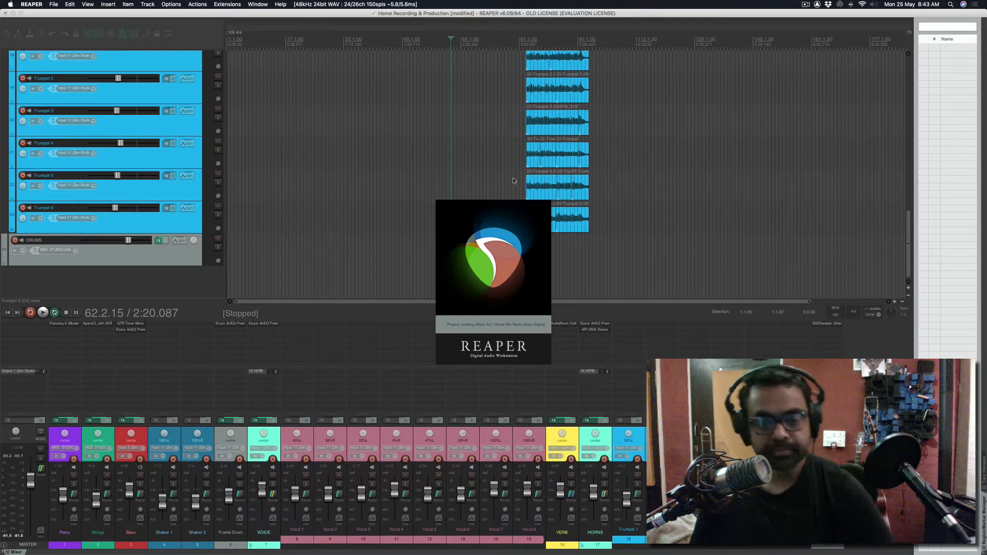
Switch to Finder, open the Dropbox Home Recording folder's "STEMS (48kHz 24 bit)" subfolder, and select the stems from Bass.wav through Shaker 2.wav.
key("super+Tab")
key("super+Tab")
key("super+Tab")
key("super+Tab")
key("super+Tab")
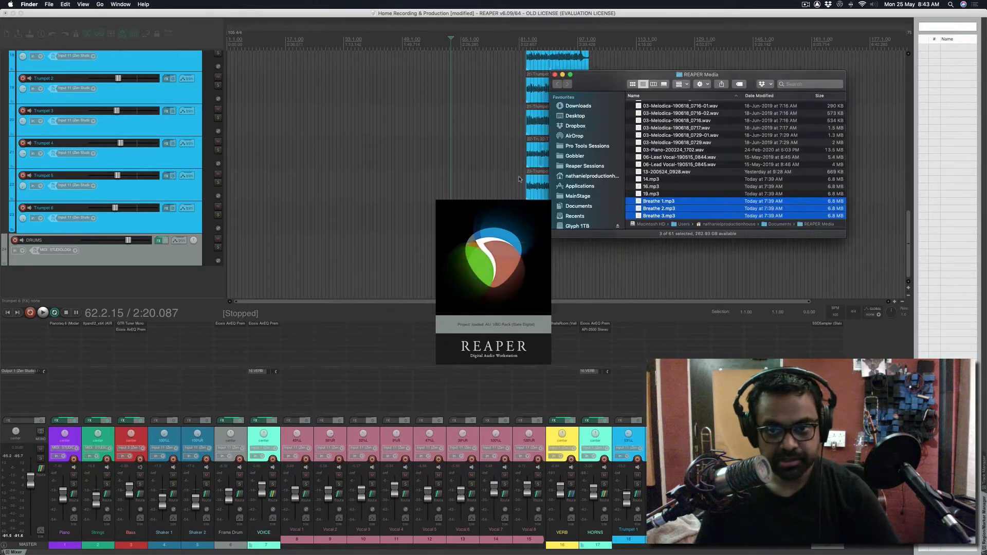
left_click(578, 127)
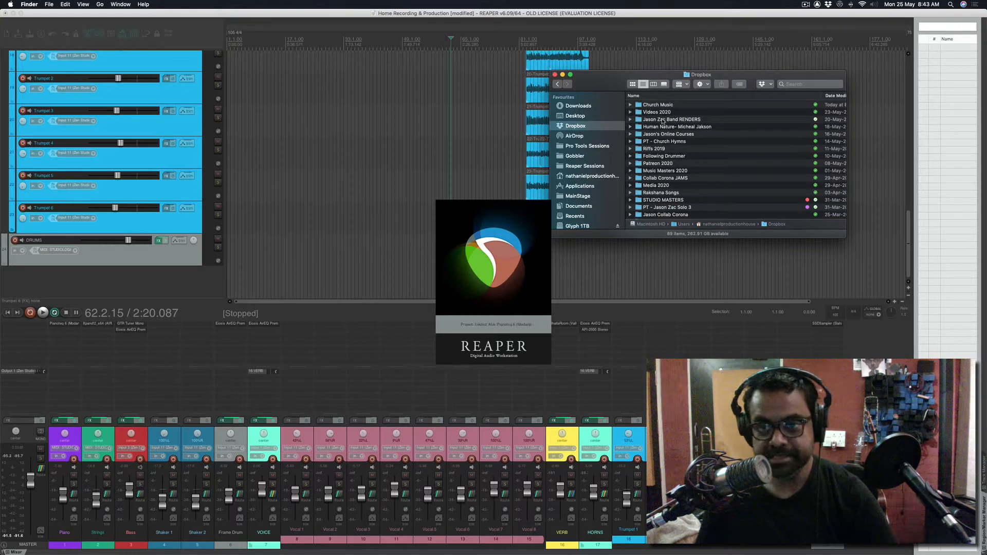
double_click(671, 134)
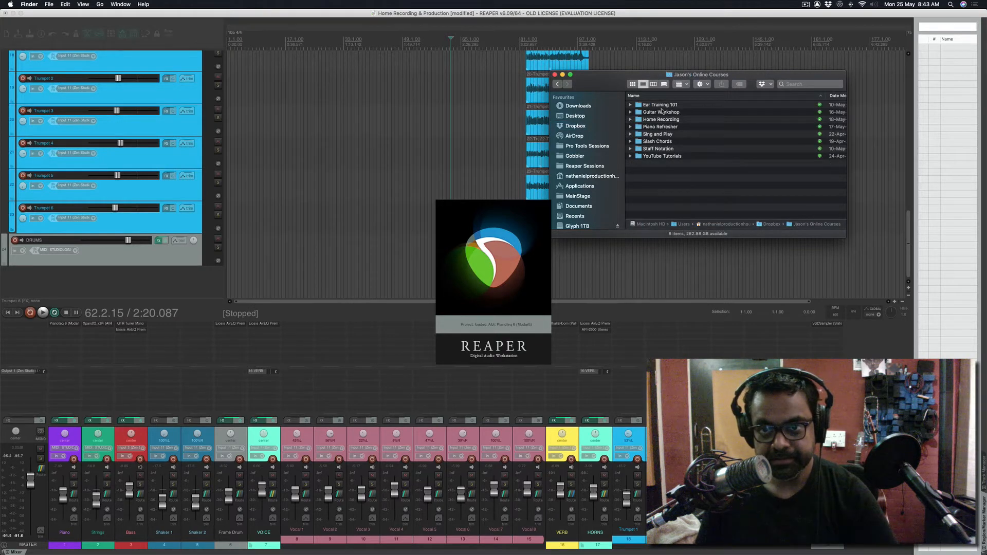
double_click(663, 120)
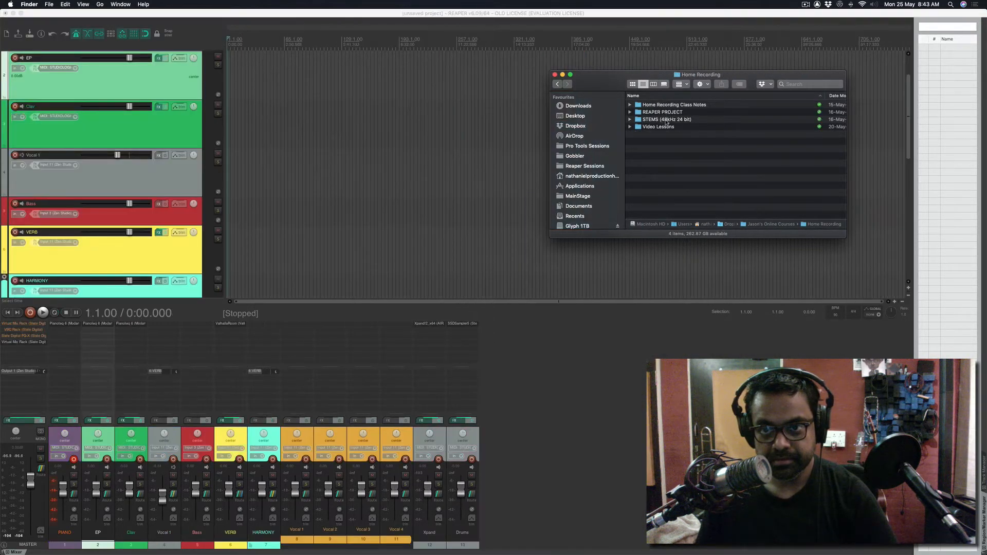
double_click(666, 120)
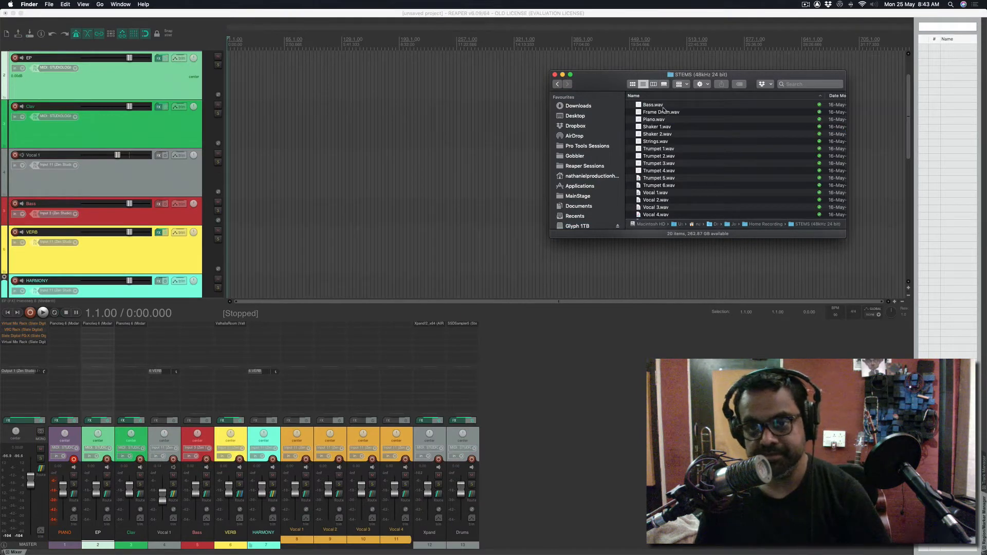
left_click(664, 106)
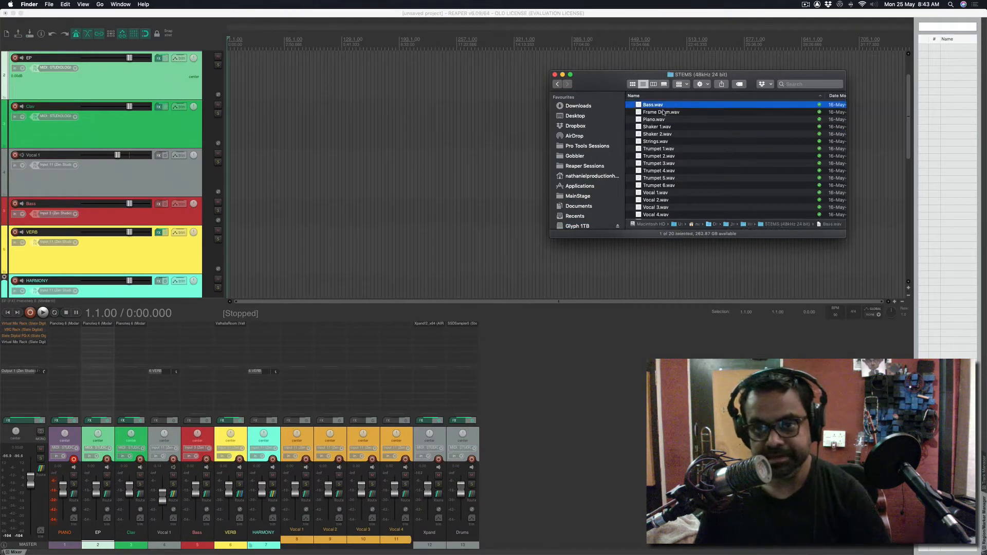
left_click(659, 135, "shift")
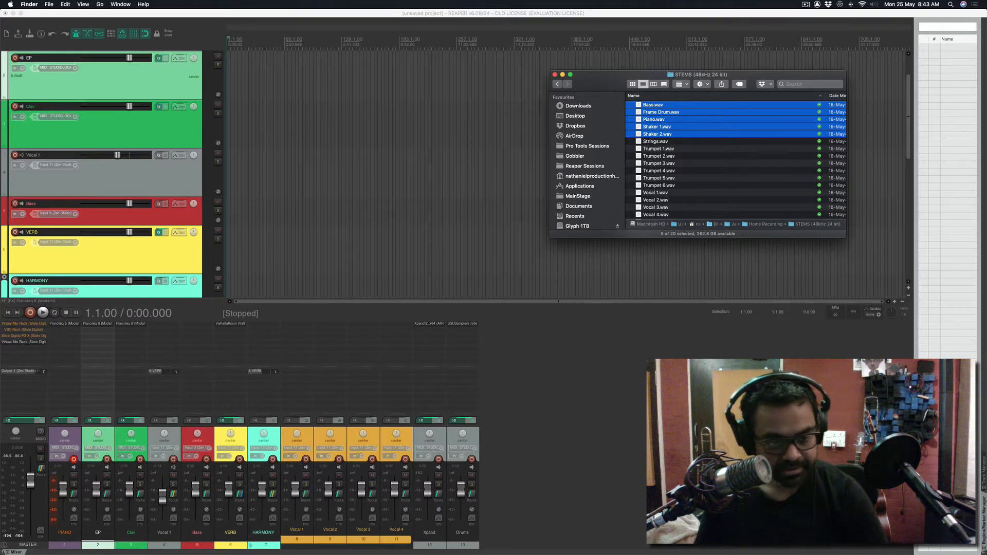
Return to REAPER and delete all the default tracks from the new project.
left_click(537, 407)
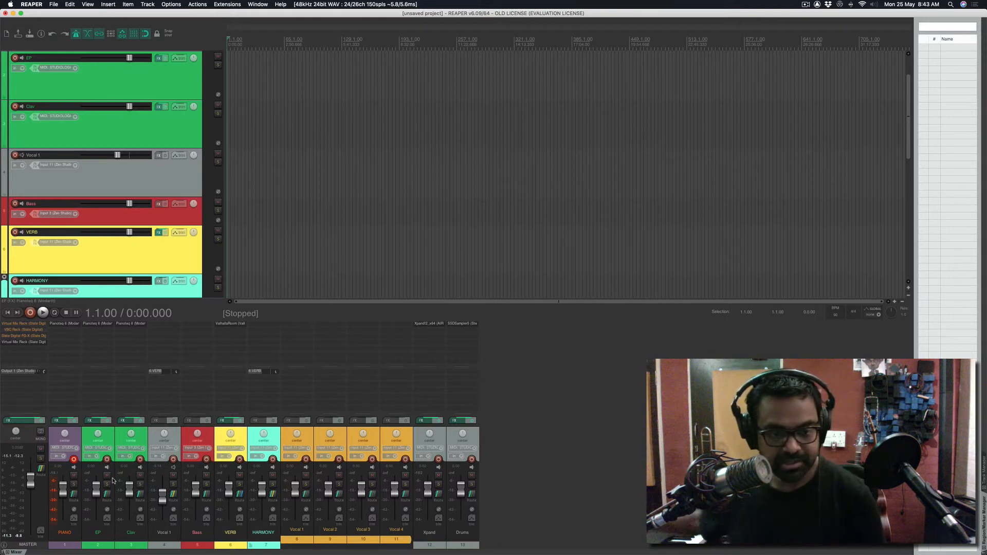
left_click(472, 441)
key("super+a")
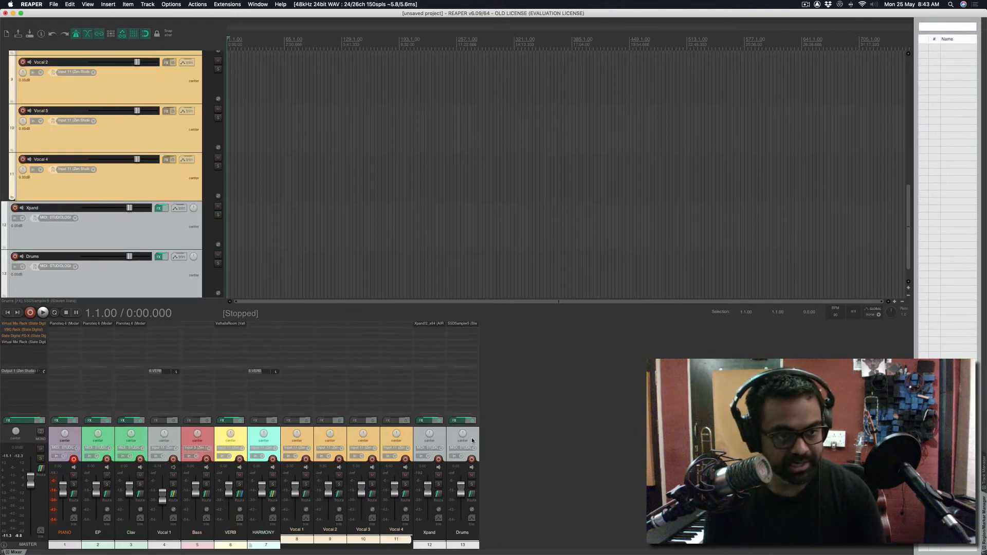
key("Delete")
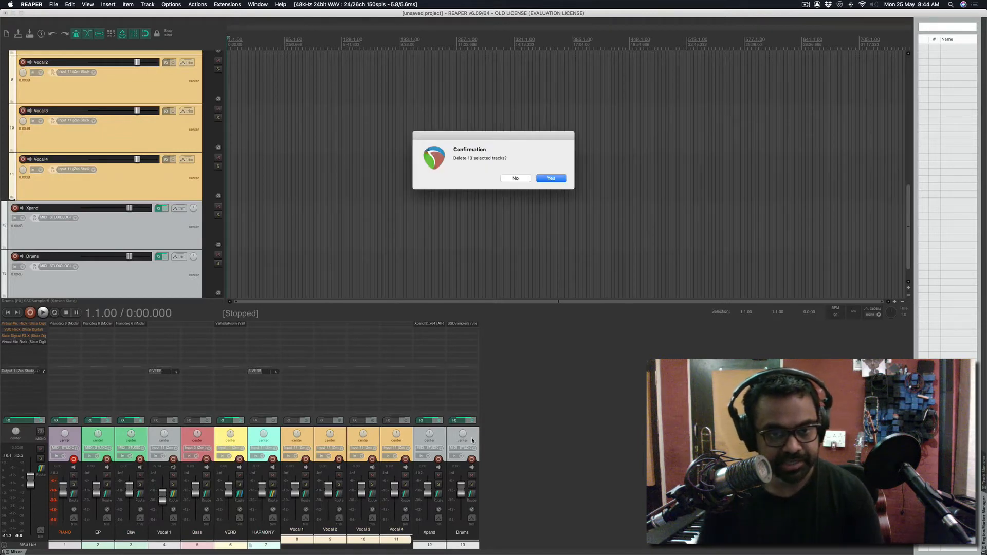
left_click(551, 178)
scroll(36, 327, "down", 1)
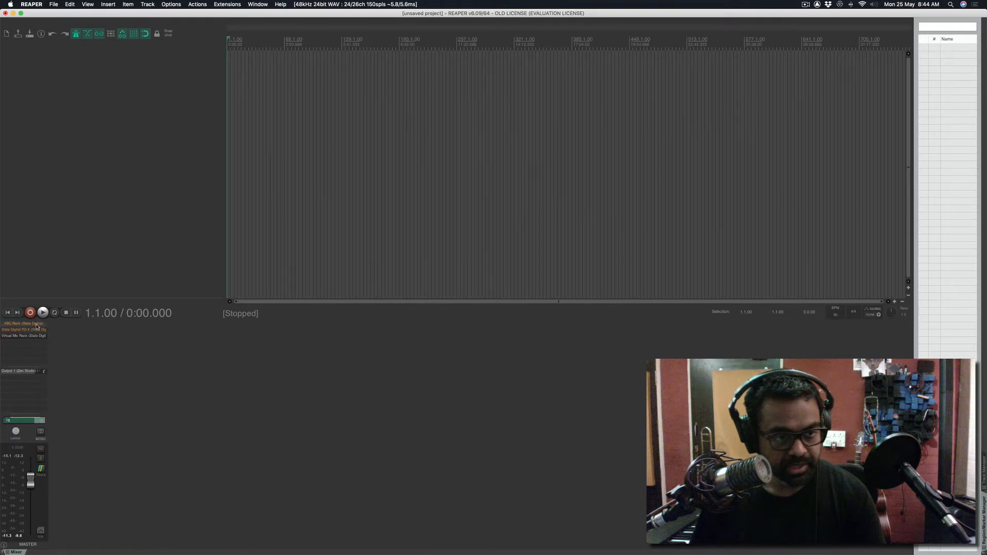
Remove all effect plug-ins from the master track.
left_click(36, 325, "alt")
left_click(36, 325, "alt")
left_click(36, 325, "alt")
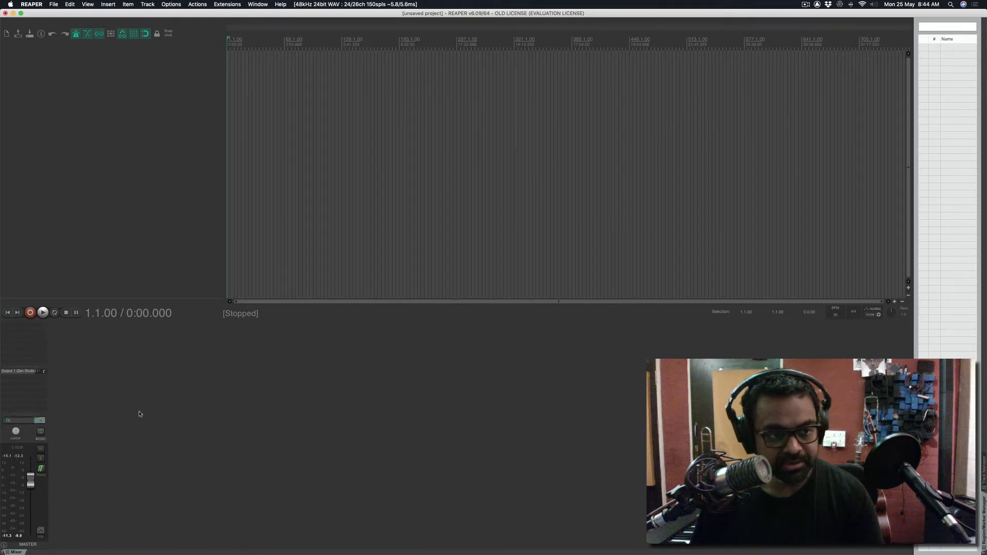
Save the project as "Jason Song Class 1" in the Reaper Sessions folder.
key("super+s")
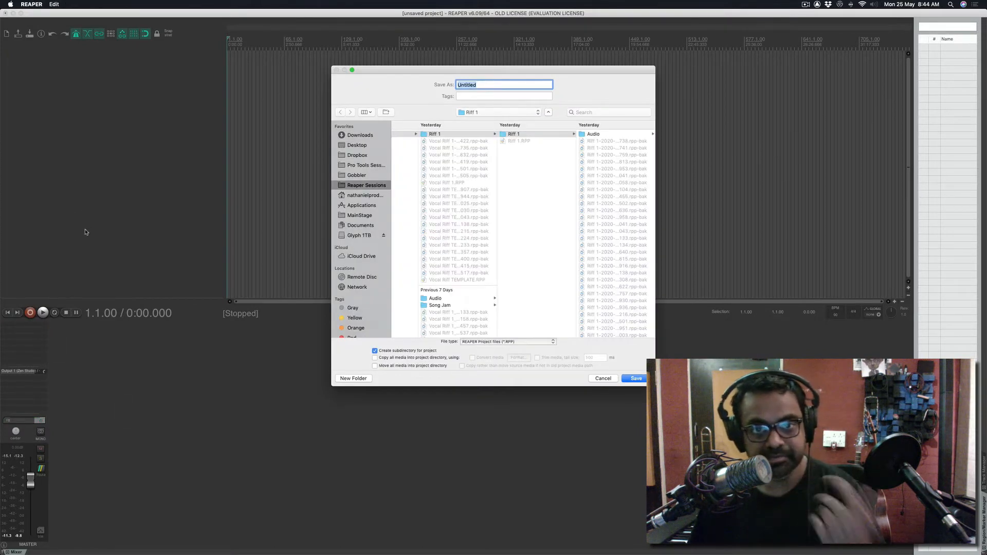
scroll(409, 193, "left", 5)
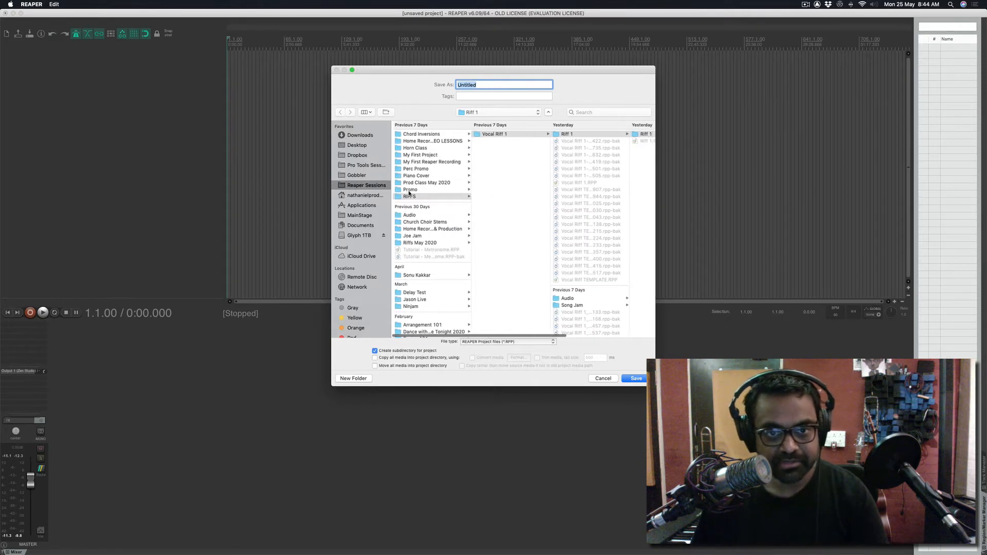
left_click(368, 187)
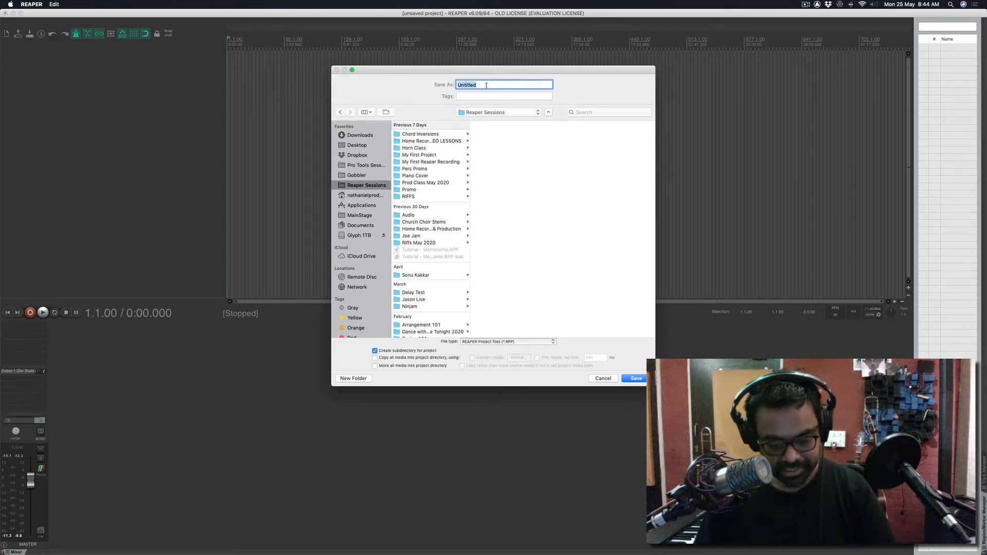
type("Jason Song")
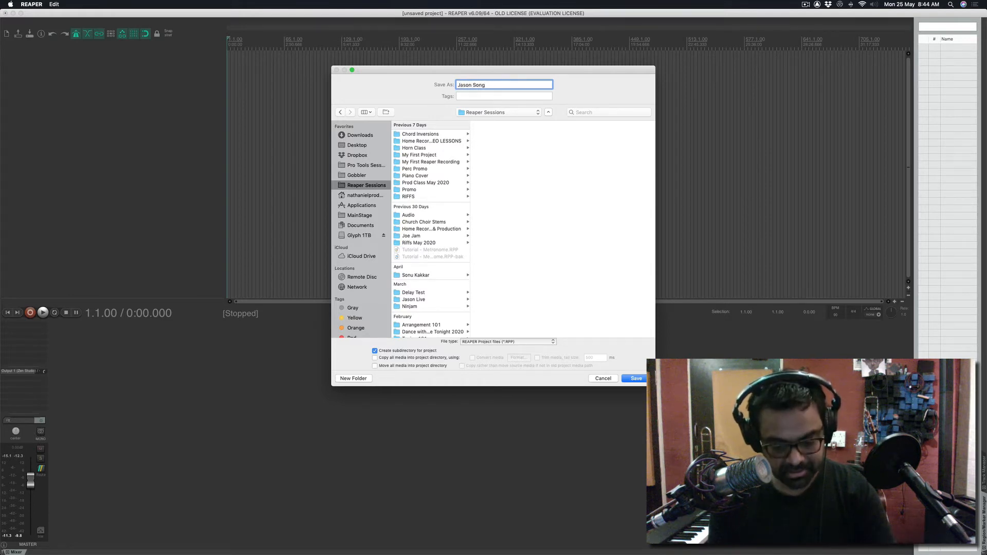
type(" Class 1")
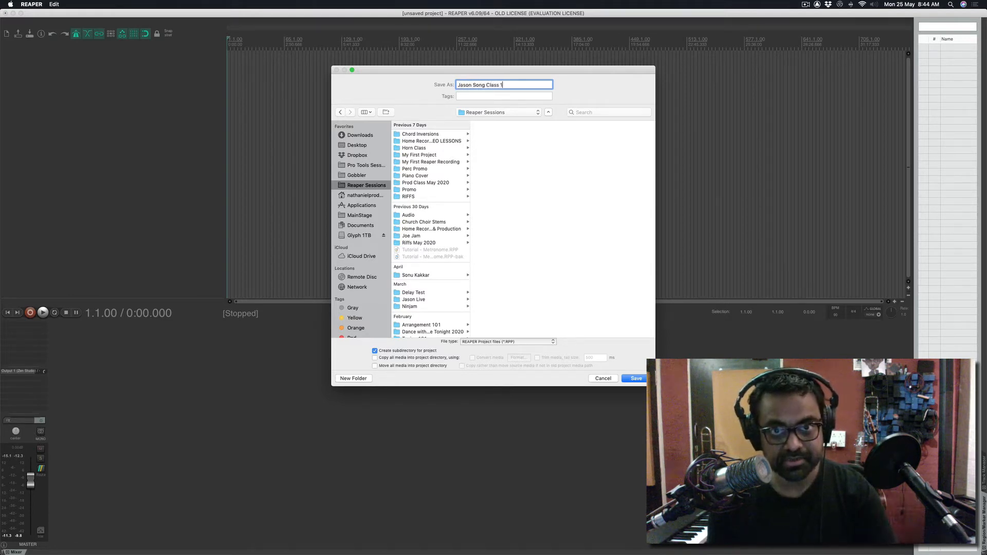
key("Return")
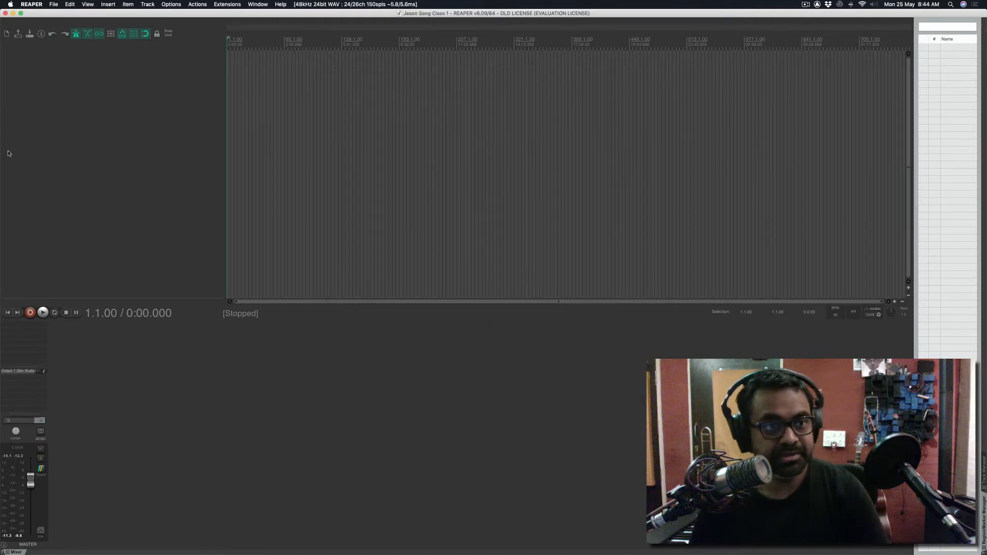
Try to import the selected stems from Finder, dismissing the track placement choice without picking an option.
key("super+Tab")
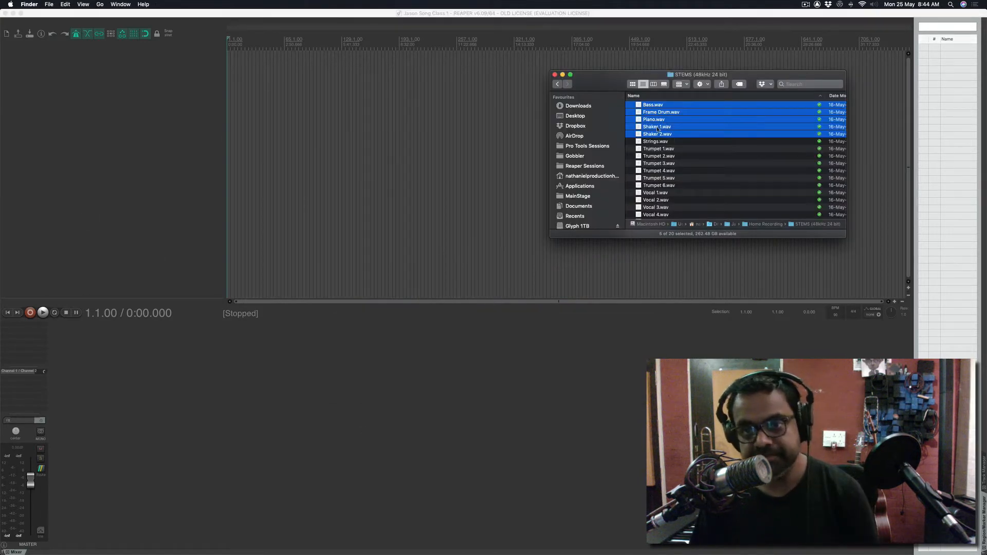
left_click_drag(659, 127, 113, 154)
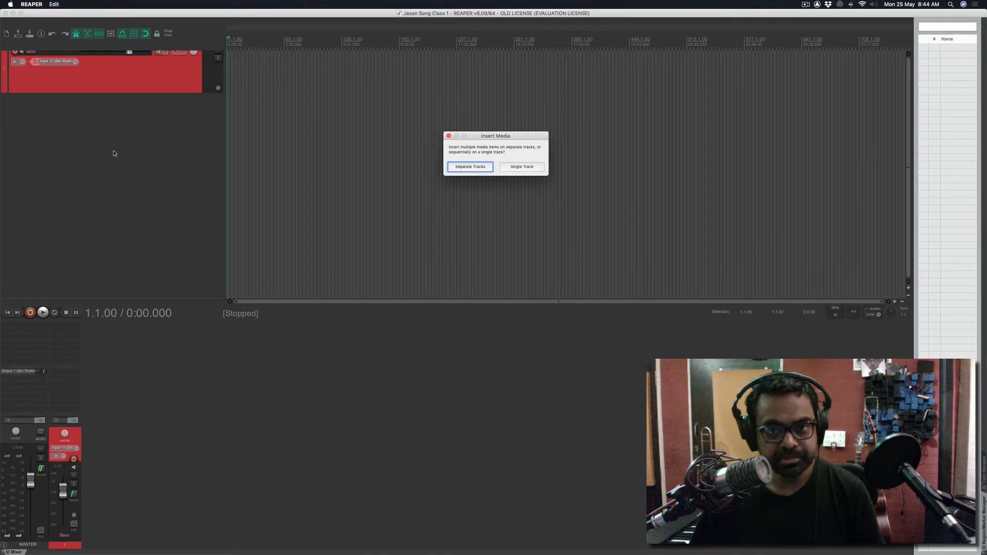
left_click_drag(506, 136, 497, 135)
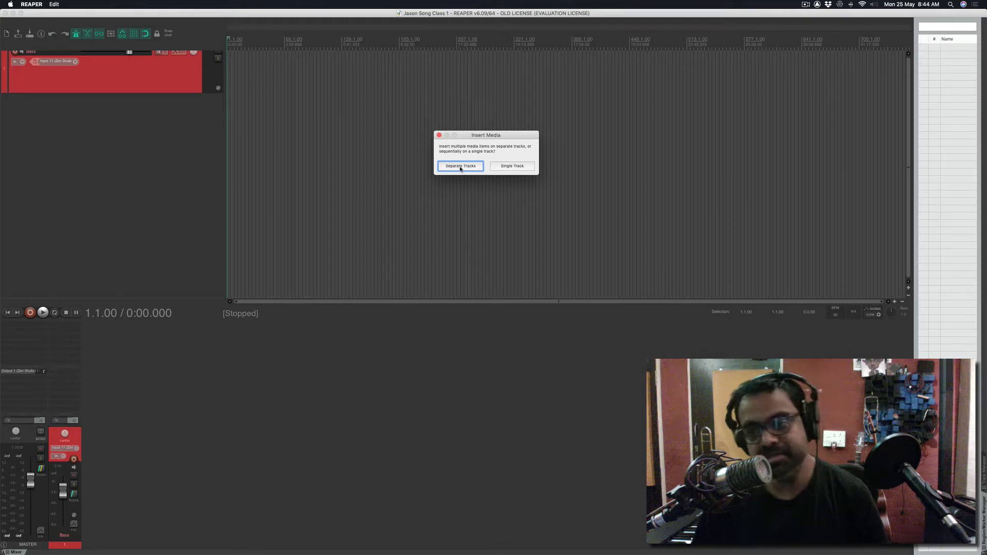
left_click(439, 136)
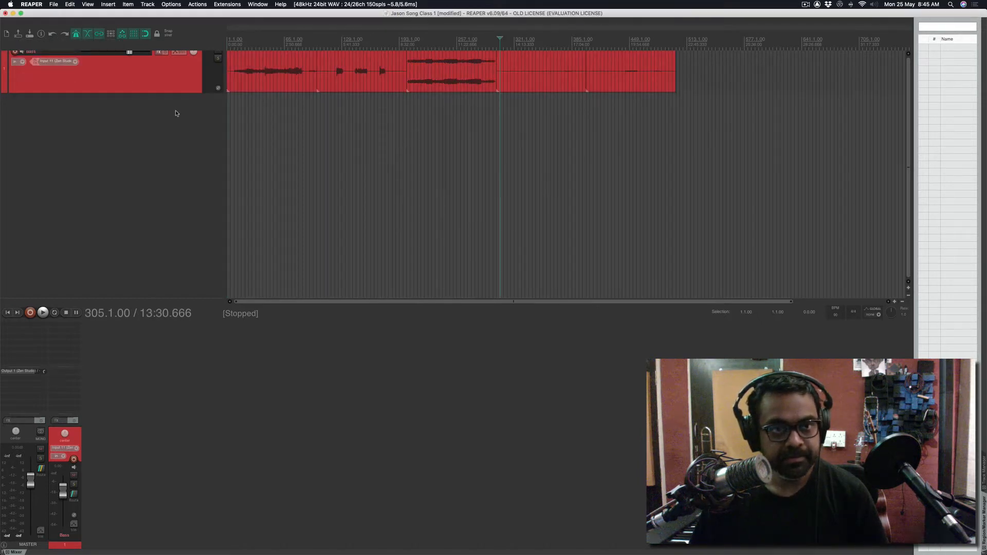
Delete the Bass track that holds all the imported stems in sequence.
left_click(165, 87)
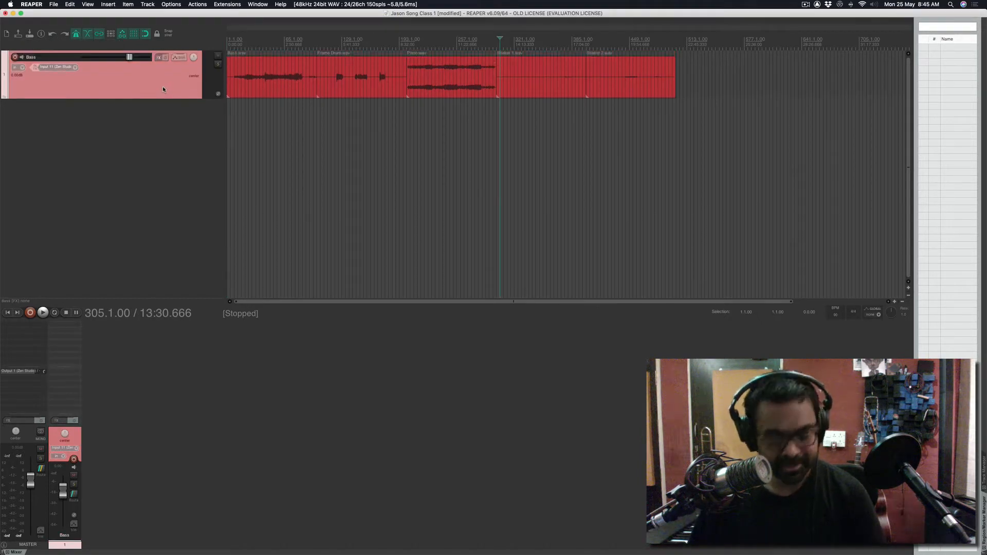
key("Delete")
left_click(546, 178)
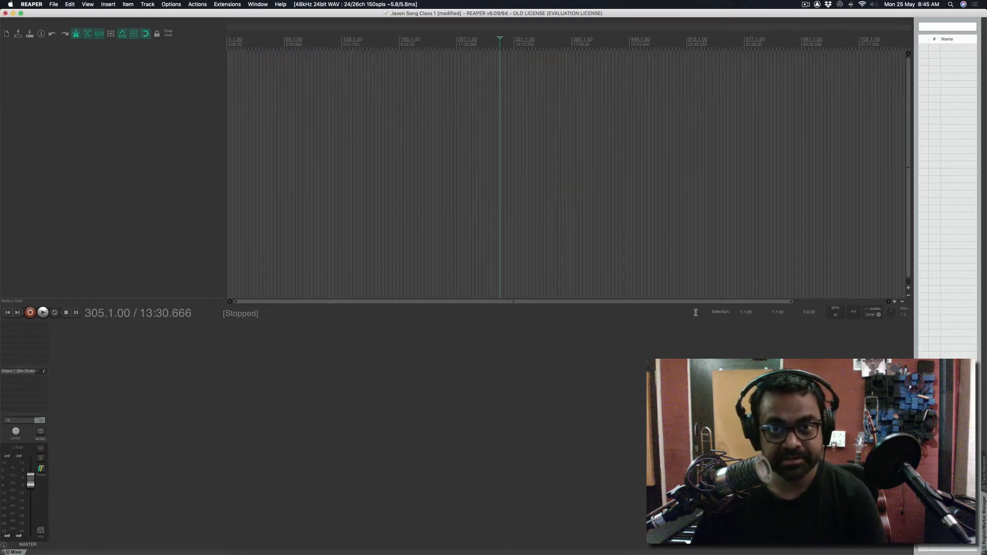
Set the project tempo to 105 BPM.
left_click(836, 314)
type("10")
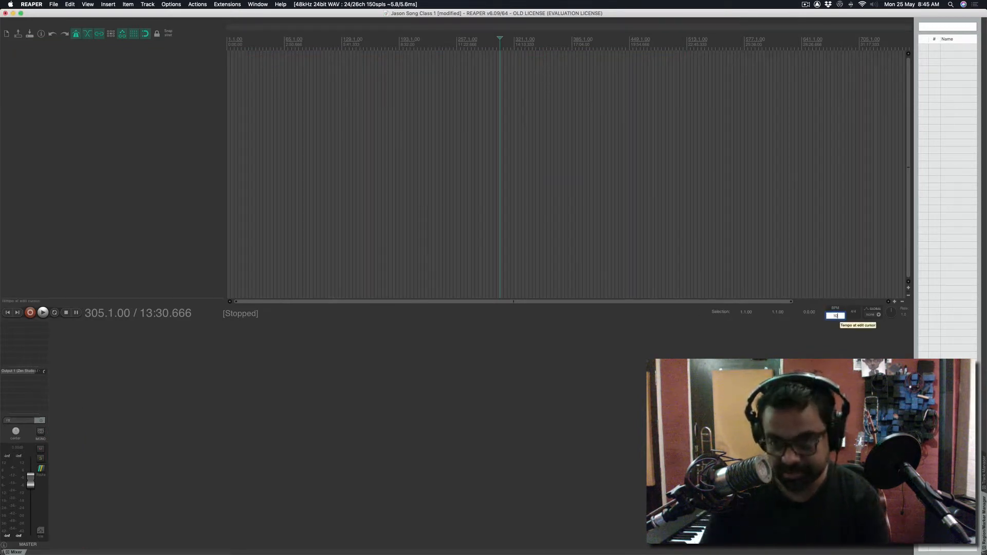
type("5")
key("Return")
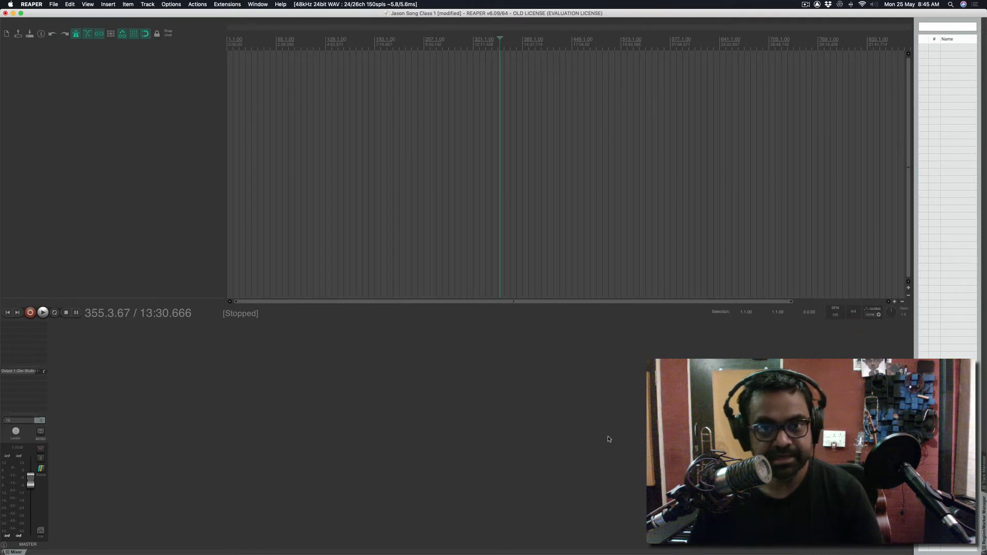
Import the Bass, Frame Drum, Piano, Shaker 1 and Shaker 2 stems from Finder onto separate tracks at the project start.
key("w")
key("super+Tab")
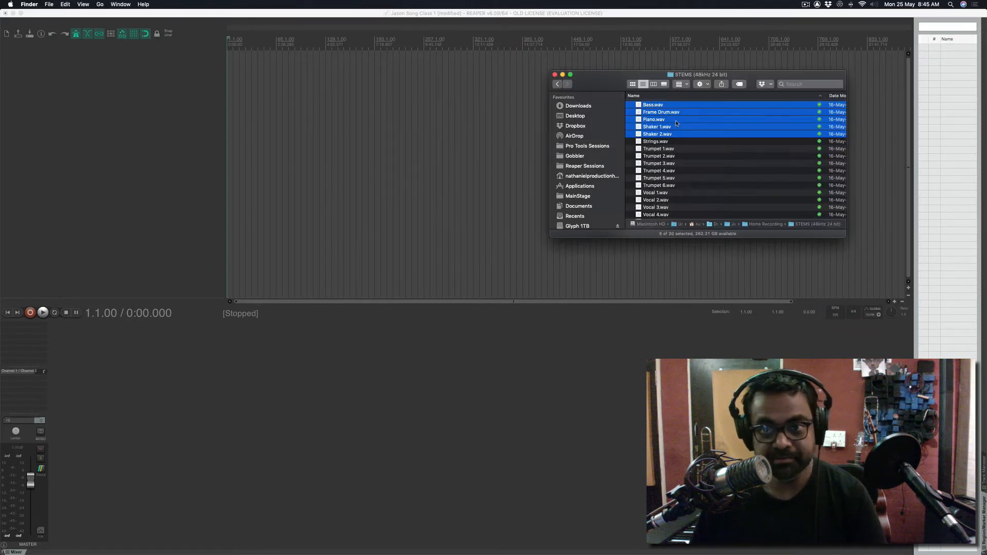
left_click_drag(676, 122, 156, 129)
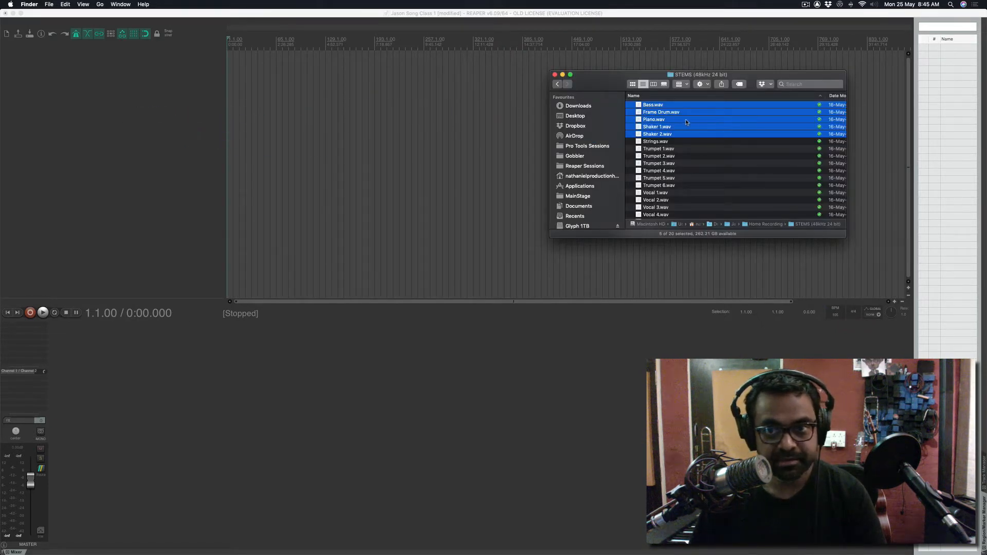
left_click_drag(610, 77, 583, 236)
left_click_drag(638, 277, 127, 158)
left_click(452, 166)
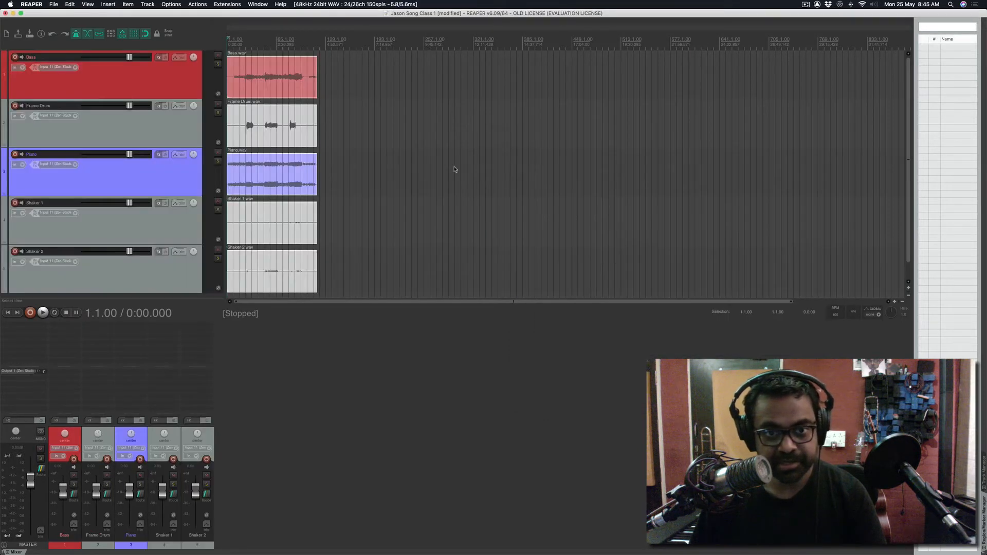
Play the imported stems from bar 3 with their full length spread across the timeline.
left_click(164, 131)
key("equal")
key("equal")
key("equal")
key("equal")
key("equal")
key("equal")
key("equal")
key("equal")
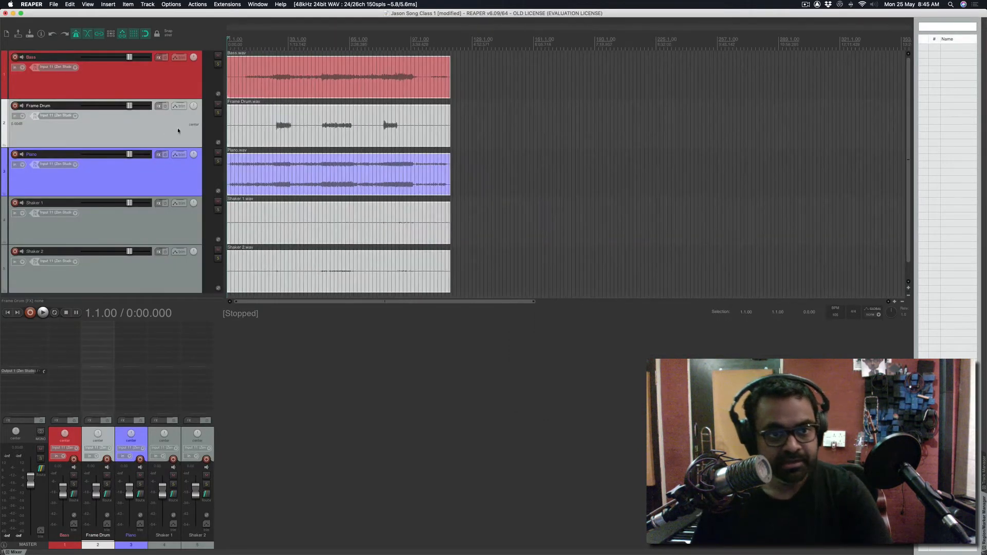
key("equal")
key("equal")
left_click(235, 44)
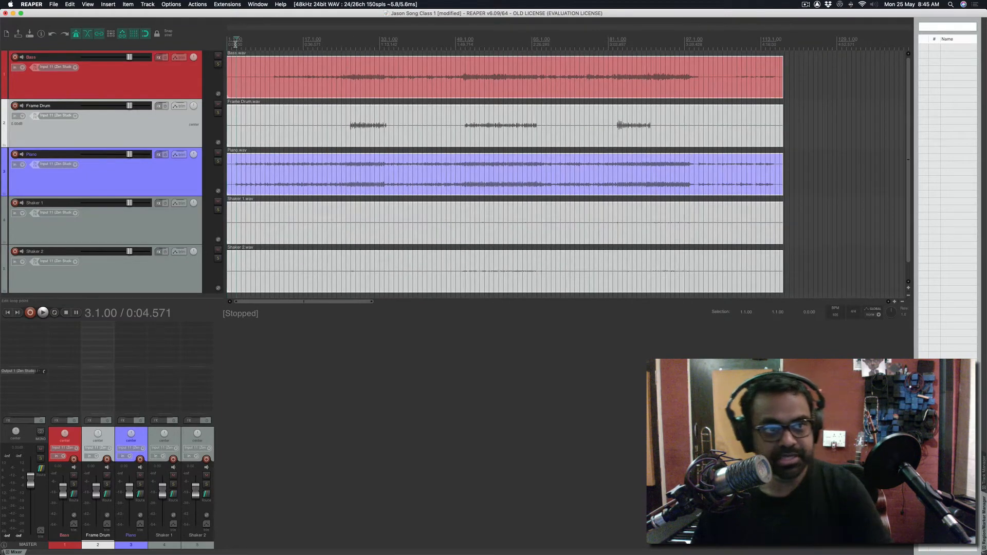
key("space")
key("equal")
key("equal")
key("equal")
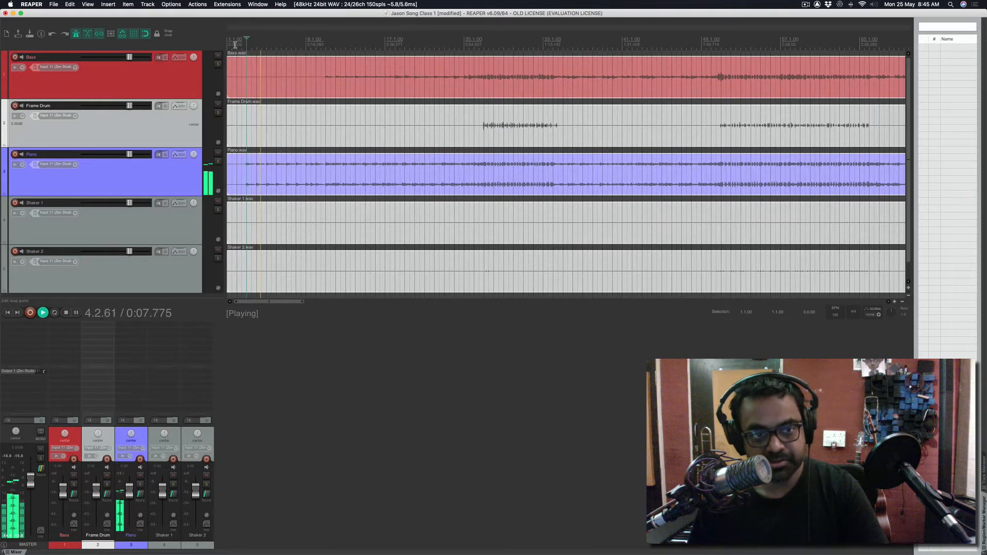
key("minus")
key("minus")
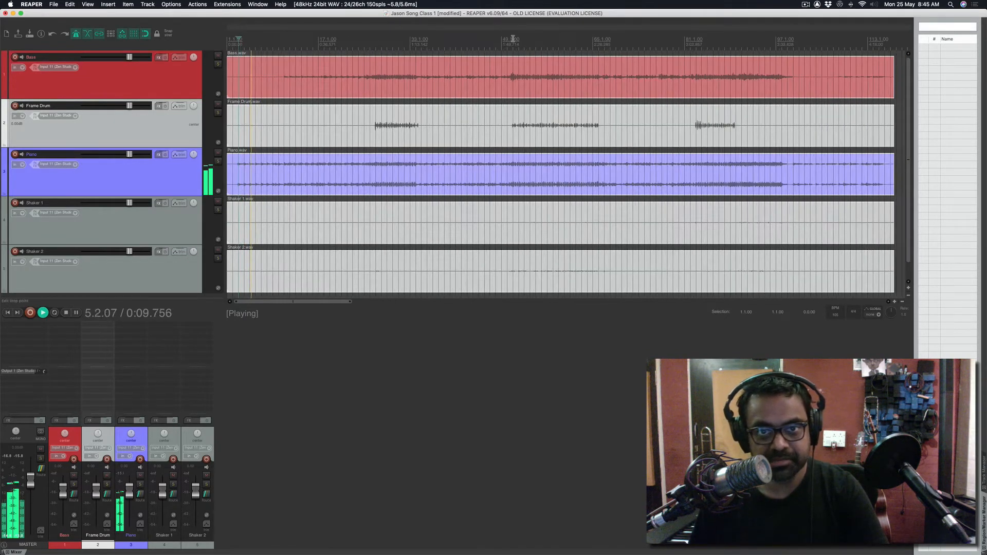
Play the stems from bar 51, look at the Zen Studio interface mixer, and stop playback back in REAPER.
left_click(514, 41)
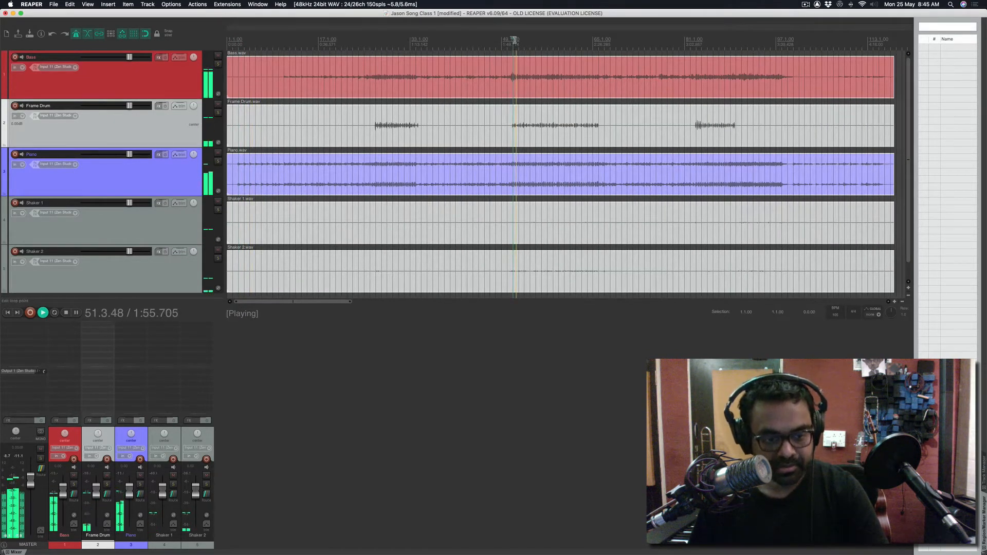
key("super+Tab")
key("super+Tab")
key("super+Tab")
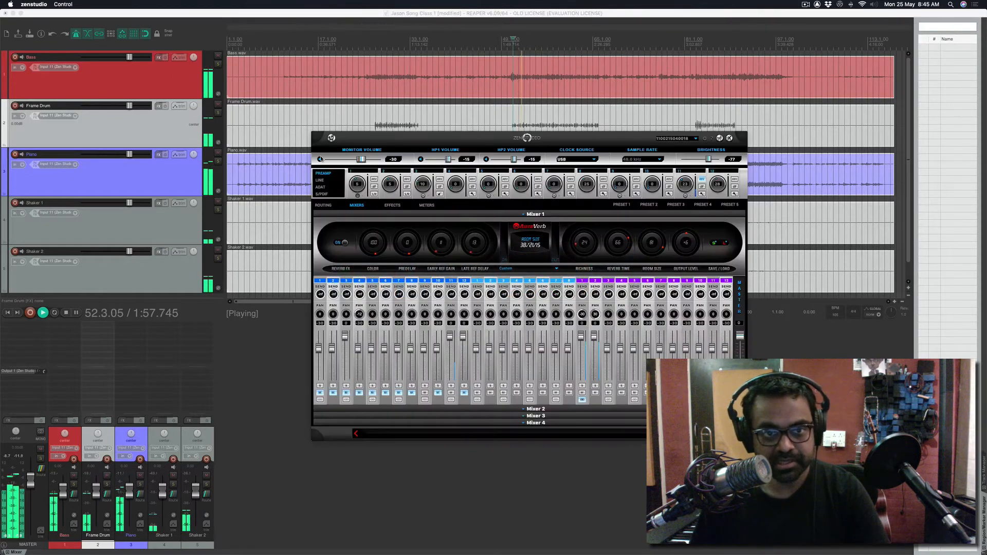
left_click(277, 353)
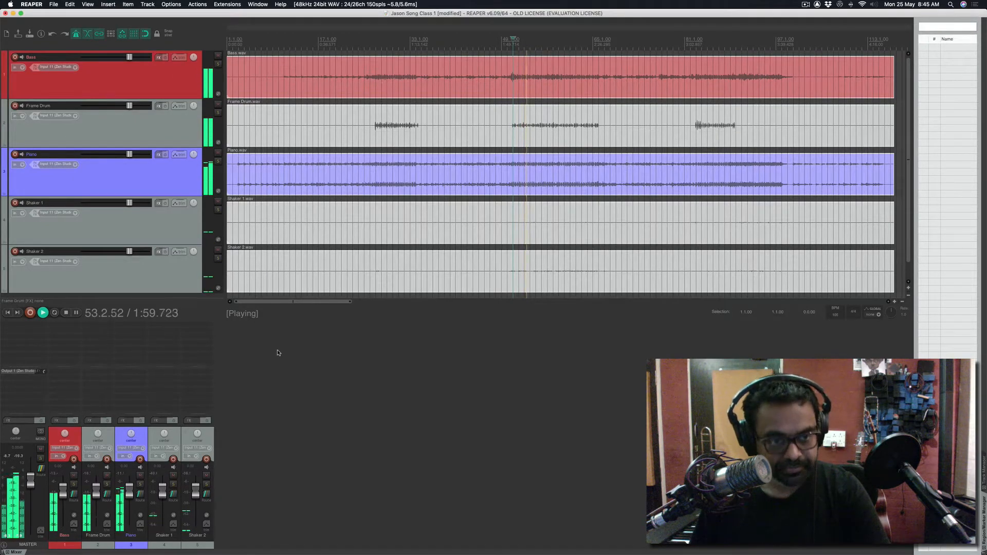
key("space")
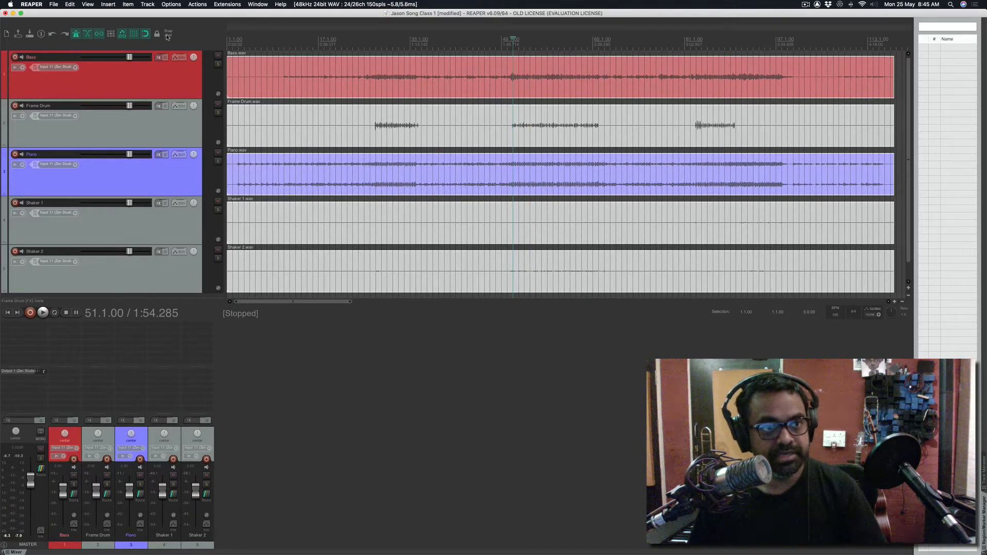
Toggle the metronome off and on, and play the stems briefly from bar 4.
left_click(77, 36)
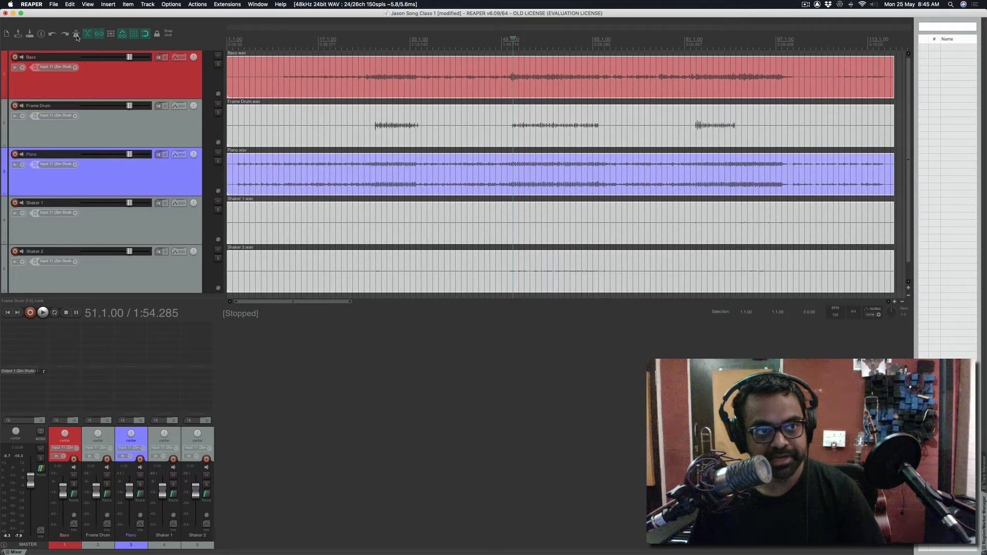
left_click(241, 40)
key("space")
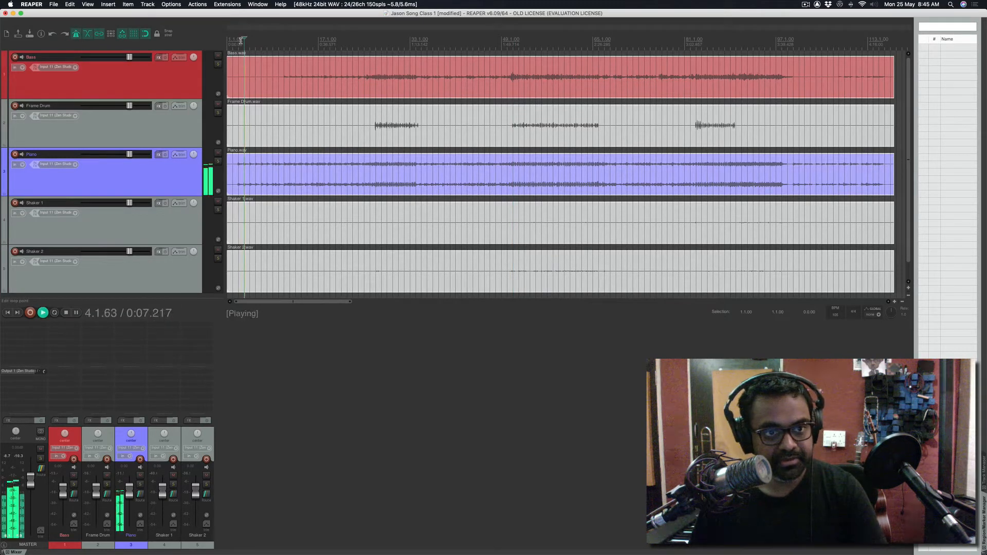
key("space")
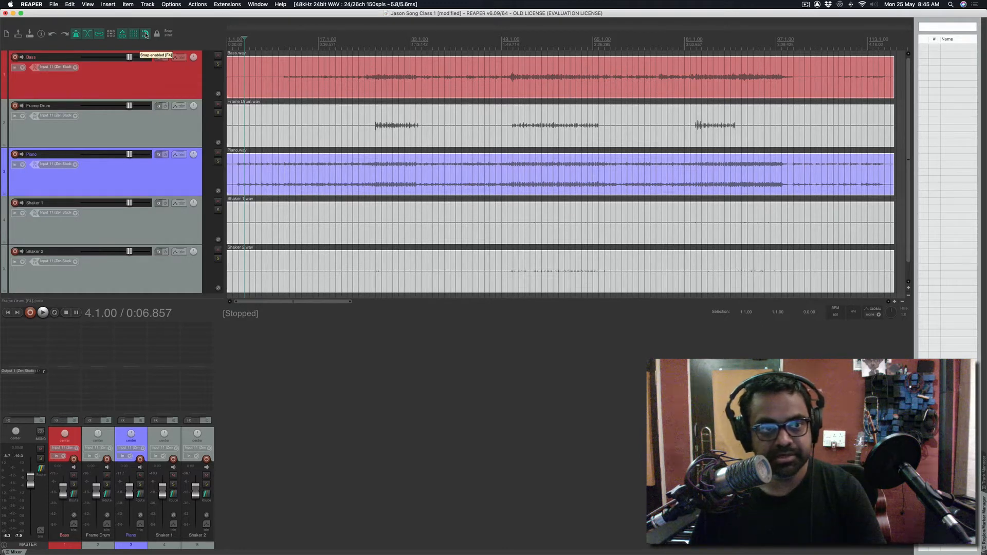
Mark a time selection from bar 8 to bar 19, select the Bass item at bar 34, and clear the time selection.
left_click_drag(267, 40, 331, 41)
left_click(417, 67)
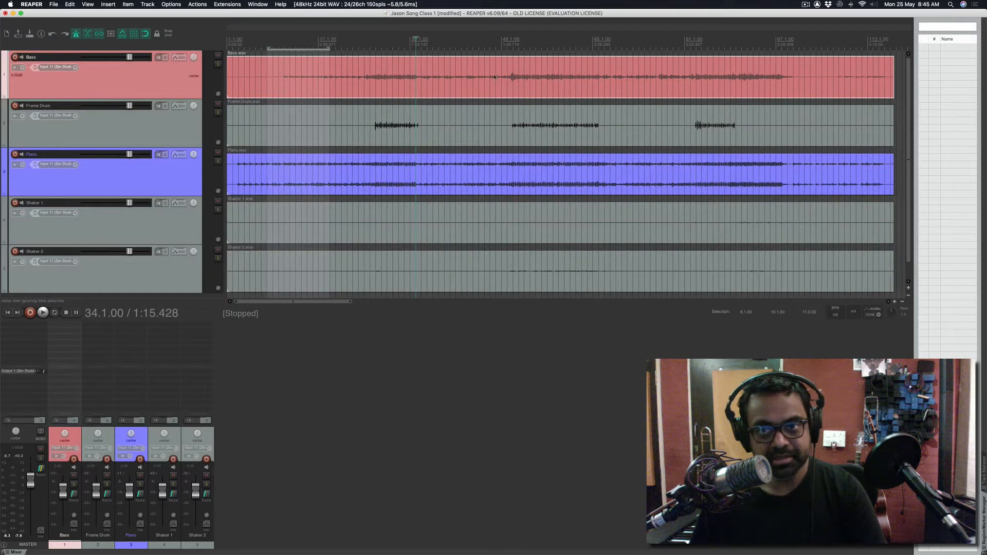
key("Escape")
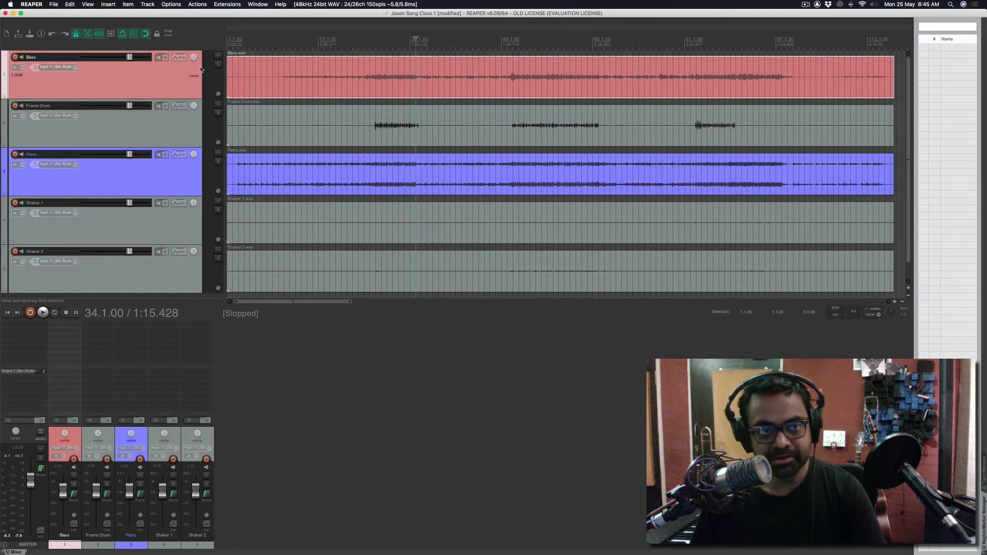
Toggle the timeline grid lines off and on to compare, and turn off snapping.
left_click(133, 34)
left_click(133, 34)
left_click(133, 34)
left_click(133, 34)
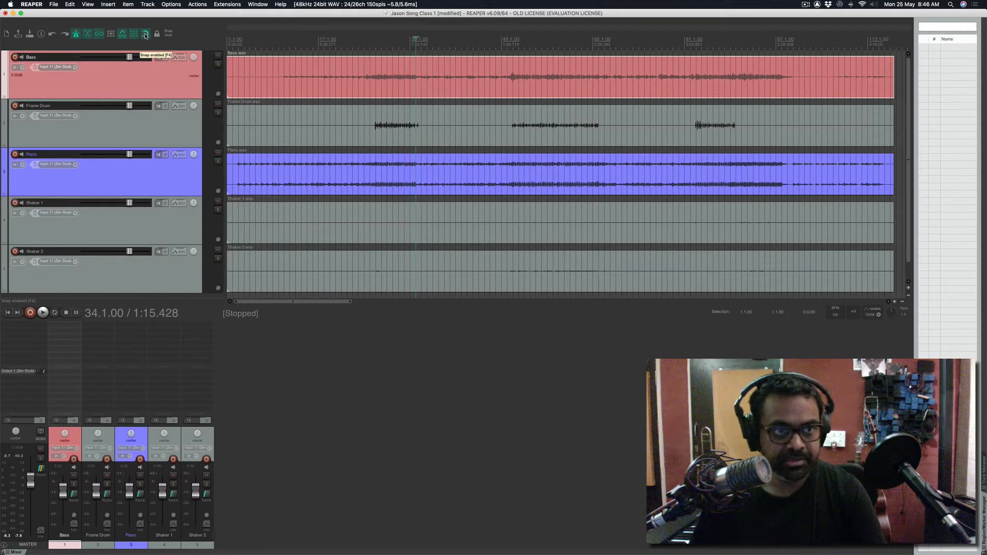
left_click(145, 35)
left_click(146, 35)
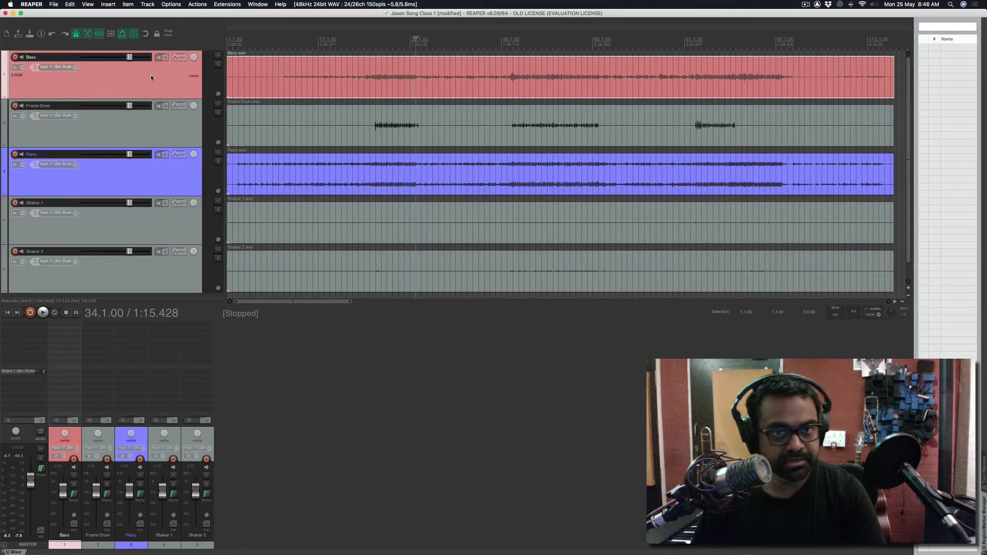
Deselect the Bass track while keeping its audio item selected.
key("minus")
key("minus")
key("minus")
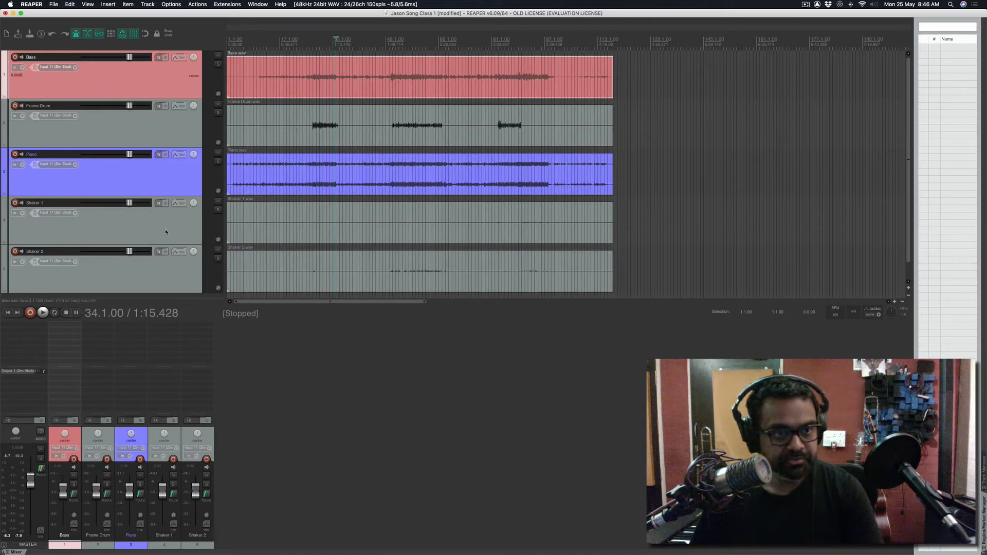
left_click(504, 481)
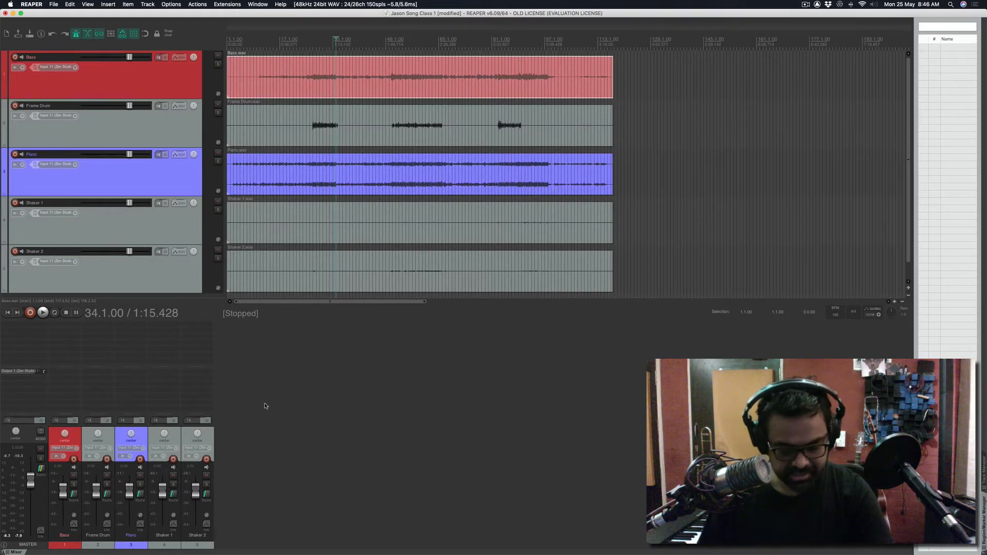
Hide and show the mixer several times, leaving it visible below the arrangement.
key("super+m")
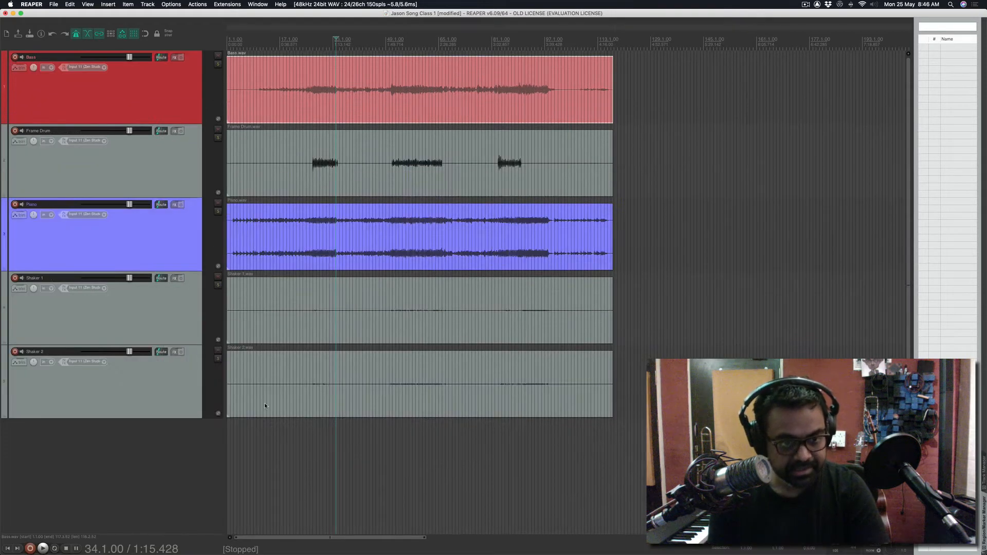
key("super+m")
key("super+m")
key("super+m")
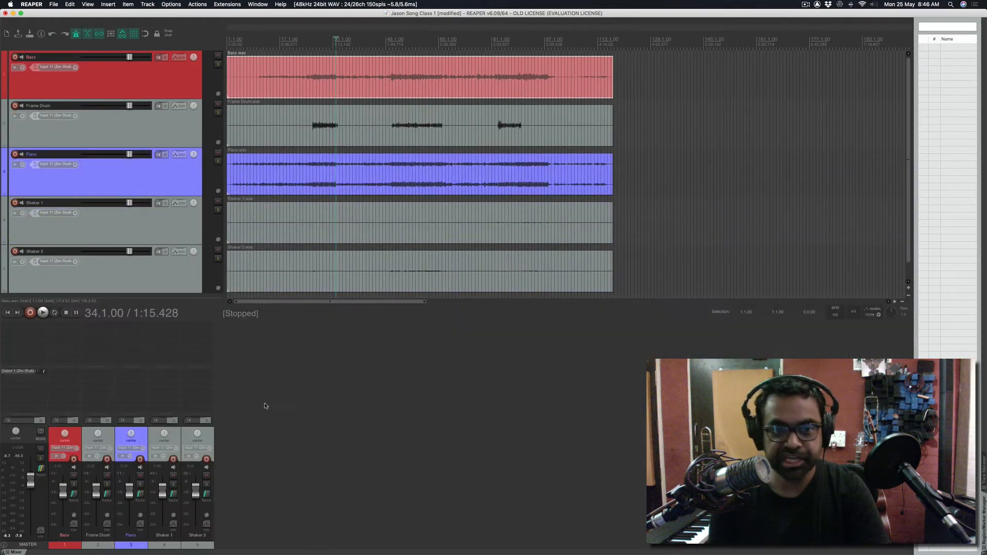
key("super+m")
key("super+m")
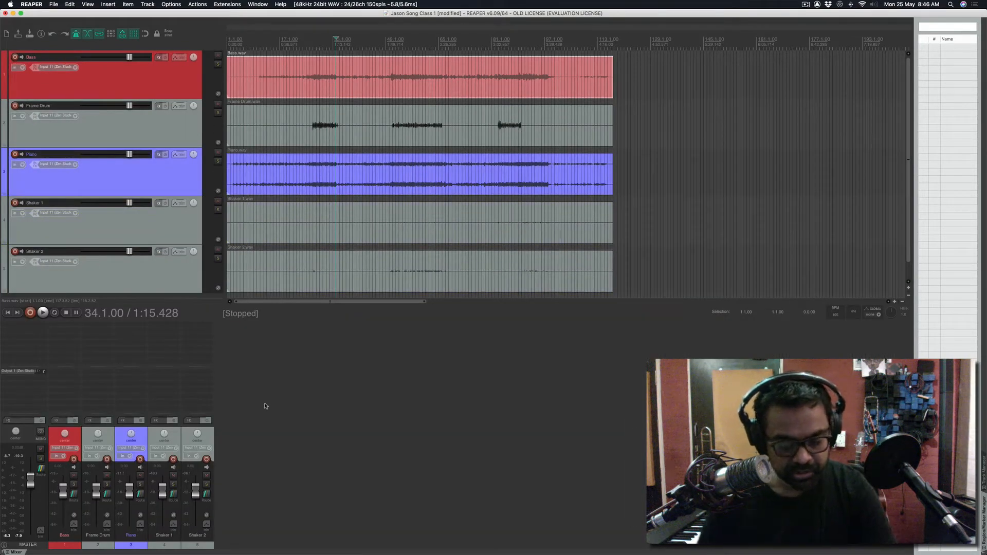
key("super+m")
key("super+m")
key("super+m")
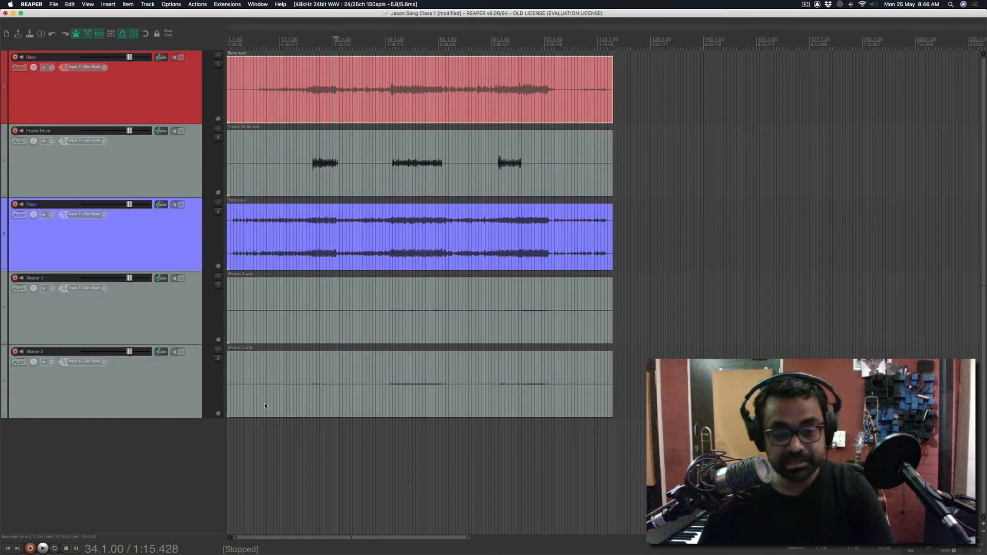
key("super+m")
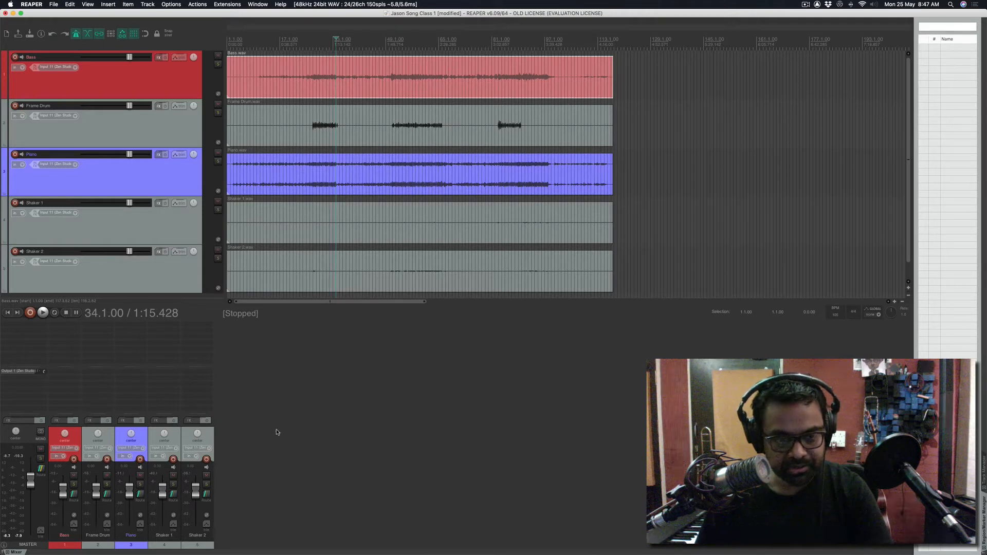
key("super+m")
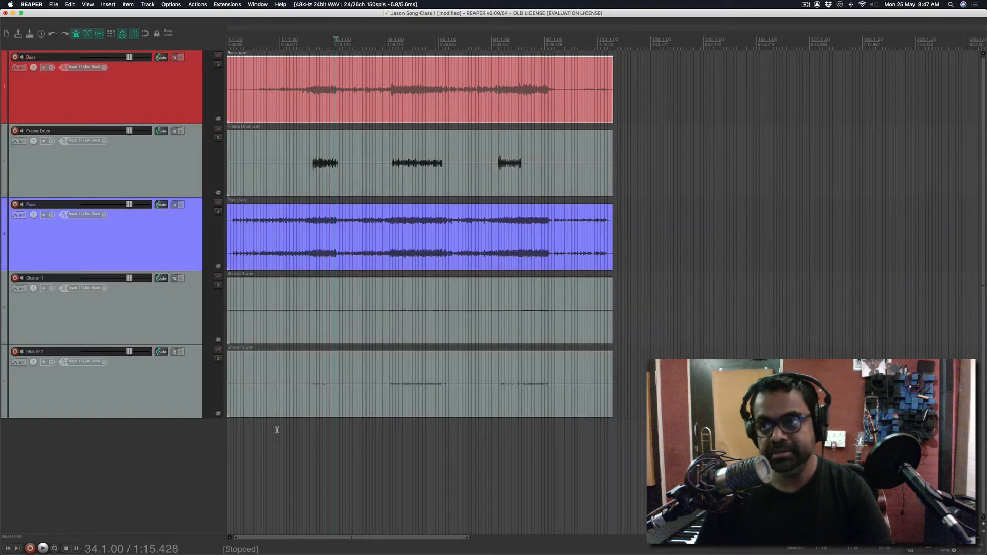
key("super+m")
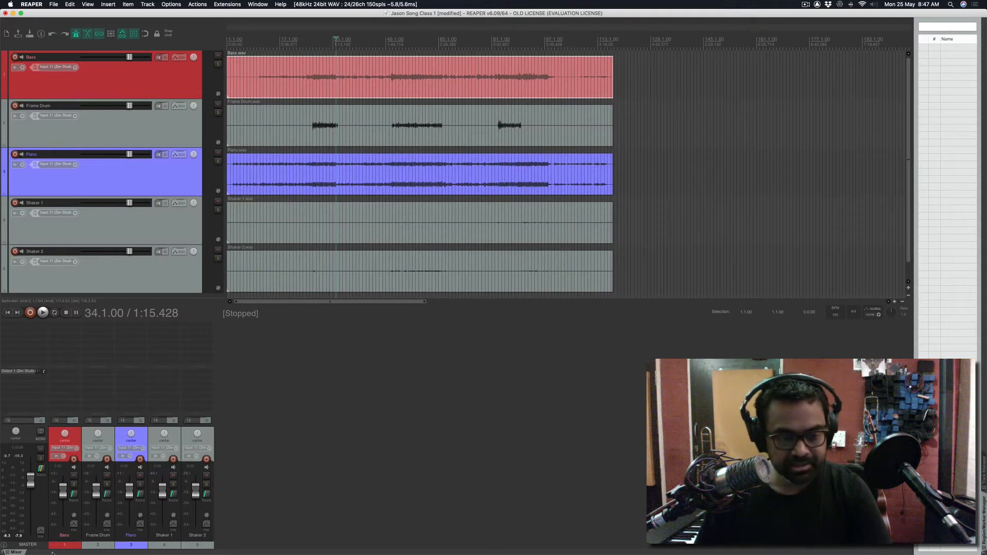
Undock the mixer into a floating window and make that window narrower and taller.
right_click(297, 395)
mouse_move(297, 399)
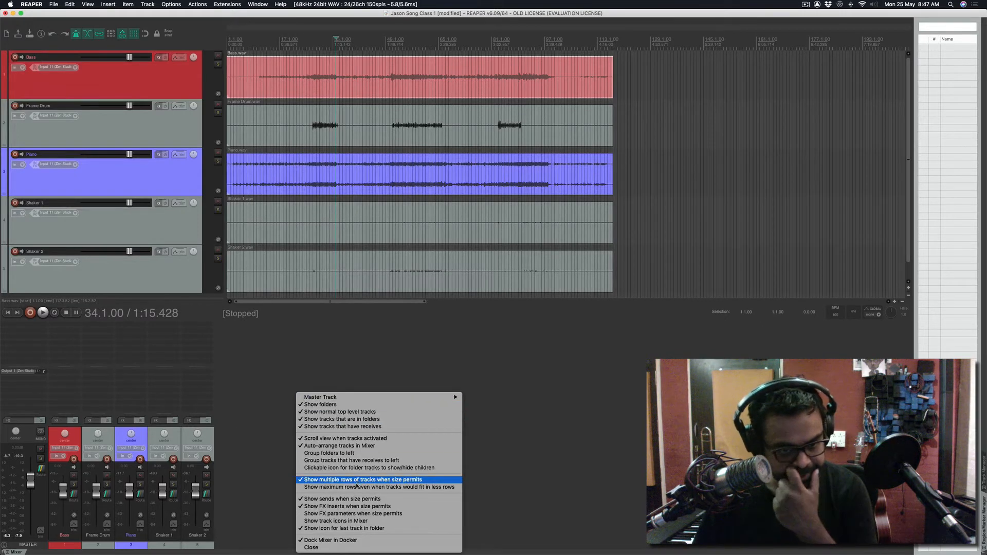
left_click(387, 540)
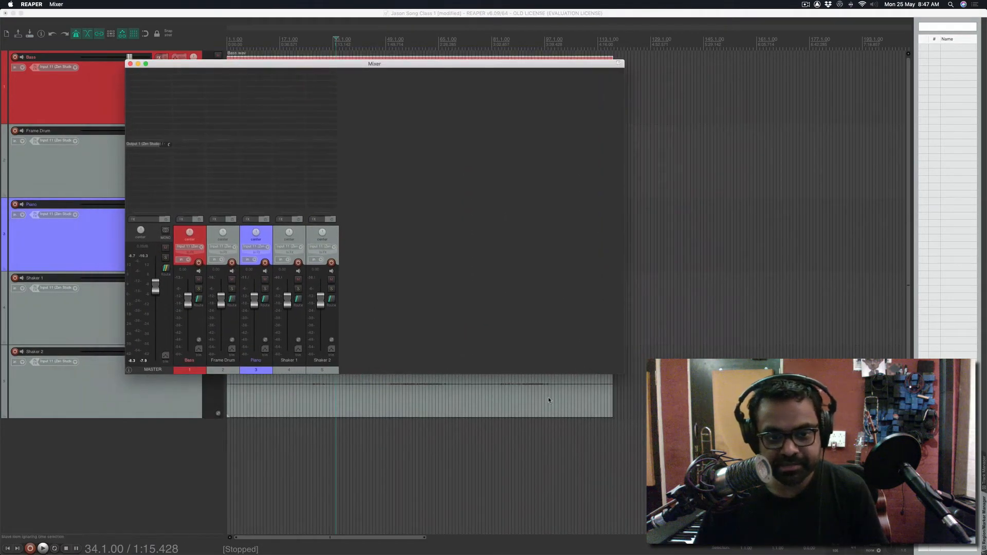
left_click_drag(624, 374, 422, 458)
Dock the floating mixer back into the docker below the arrangement.
right_click(376, 332)
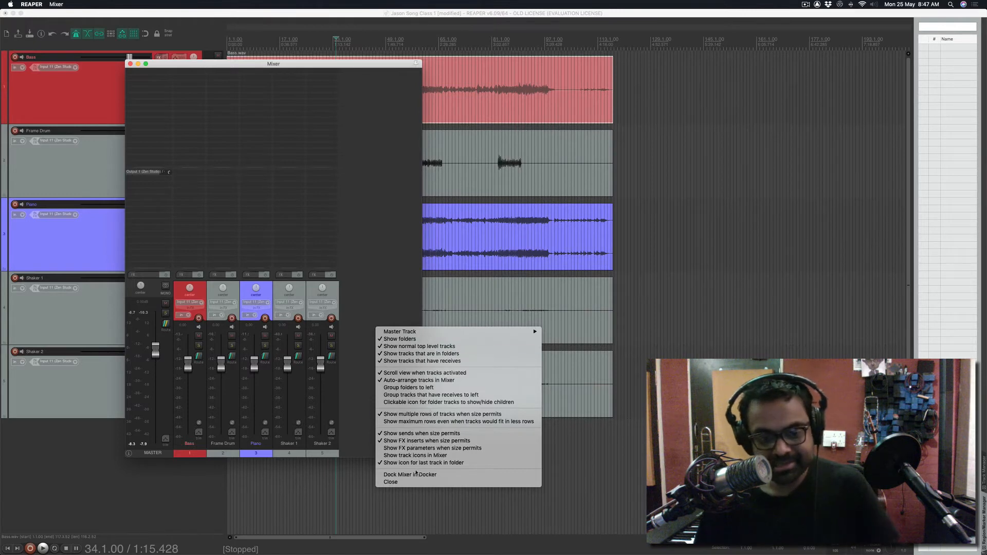
left_click(381, 204)
right_click(389, 151)
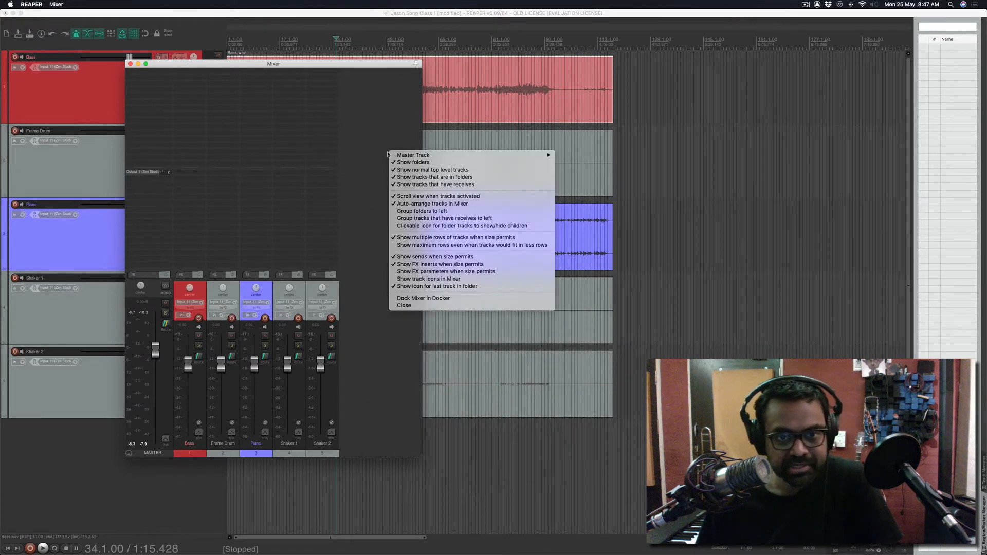
left_click(450, 298)
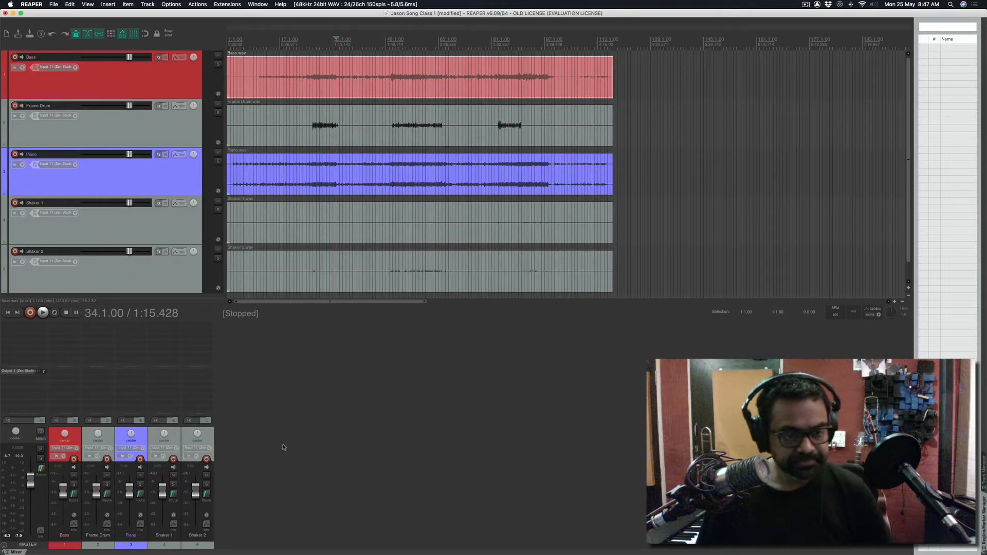
Show the Big Clock, test it with a brief playback from bar 34, and close it.
left_click(88, 5)
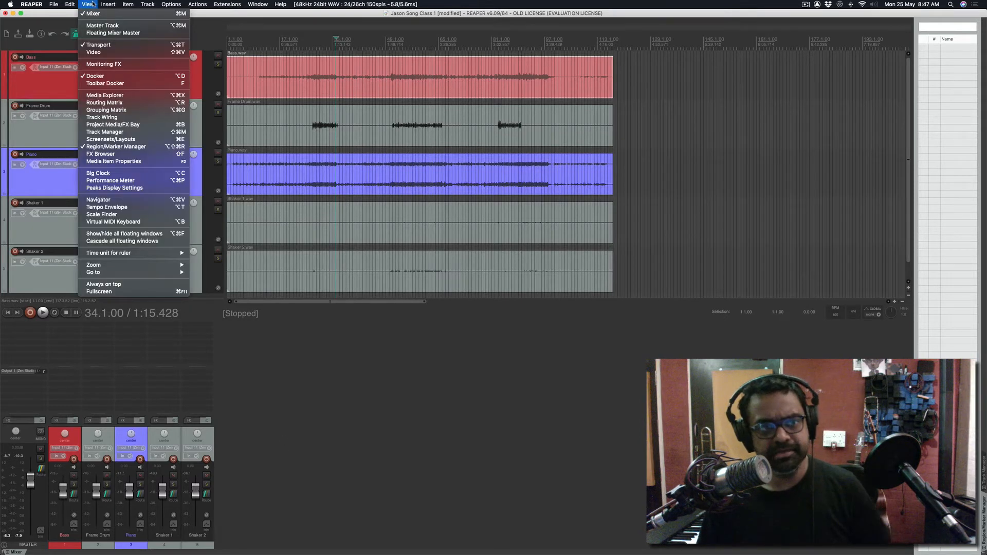
left_click(154, 173)
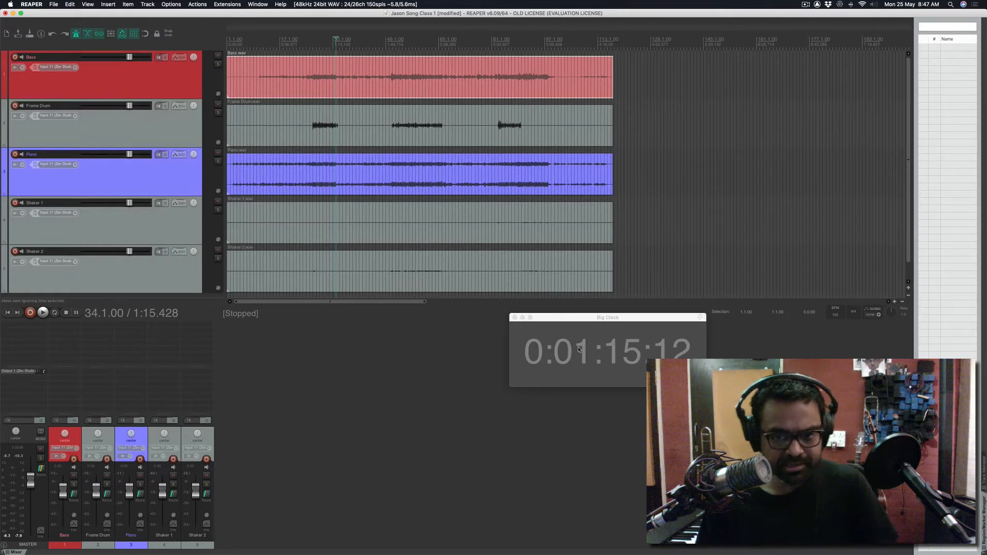
left_click_drag(602, 322, 494, 328)
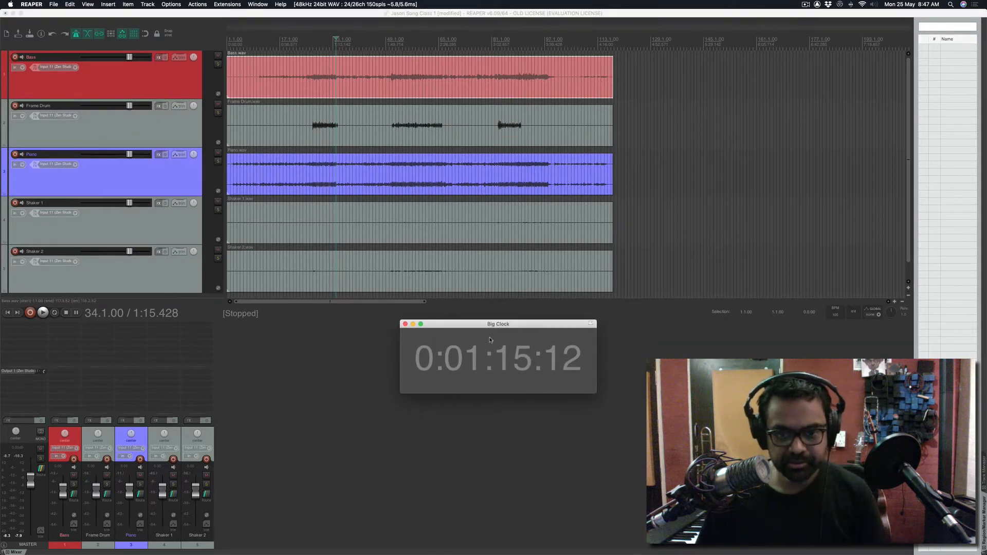
key("space")
key("space")
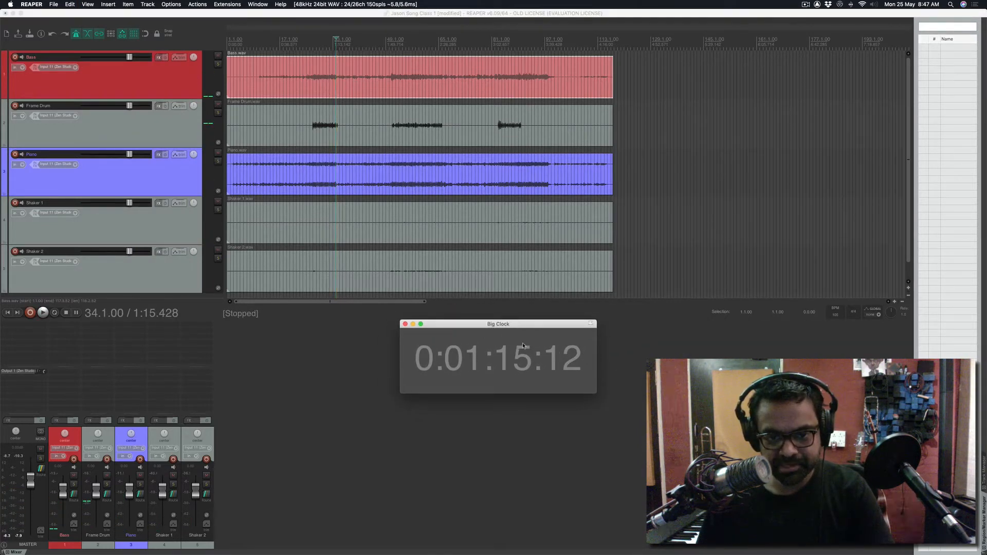
right_click(528, 337)
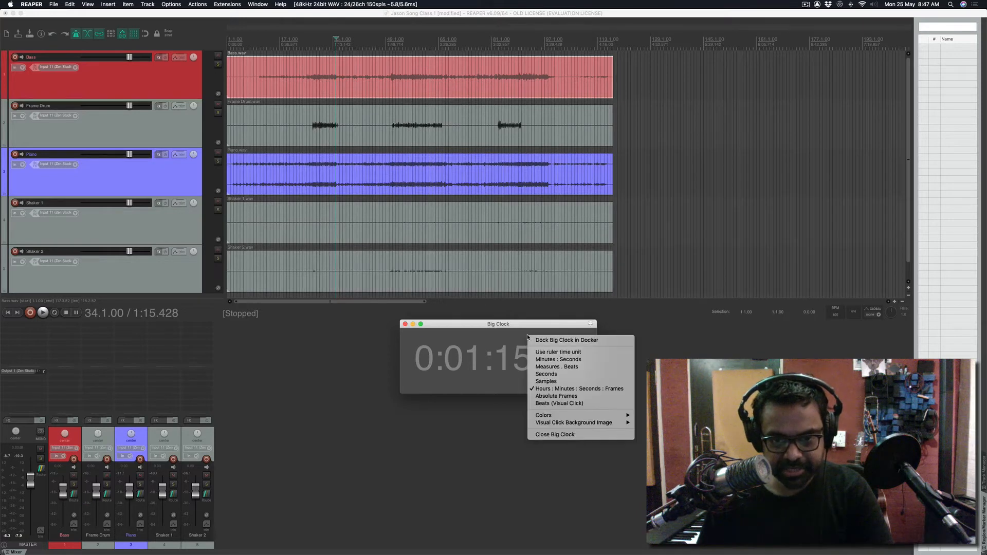
left_click(527, 341)
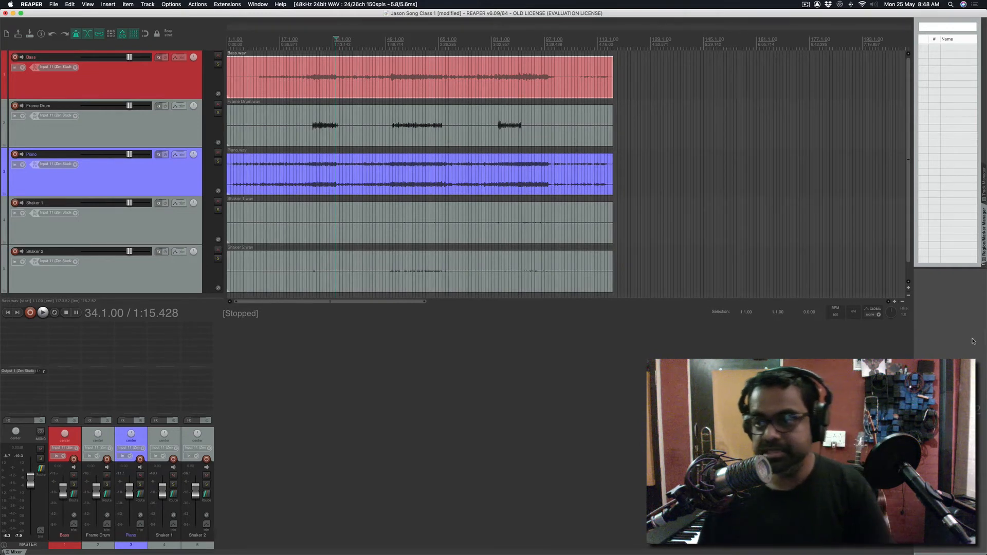
Shift the main window aside, restore it to fill the screen, and reduce the height of the docked Region/Marker Manager.
scroll(983, 432, "down", 1)
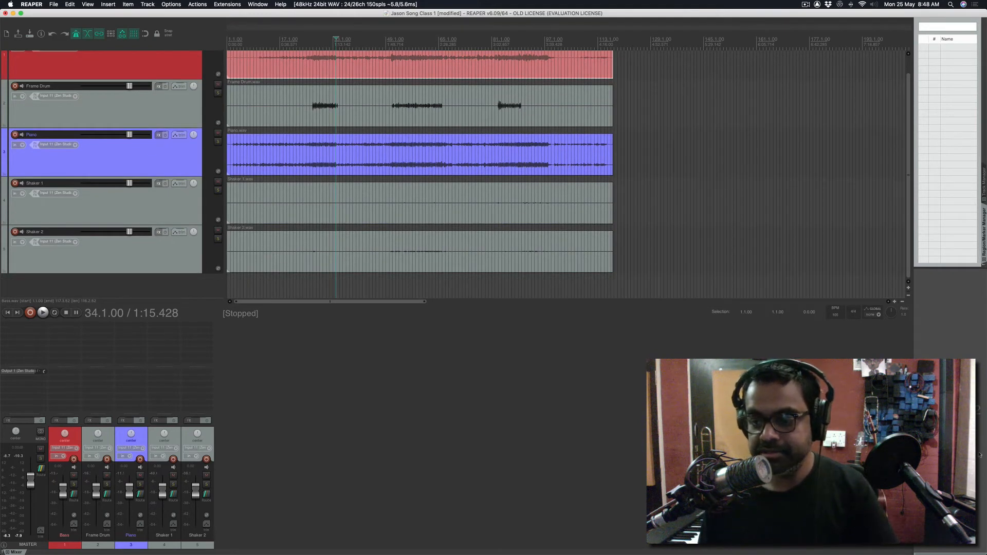
left_click_drag(850, 10, 791, 10)
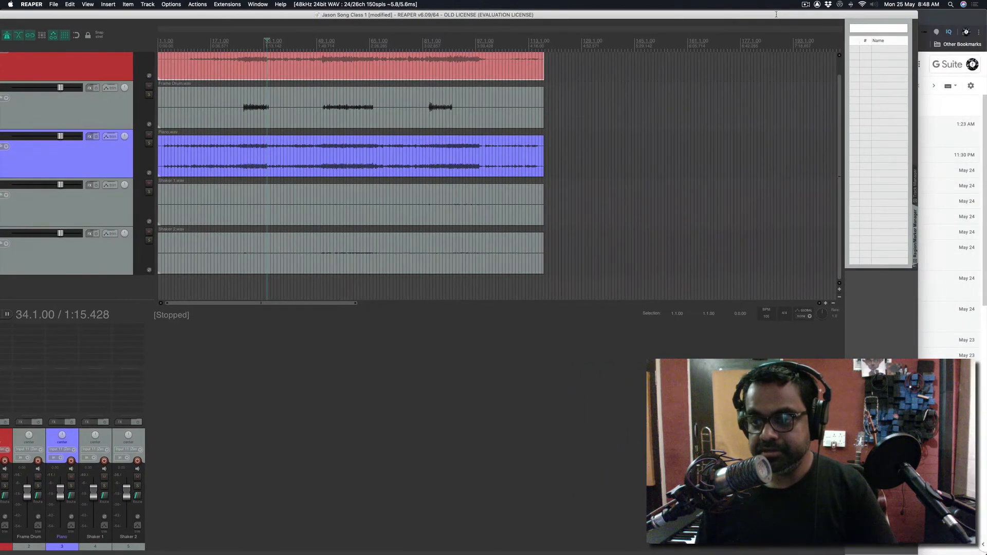
double_click(791, 10)
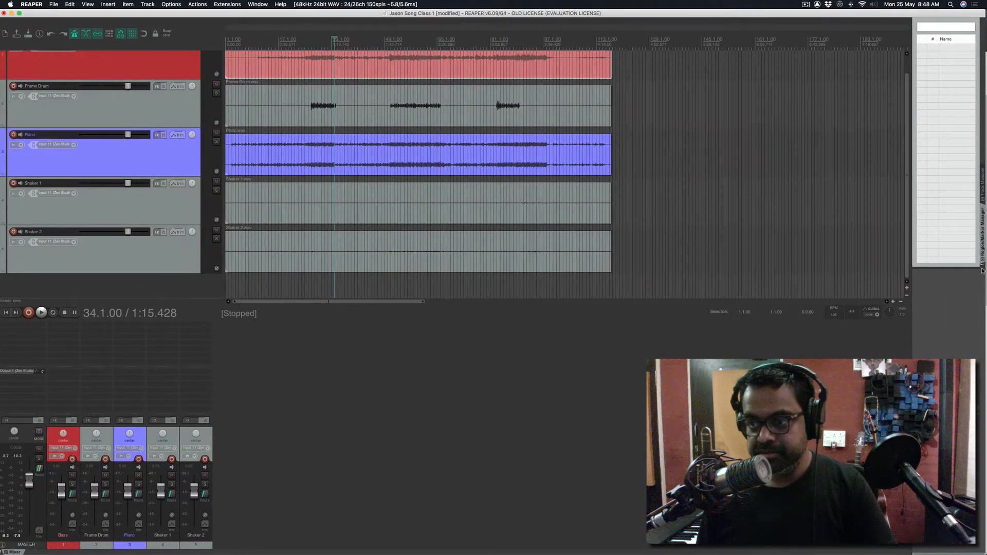
left_click_drag(968, 269, 962, 241)
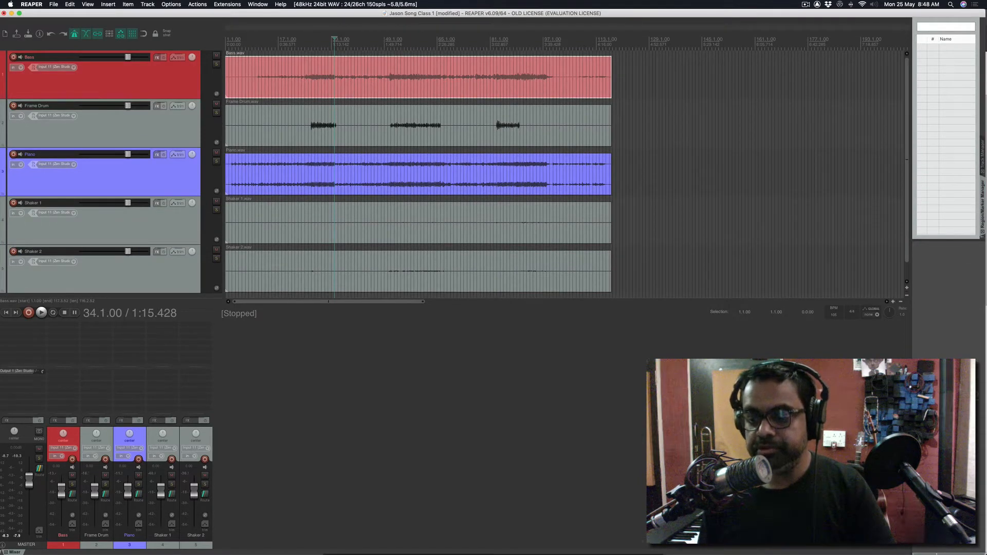
Undock the Big Clock from the side docker into a floating window and close it.
right_click(947, 340)
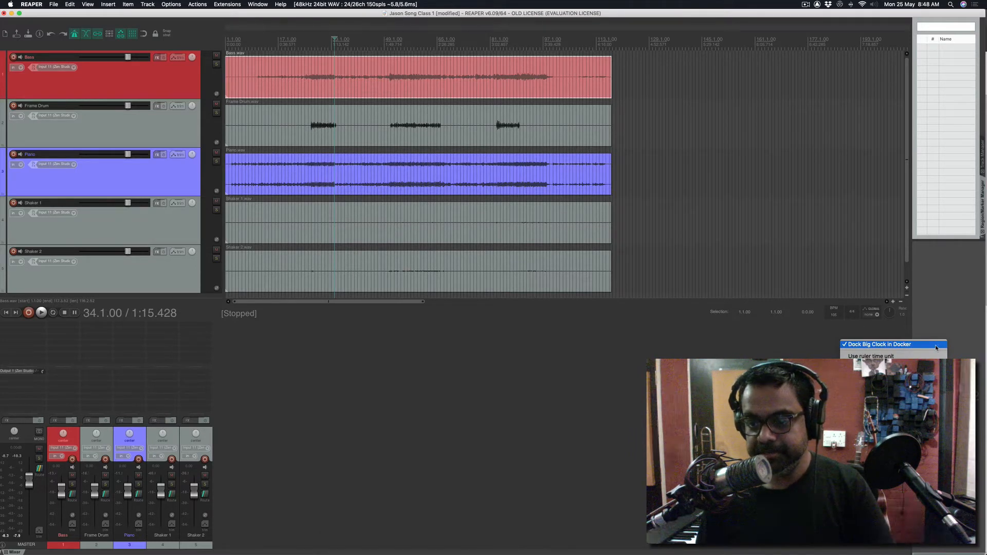
left_click(936, 345)
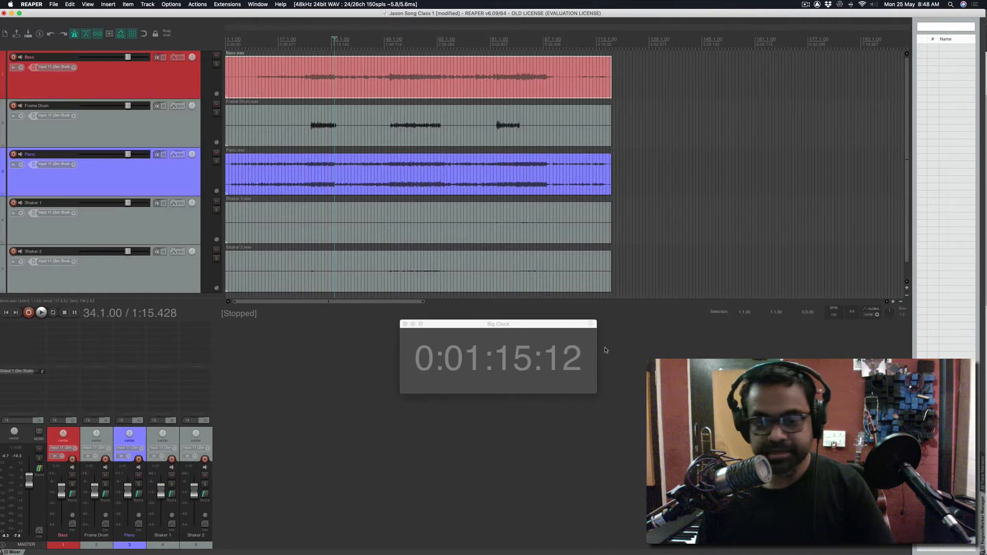
left_click_drag(516, 327, 530, 321)
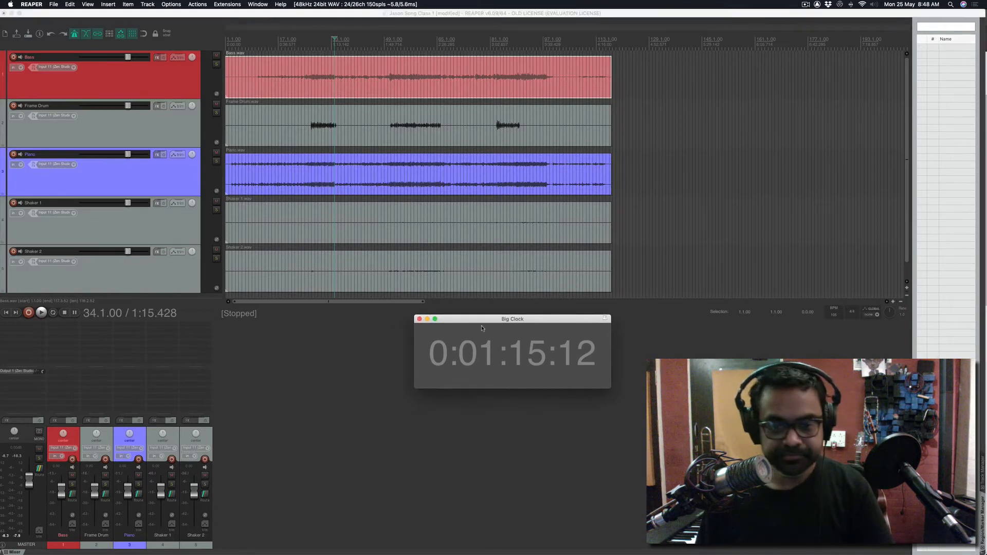
left_click(420, 320)
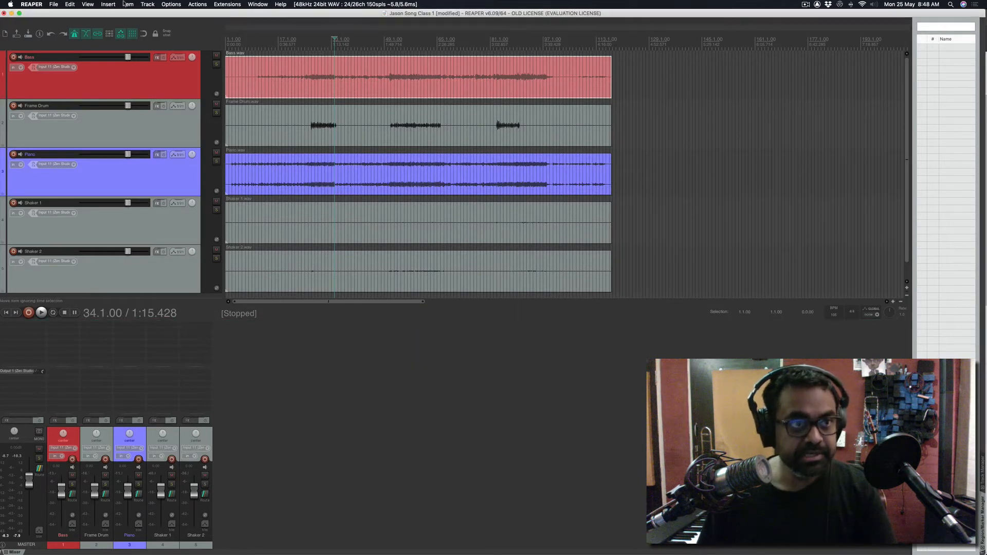
Open the Media Explorer and move its docked panel above the arrangement and on to the left side of the main window.
left_click(88, 4)
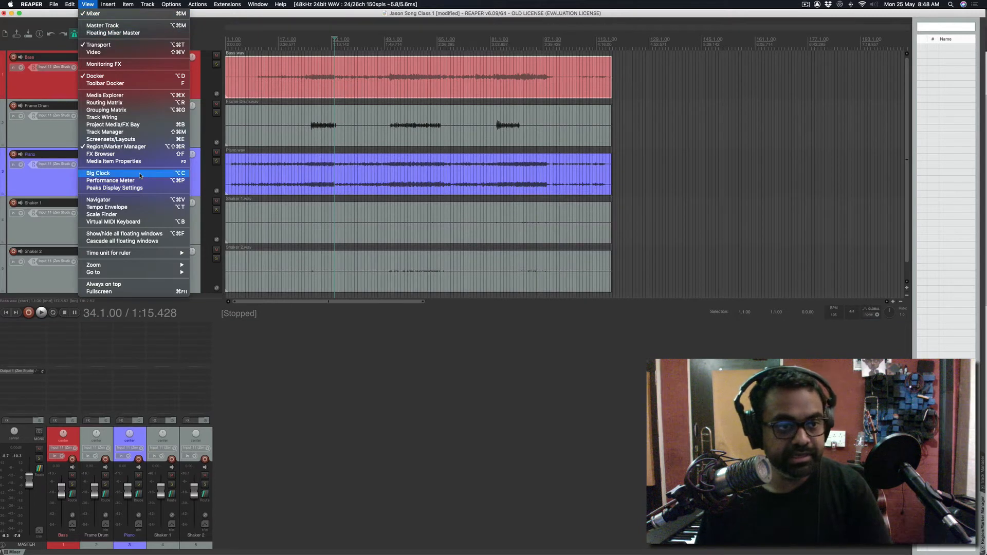
left_click(105, 95)
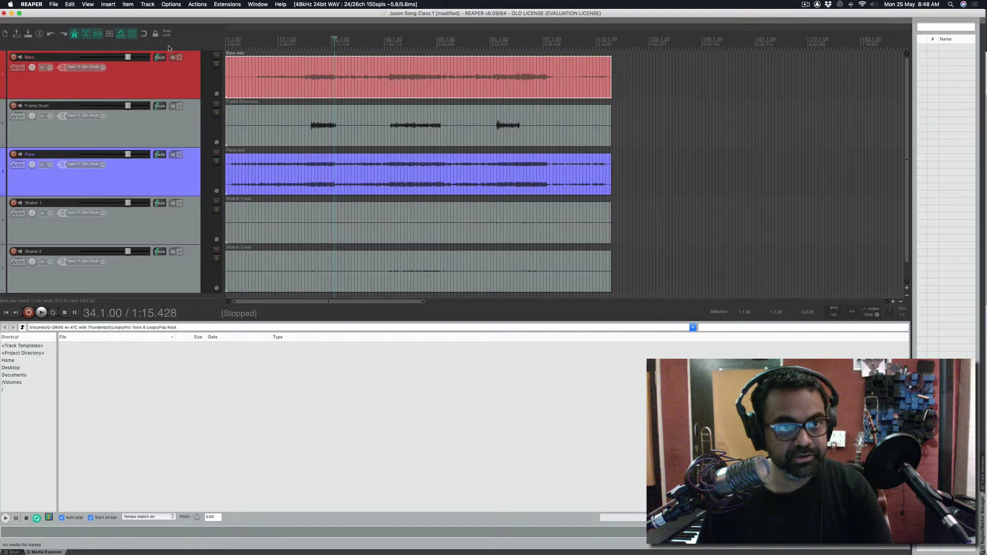
left_click_drag(169, 49, 168, 51)
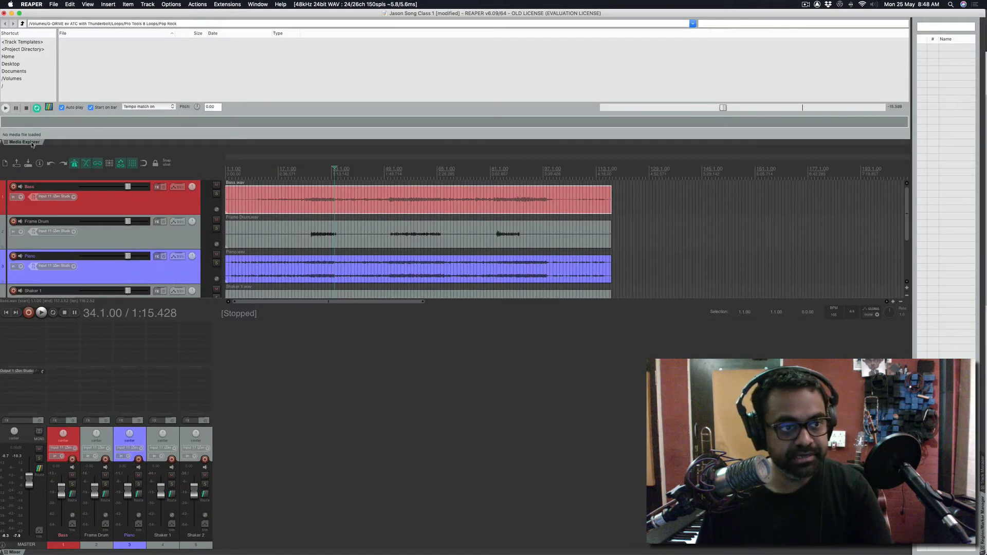
left_click_drag(32, 144, 2, 218)
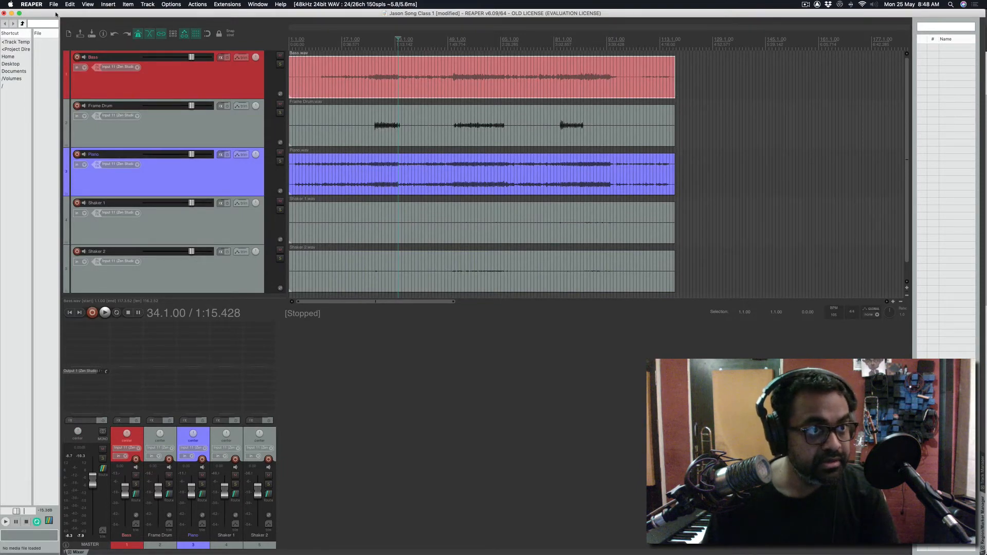
Reposition and resize the main window to fill the screen, and move the Media Explorer into the docker below the arrangement beside the mixer.
left_click_drag(56, 13, 207, 115)
left_click_drag(275, 119, 70, 4)
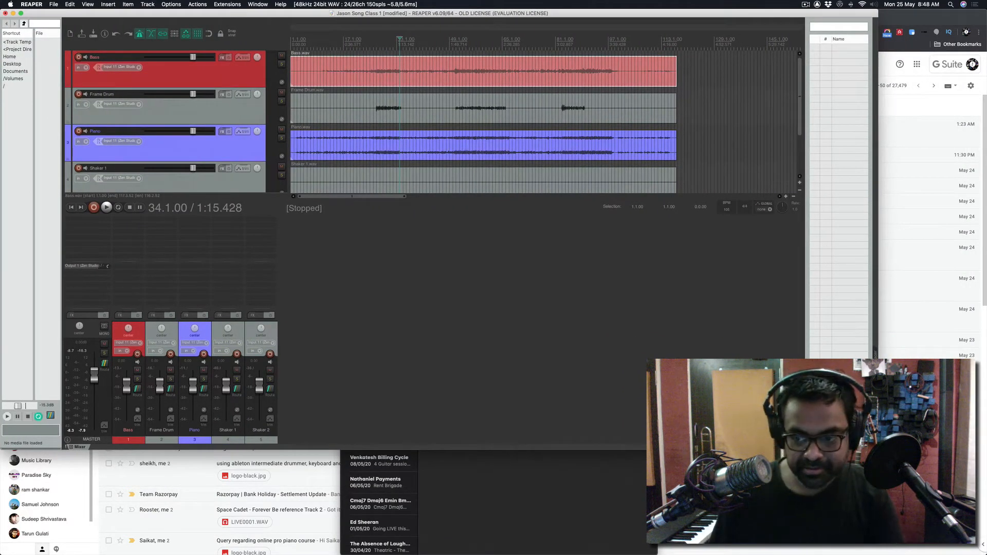
mouse_move(877, 448)
left_mouse_down()
mouse_move(957, 549)
mouse_move(986, 554)
left_mouse_up()
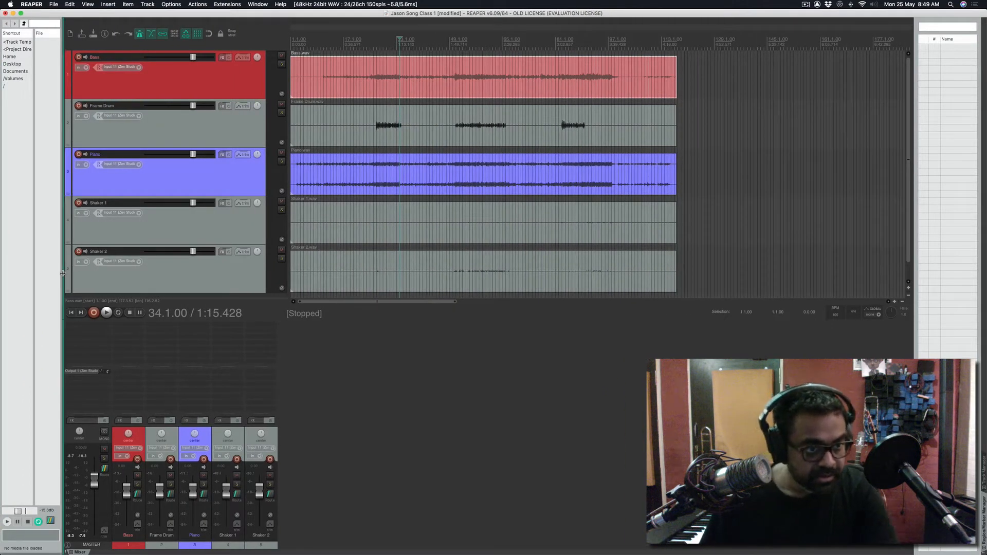
mouse_move(71, 272)
left_mouse_down()
mouse_move(463, 279)
mouse_move(86, 278)
left_mouse_up()
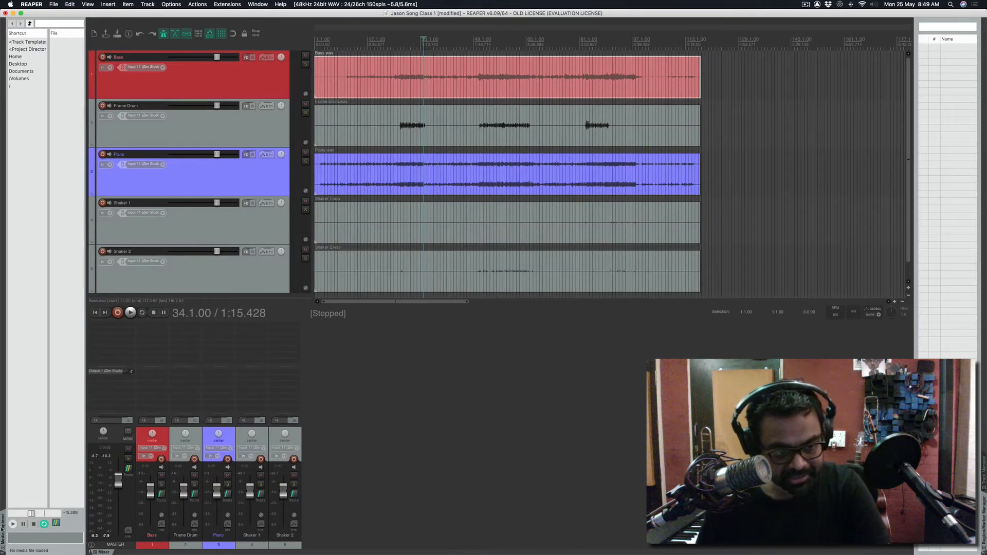
left_click_drag(2, 538, 89, 553)
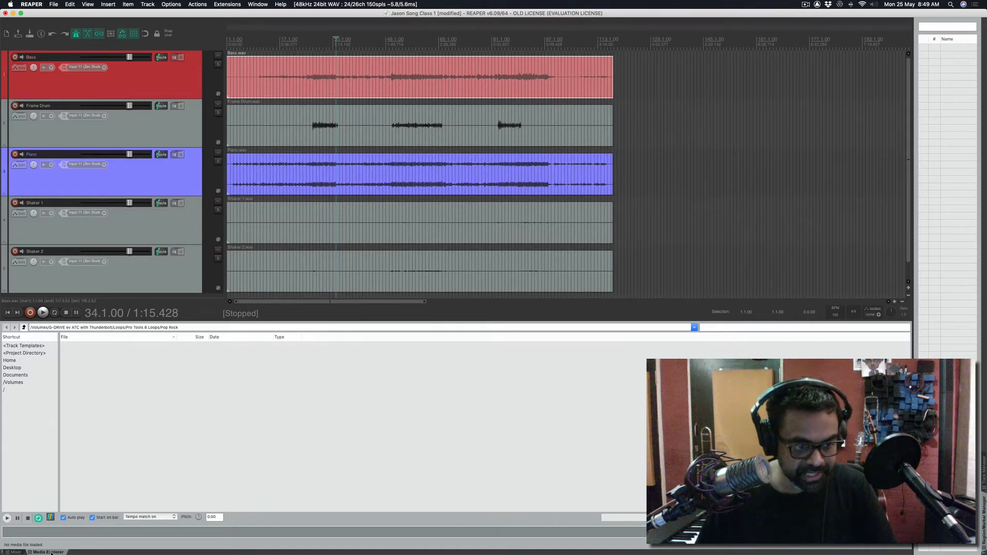
Browse the Track Templates and Project Directory locations in the Media Explorer, and return to the docked mixer.
left_click(41, 353)
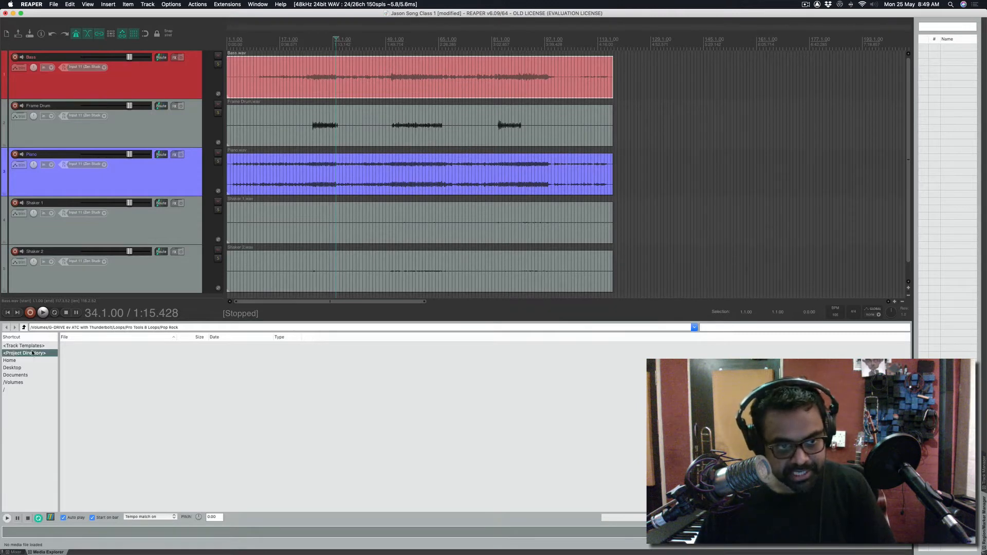
left_click(38, 346)
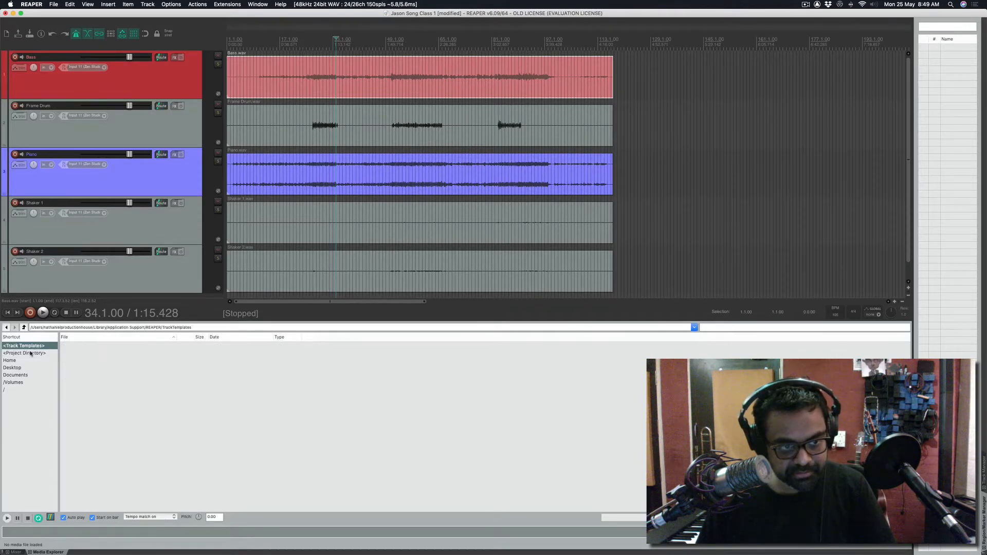
left_click(26, 353)
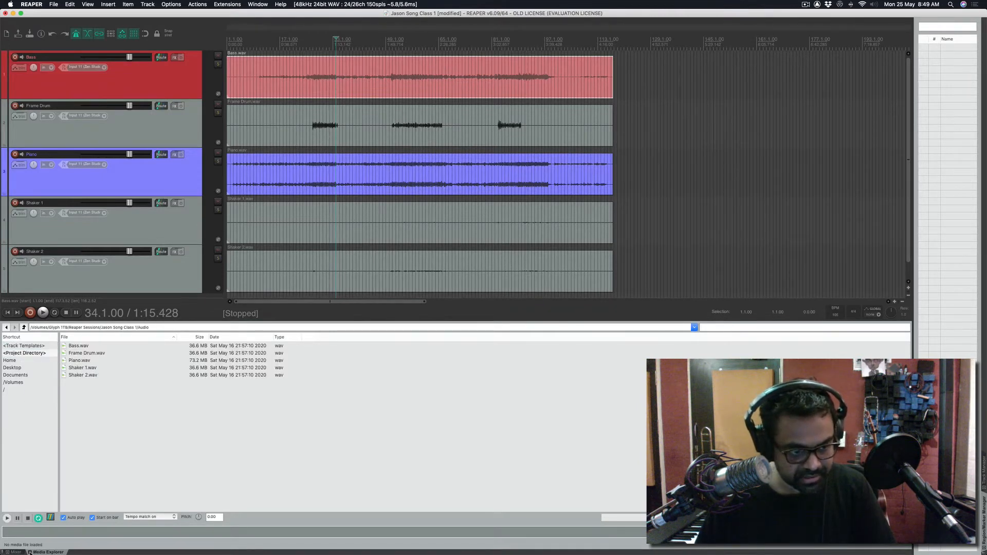
left_click(18, 552)
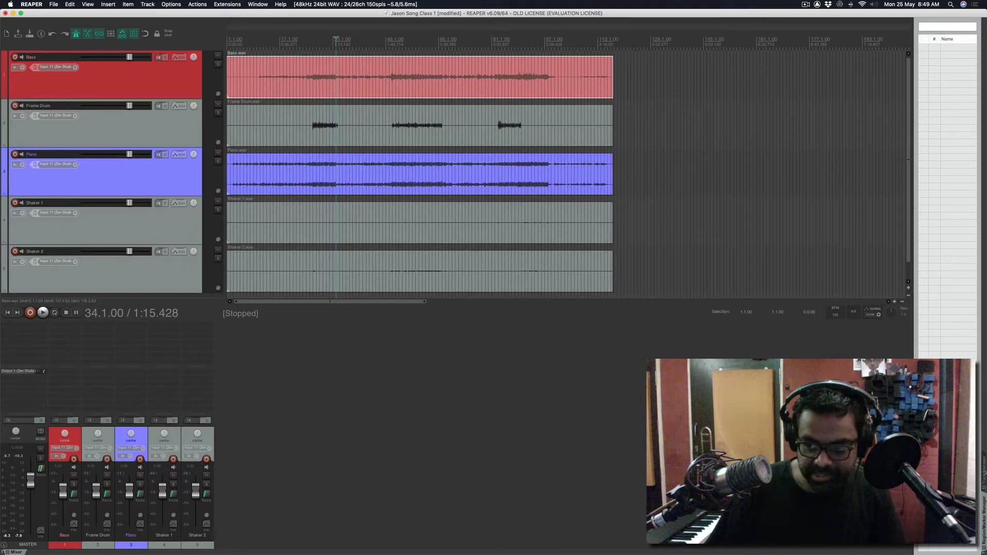
Undock the Track Manager from the widened side docker into a smaller floating window over the arrangement.
left_click(984, 468)
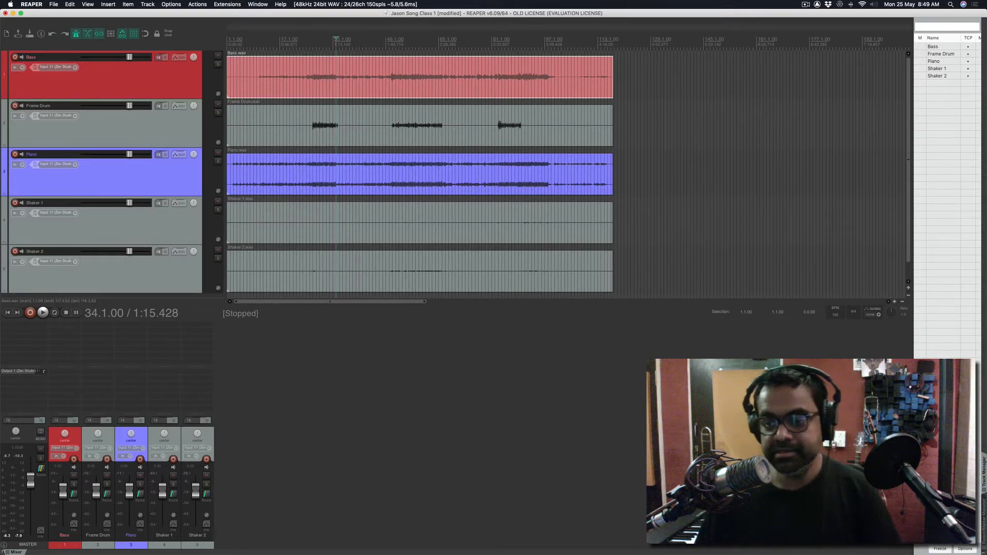
left_click_drag(913, 206, 822, 205)
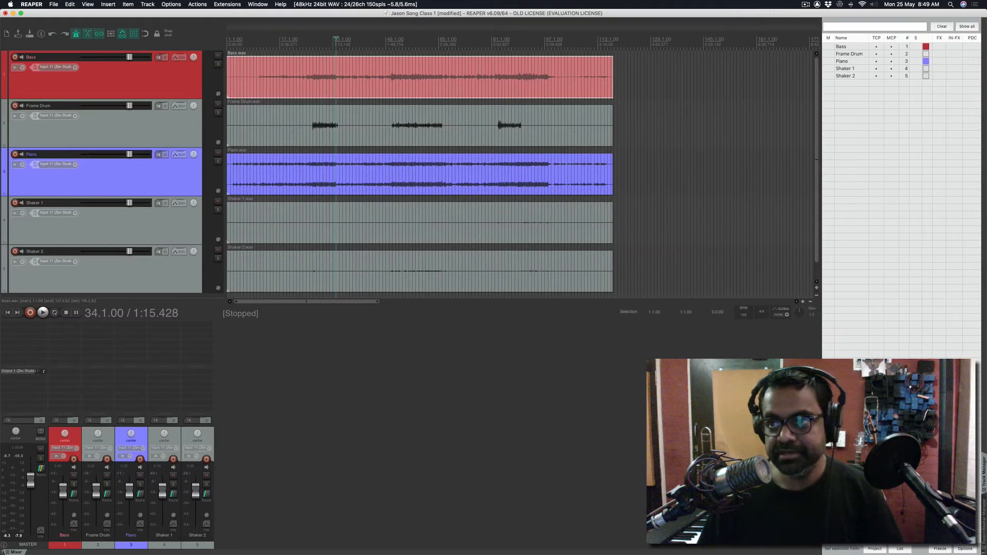
right_click(875, 219)
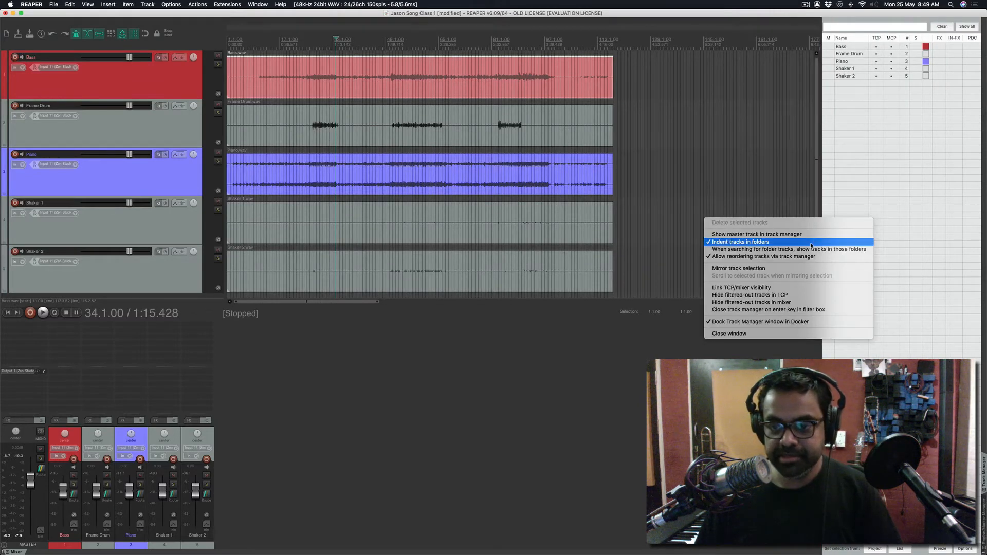
left_click(783, 322)
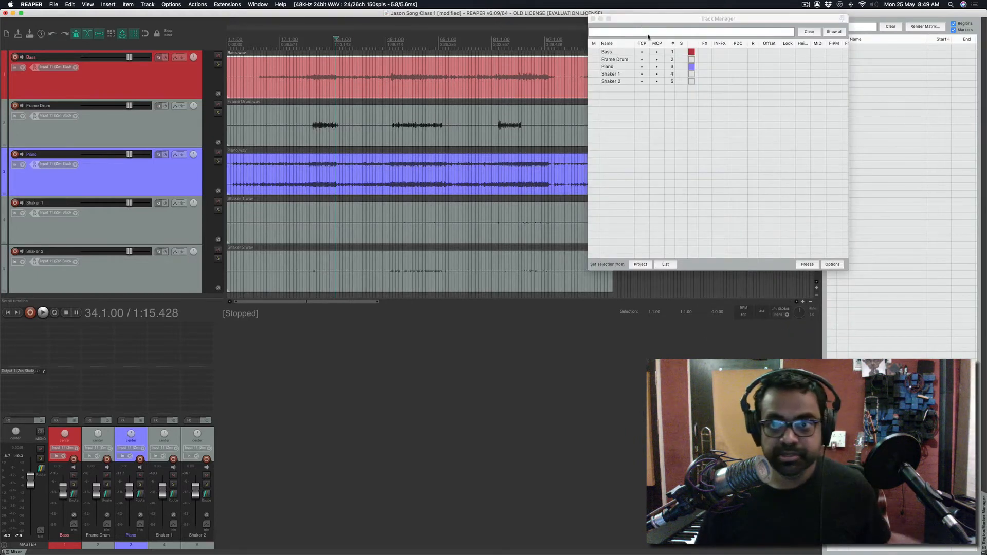
left_click_drag(512, 83, 482, 115)
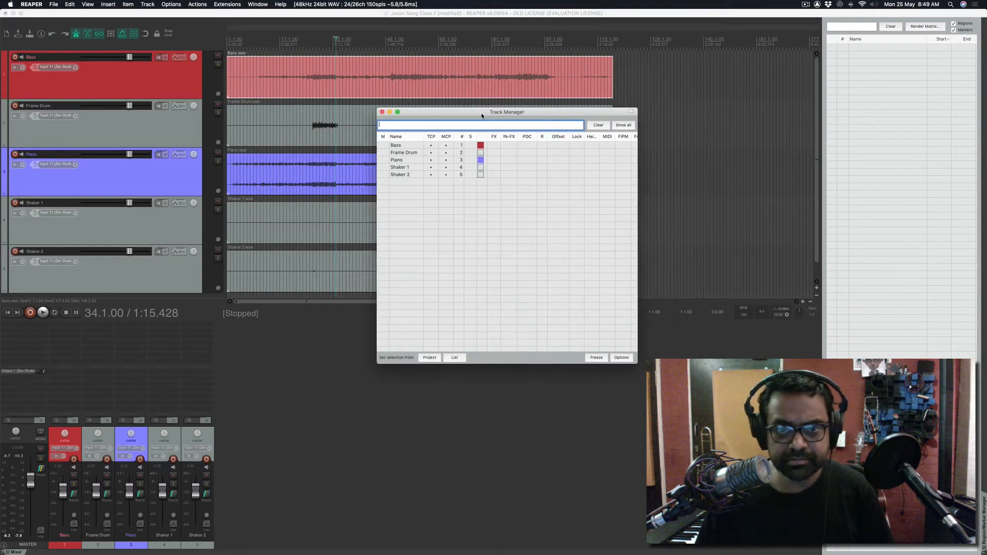
left_click_drag(639, 364, 589, 354)
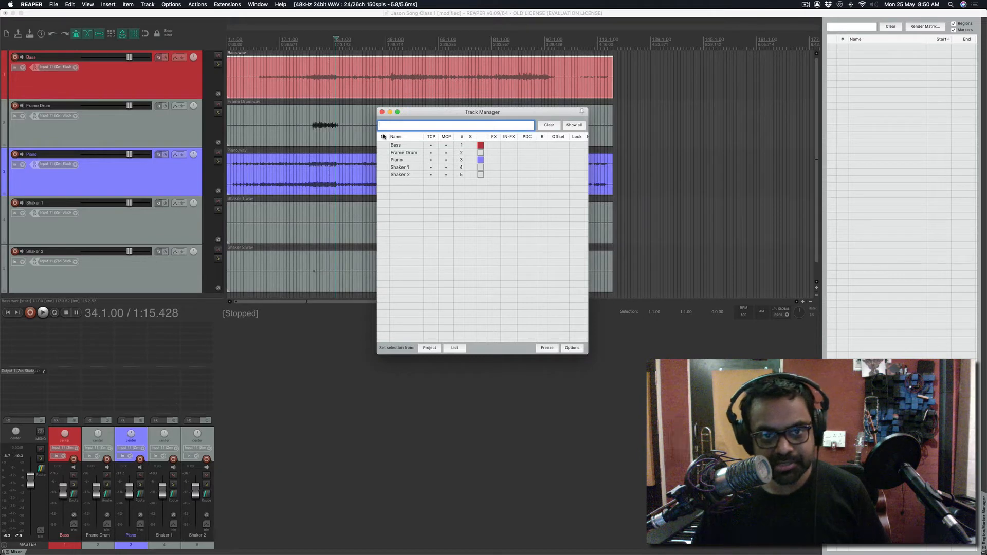
Hide the Bass track from the mixer through the Track Manager's MCP column and show it again.
mouse_move(380, 139)
left_mouse_down()
mouse_move(414, 137)
mouse_move(390, 142)
left_mouse_up()
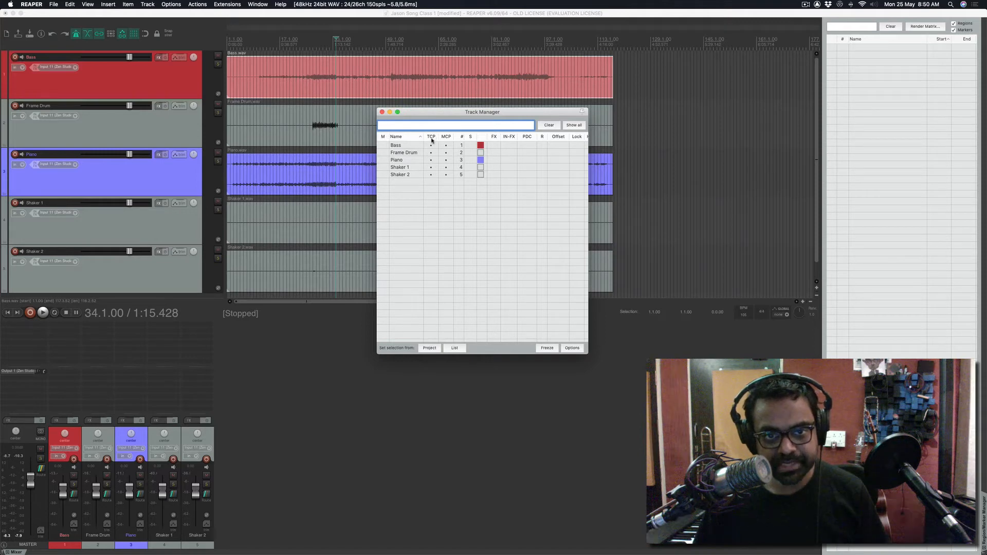
mouse_move(431, 146)
left_mouse_down()
mouse_move(432, 178)
mouse_move(429, 148)
mouse_move(430, 178)
mouse_move(432, 152)
mouse_move(447, 176)
mouse_move(451, 146)
left_mouse_up()
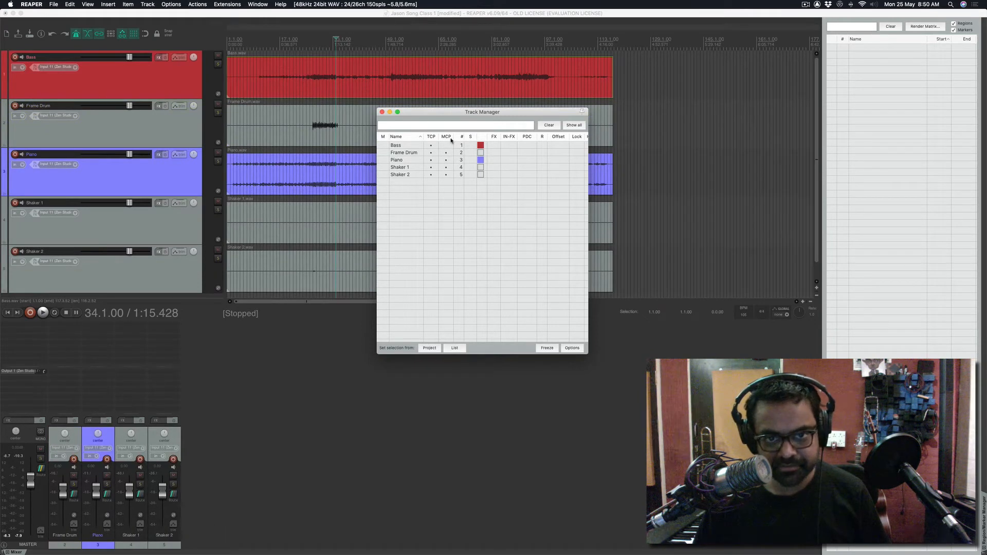
left_click(446, 145)
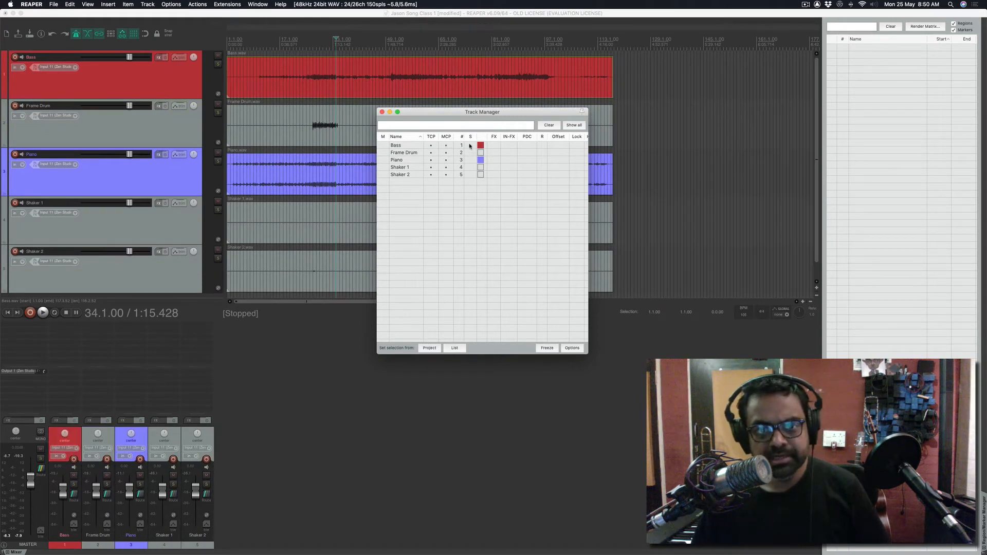
Solo and unsolo the Bass track from the Track Manager during a brief playback from bar 41.
key("space")
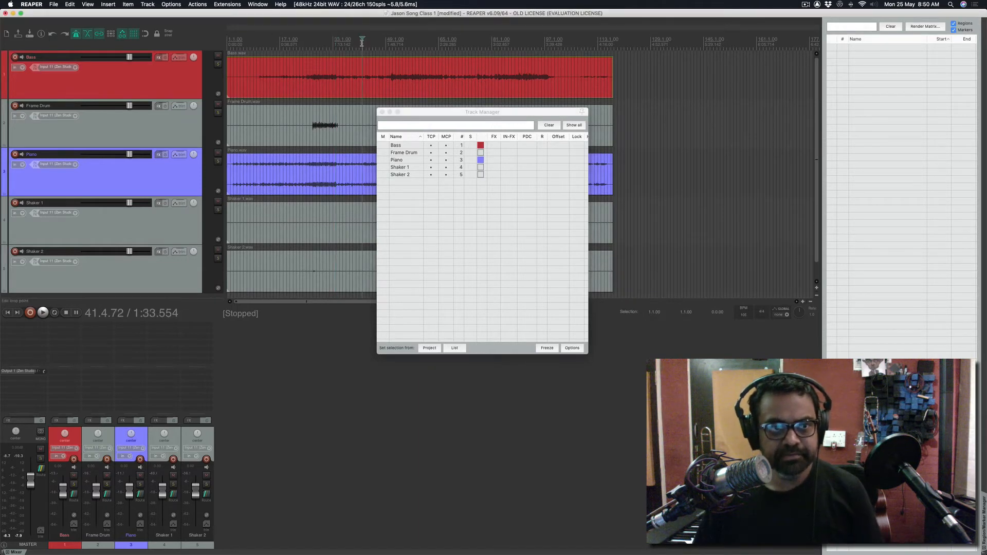
left_click(471, 146)
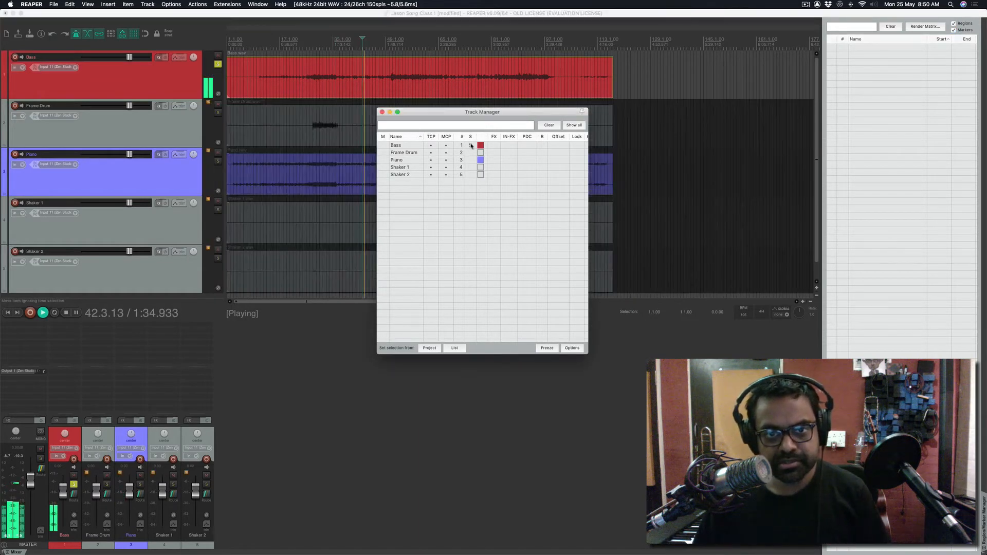
left_click(471, 146)
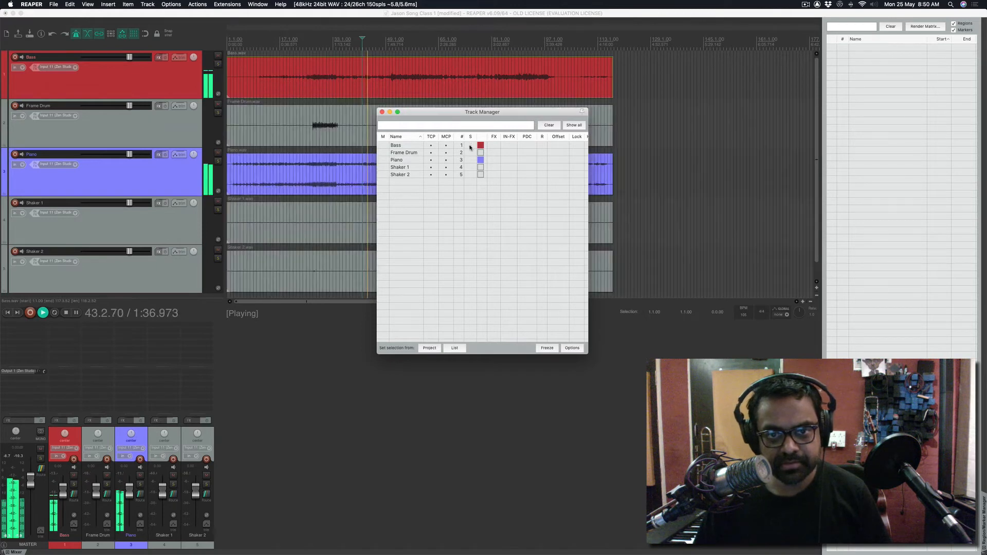
key("space")
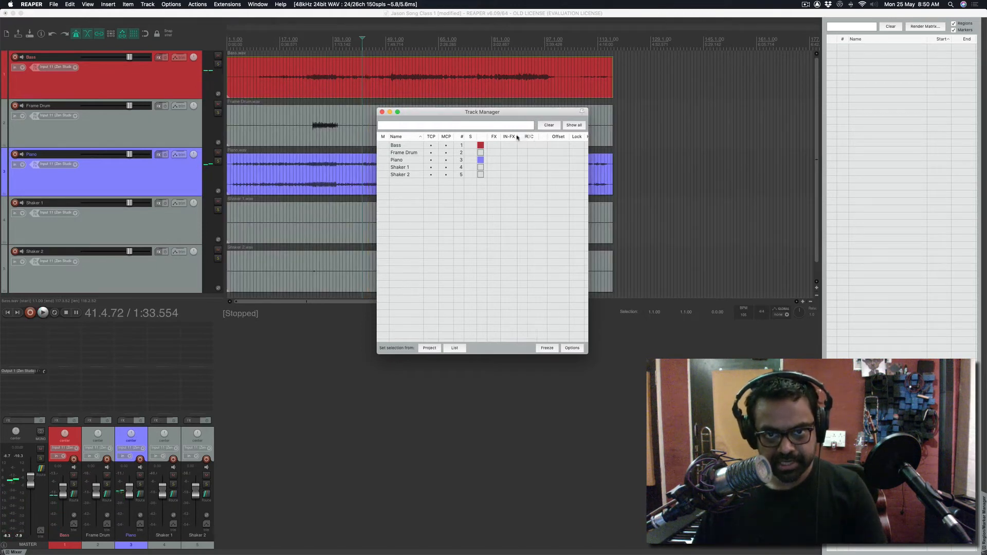
Move the R column beside the S column in the Track Manager and try the Bass track's record-arm toggle there.
left_click_drag(542, 138, 477, 136)
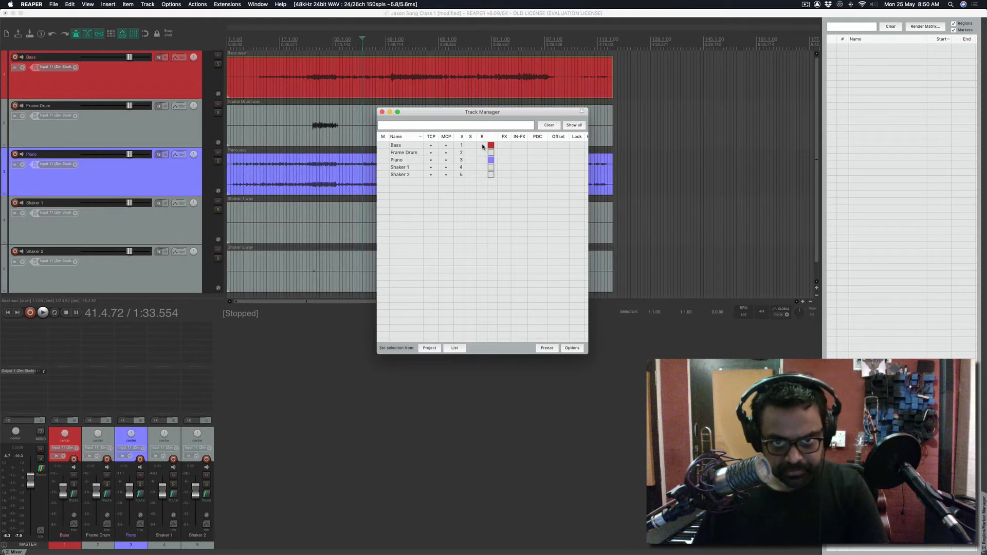
left_click(482, 146)
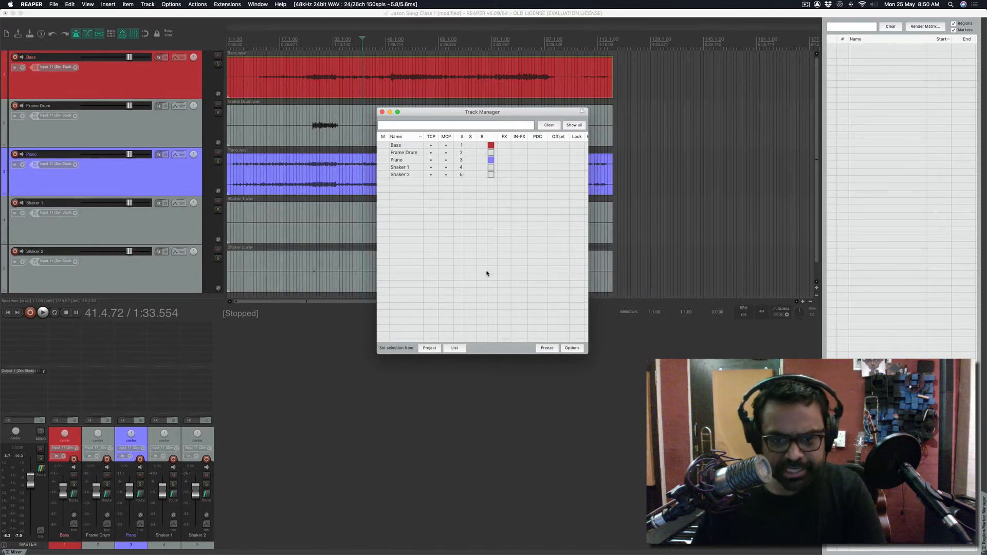
Dock the Track Manager back in the side docker, narrow that docker, and switch it to the Region/Marker Manager.
right_click(492, 227)
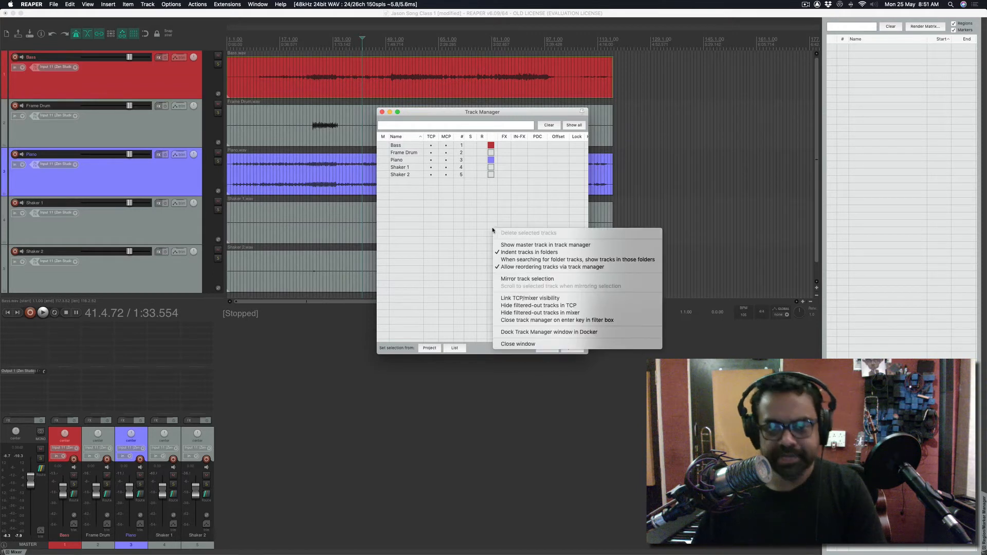
left_click(565, 332)
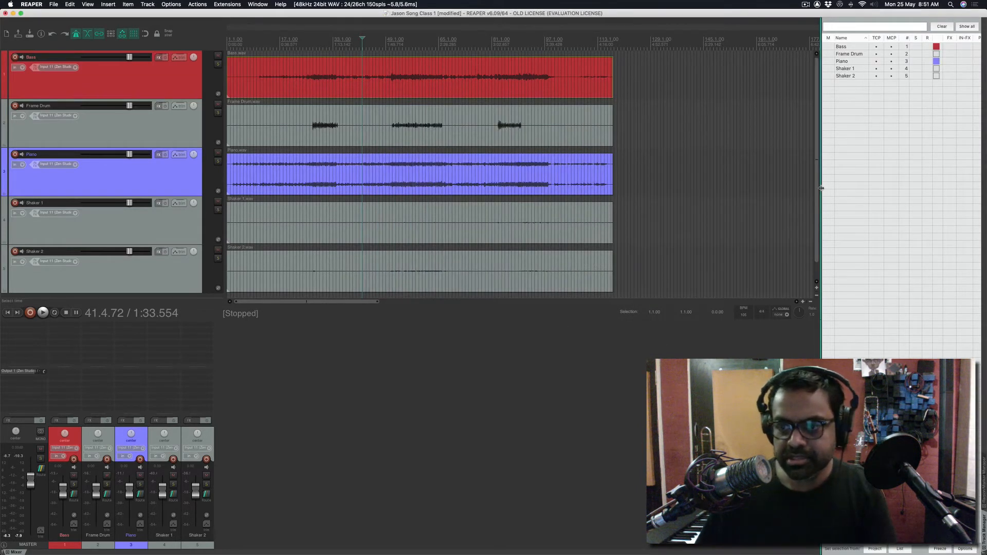
left_click_drag(821, 191, 851, 192)
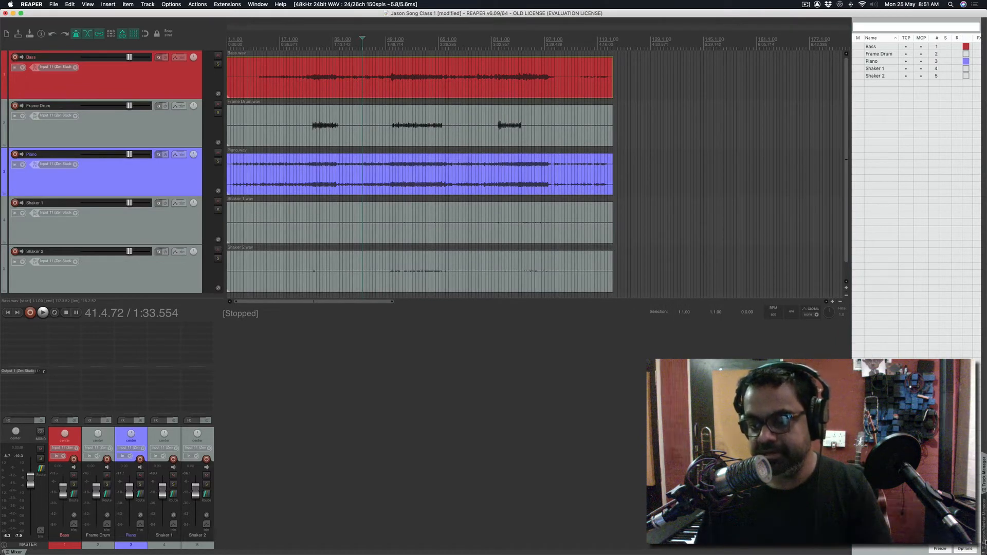
left_click(984, 534)
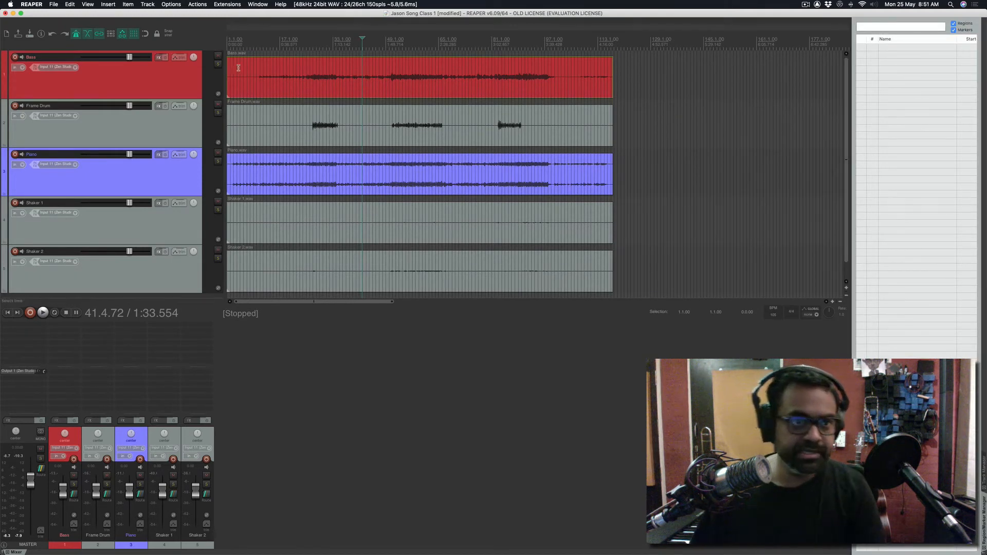
Play the song from the project start until the piano is about to enter near bar 3.
left_click(233, 41)
scroll(233, 41, "up", 3)
scroll(234, 41, "up", 3)
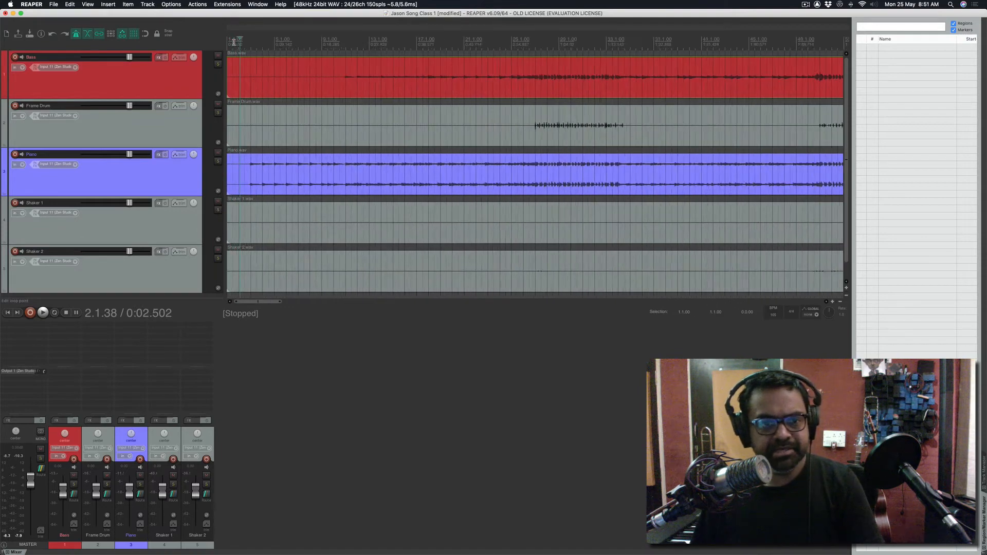
left_click(257, 42)
scroll(257, 43, "up", 2)
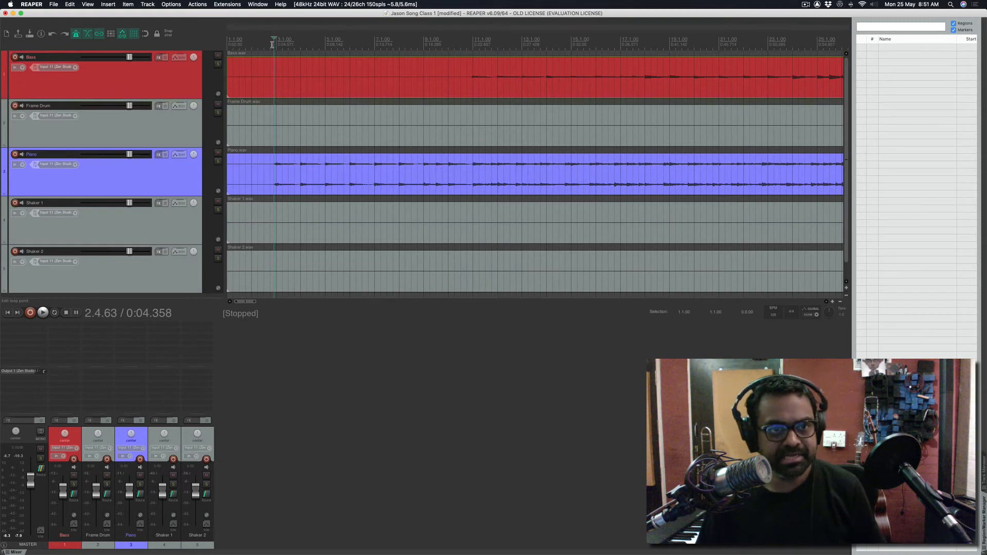
key("Home")
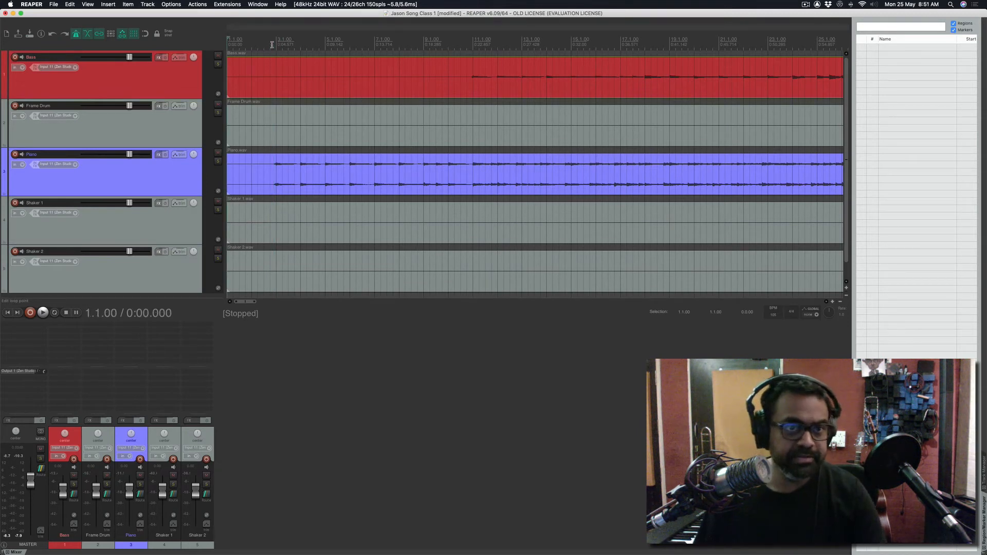
key("space")
scroll(274, 42, "up", 3)
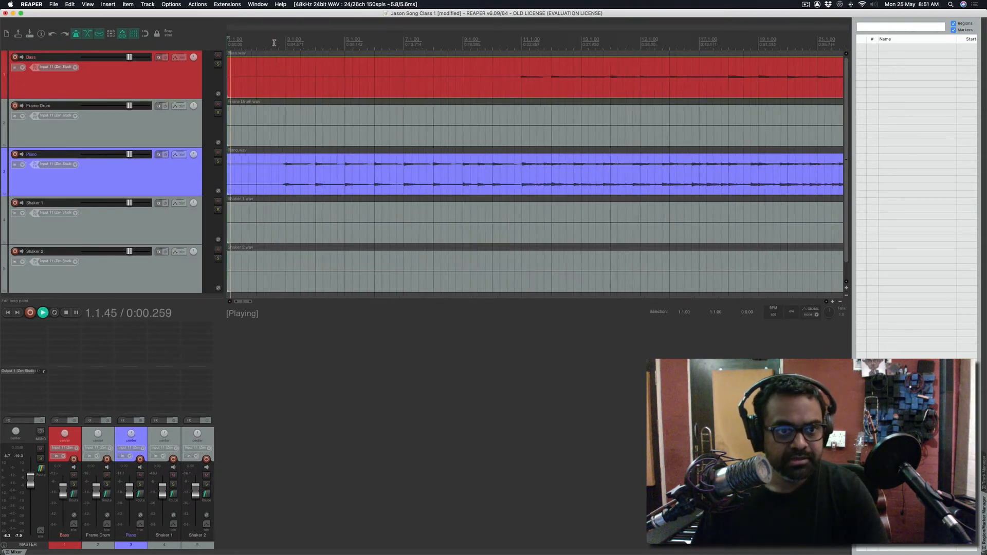
scroll(332, 112, "up", 2)
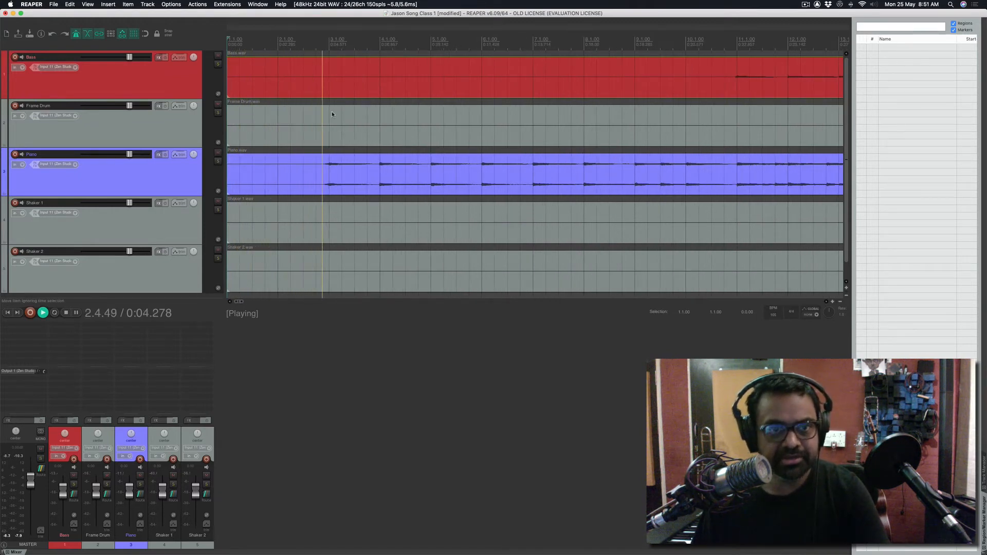
key("space")
Enable snapping and add a marker named "Intro" at 3.1.00, where the piano enters.
left_click(330, 43)
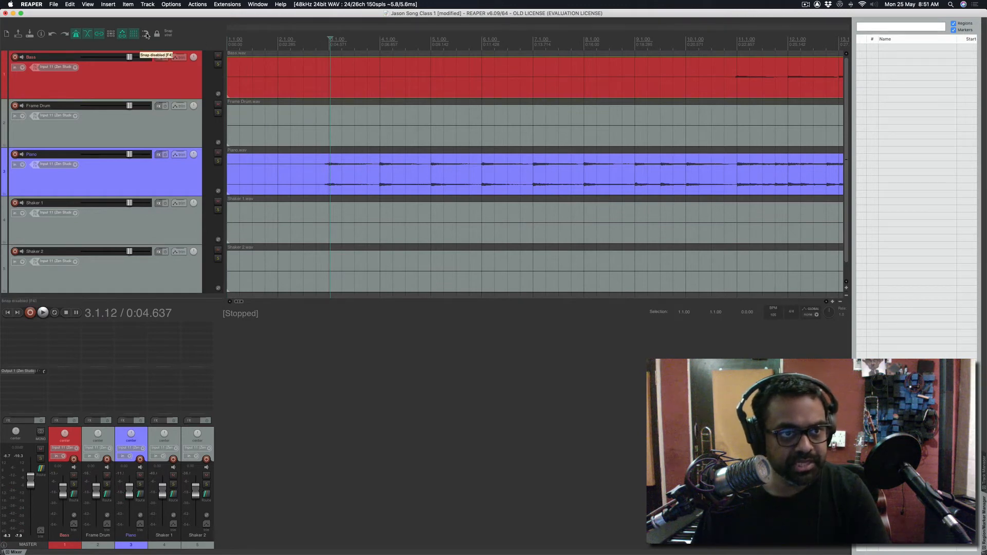
left_click(146, 34)
left_click(325, 44)
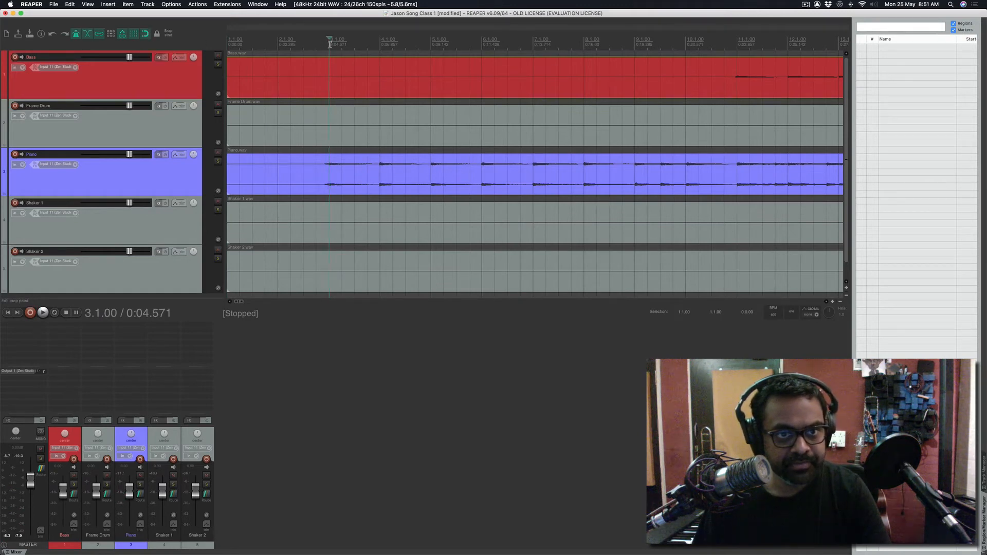
key("shift+m")
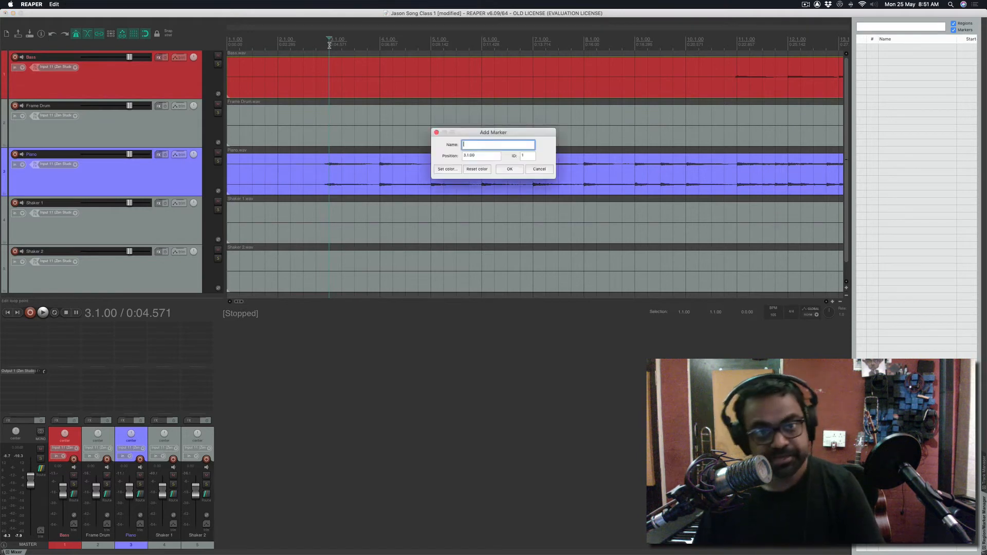
type("In")
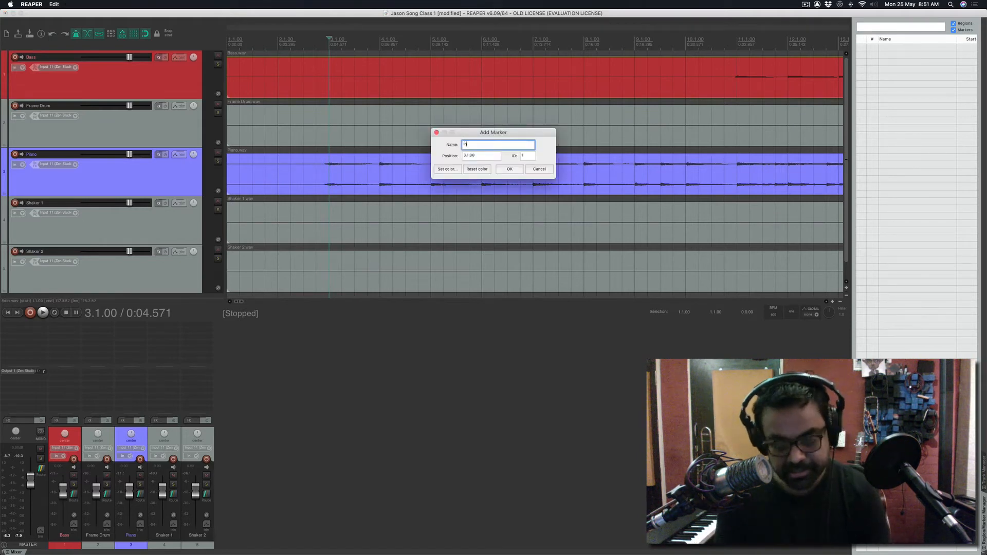
type("tro")
key("Return")
Play from bar 10 to check the bass entry and add a marker named "Verse 1" at 11.1.00.
scroll(361, 83, "down", 2)
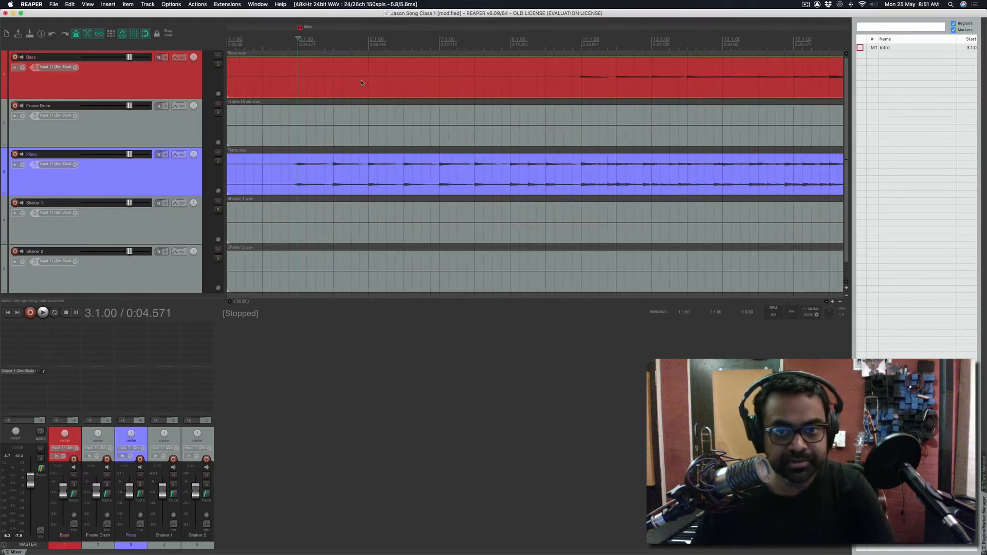
scroll(361, 82, "down", 1)
left_click(500, 41)
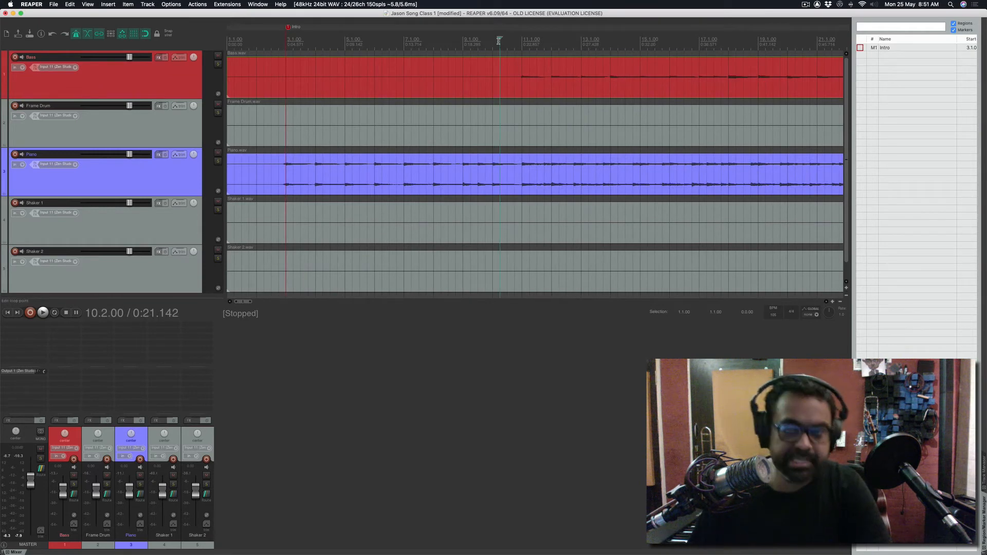
key("space")
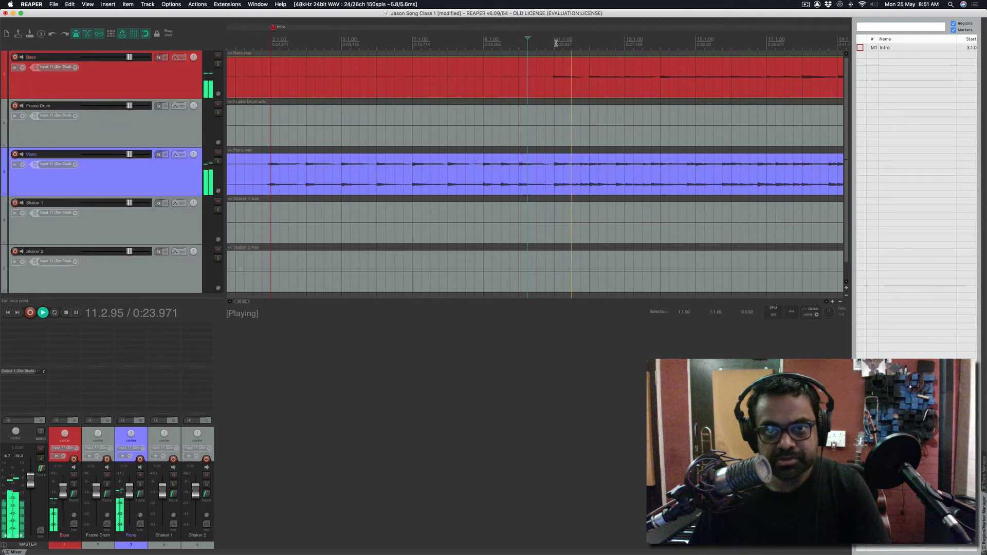
key("space")
left_click(555, 43)
key("shift+m")
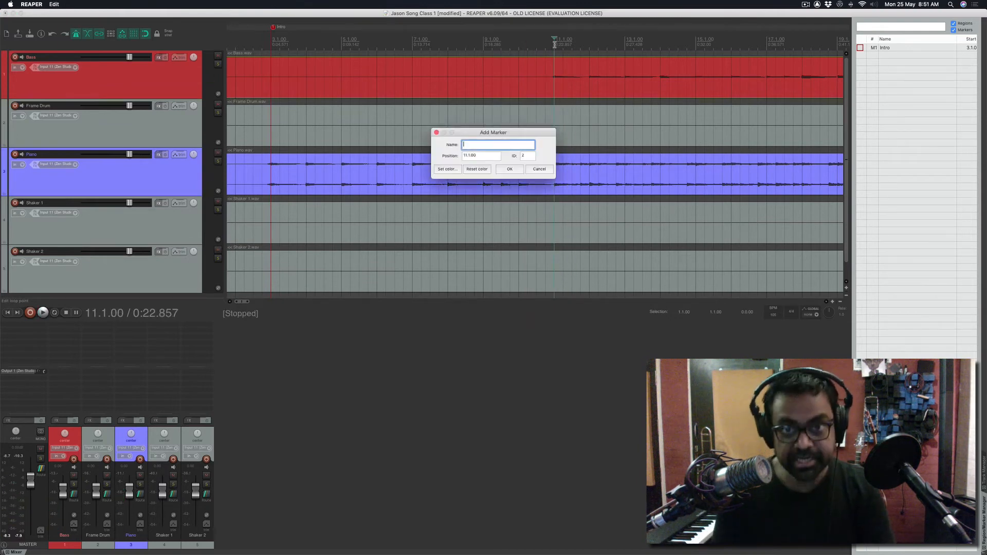
type("Verse 1")
key("Return")
Play the song's ending from 97.2.00 to find where the closing section begins.
scroll(554, 44, "down", 10)
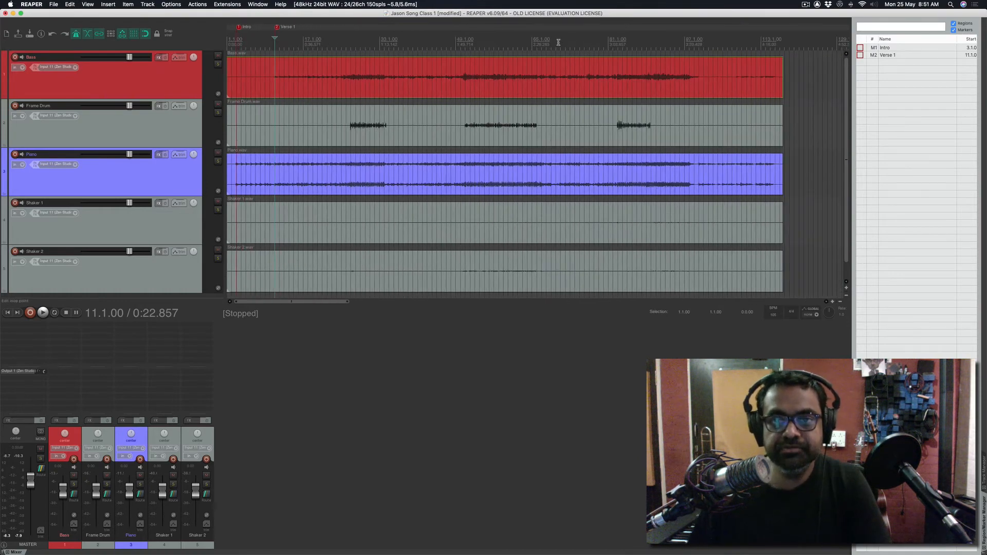
left_click(664, 47)
scroll(662, 49, "up", 3)
scroll(663, 50, "up", 2)
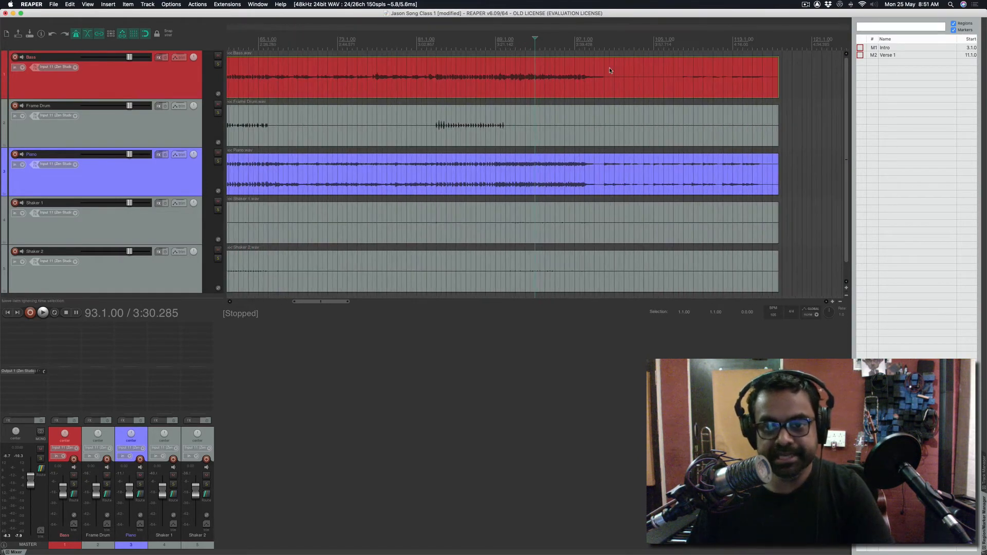
left_click(582, 39)
scroll(515, 53, "up", 3)
left_click(521, 44)
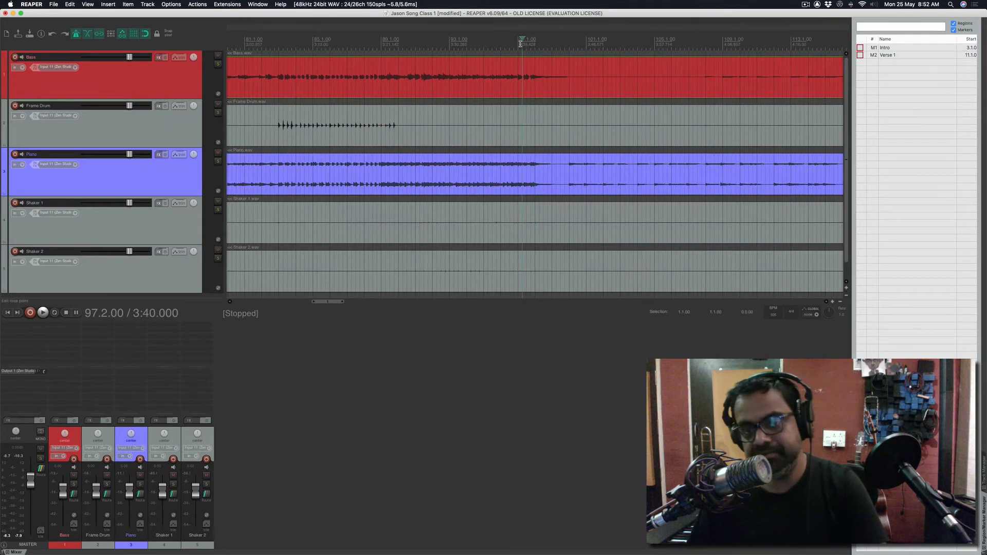
key("space")
scroll(661, 111, "up", 2)
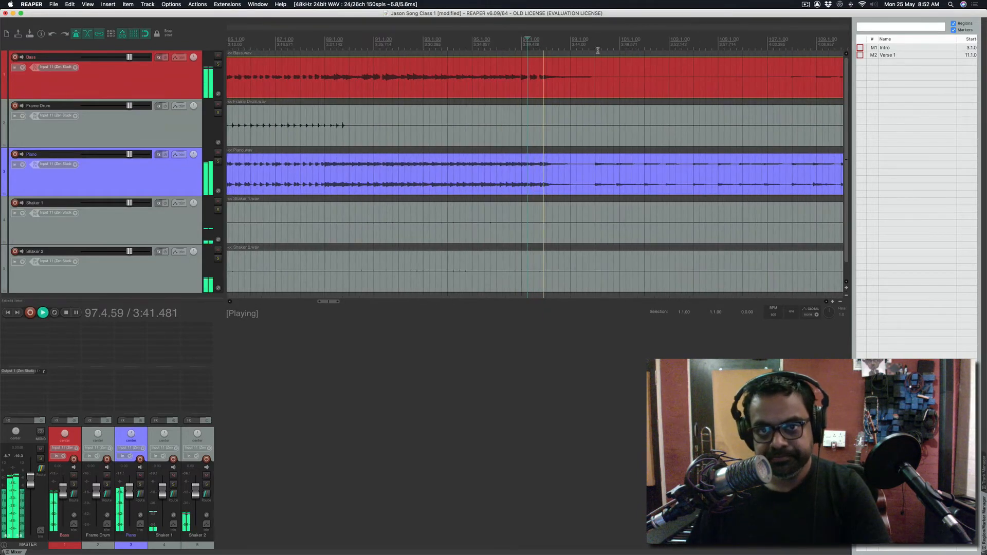
scroll(597, 50, "up", 3)
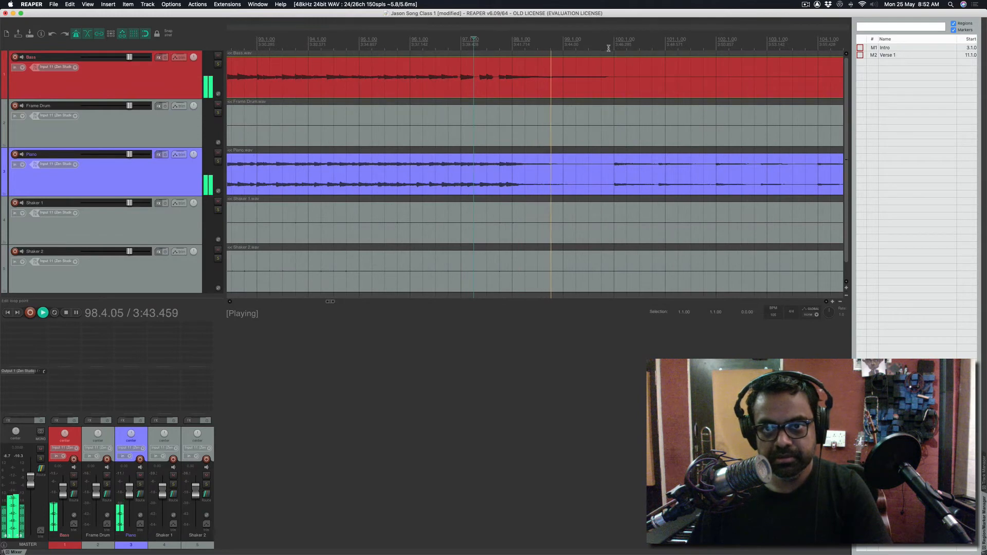
scroll(602, 49, "down", 3)
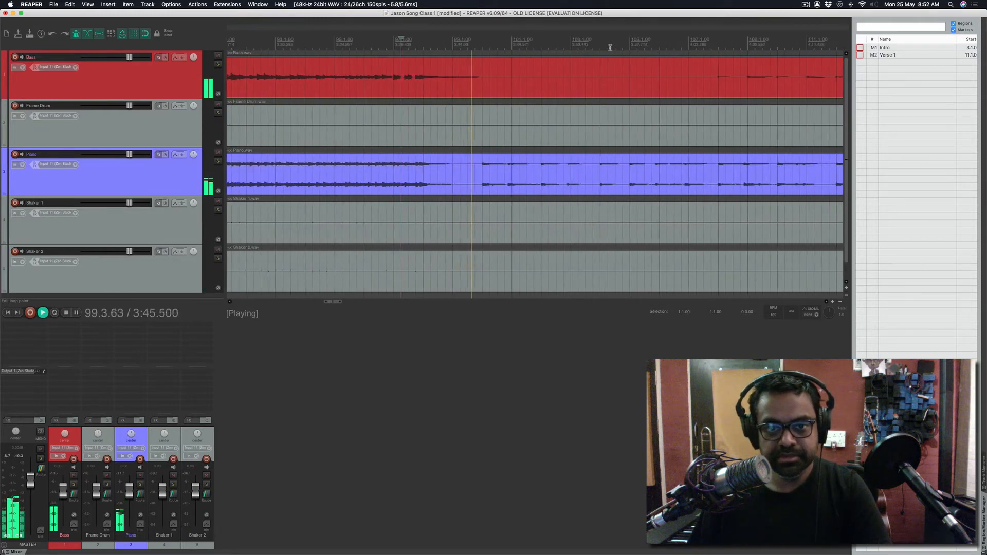
key("space")
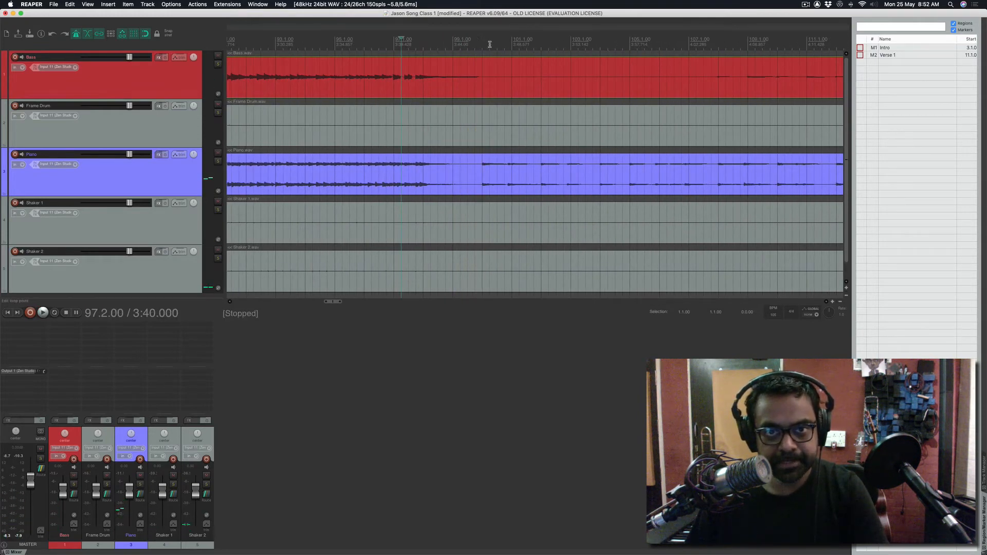
Create an unnamed region from 100.1.00 to 117.4.00 over the closing section and clear the time selection.
left_click_drag(489, 44, 639, 75)
scroll(493, 102, "down", 1)
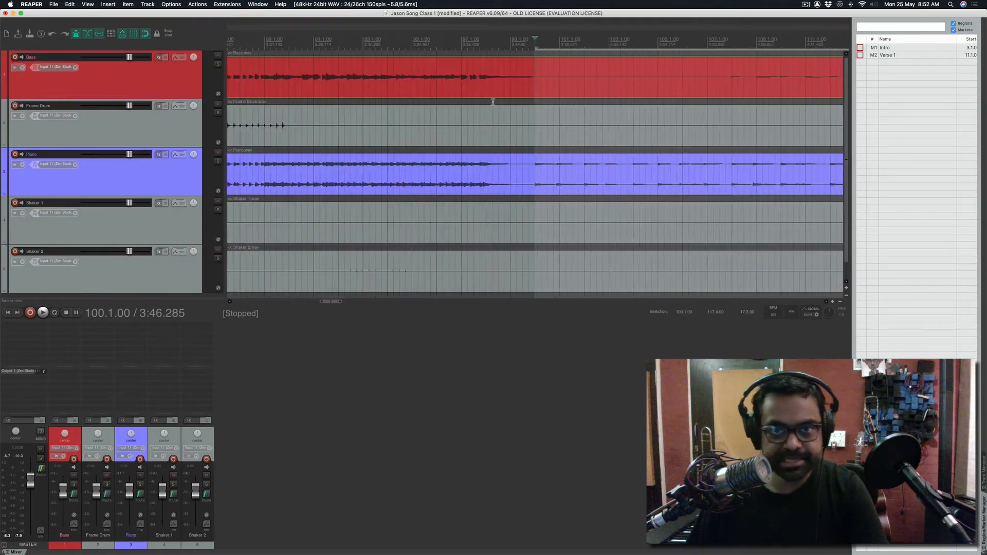
scroll(493, 102, "down", 2)
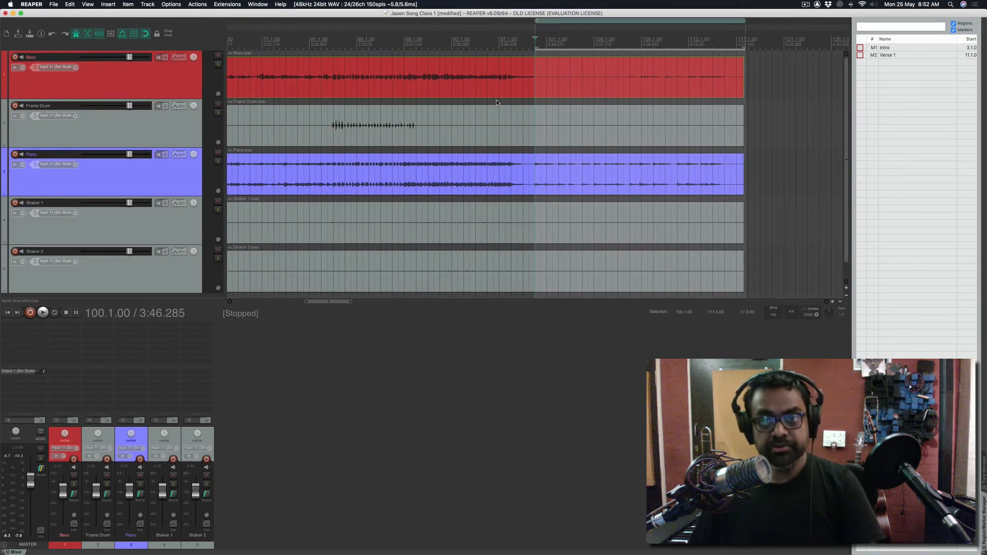
key("shift+r")
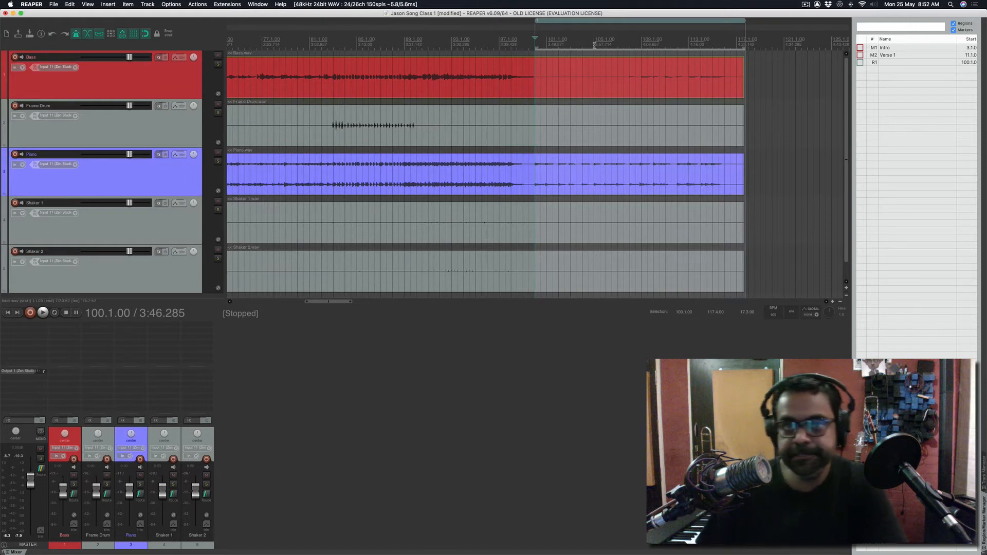
key("Escape")
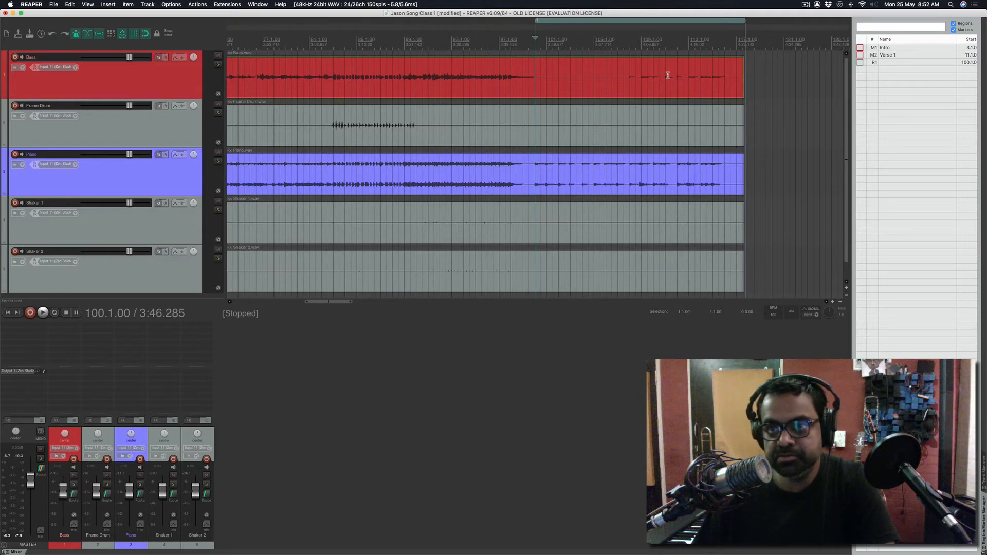
Try dropping unnamed markers during playback just after bars 31 and 51, and undo both.
scroll(668, 75, "down", 6)
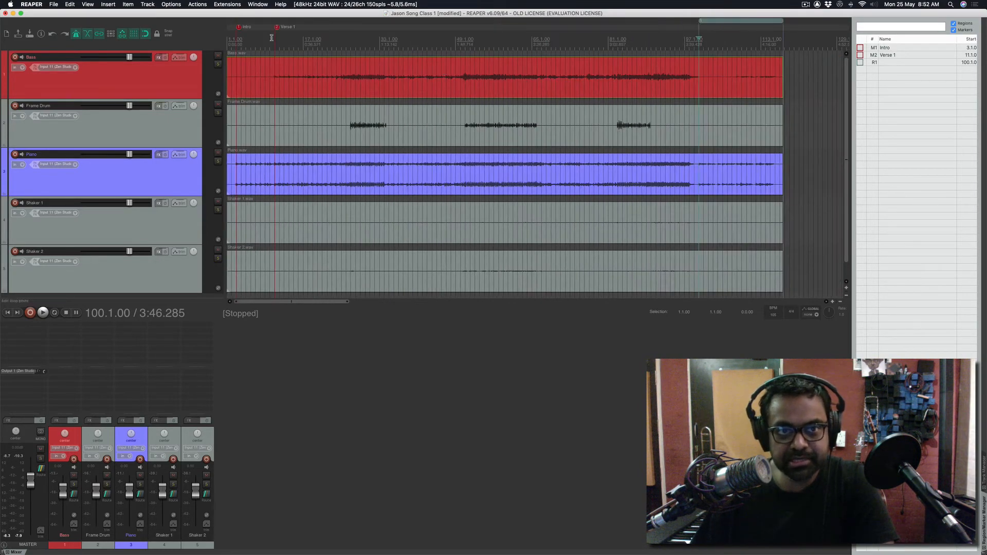
left_click(370, 41)
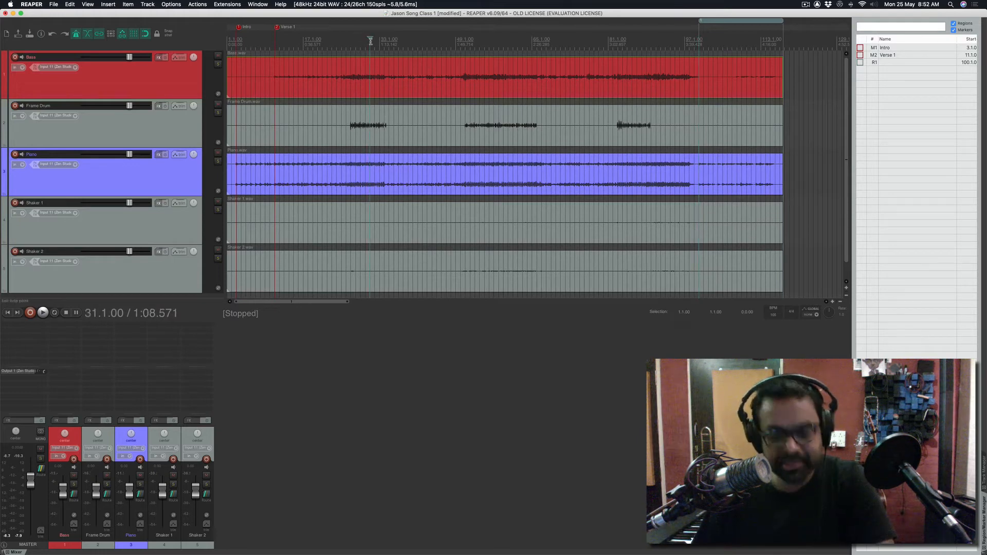
key("space")
key("m")
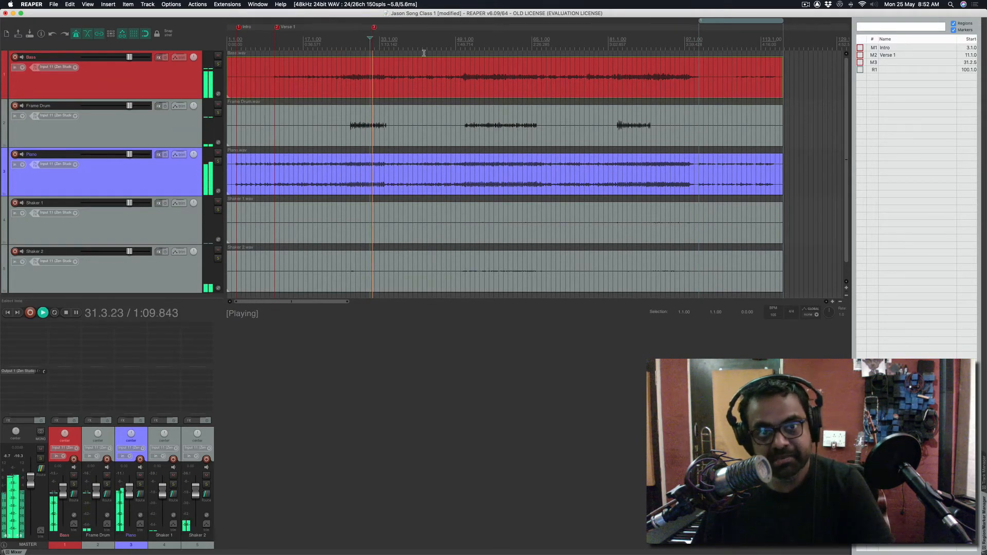
left_click(464, 44)
key("m")
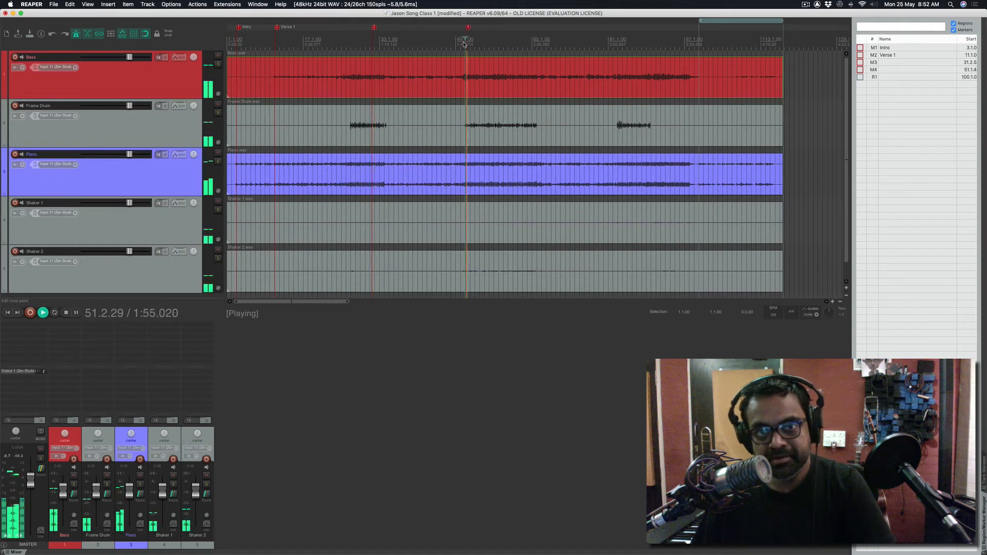
key("space")
key("super+z")
key("super+z")
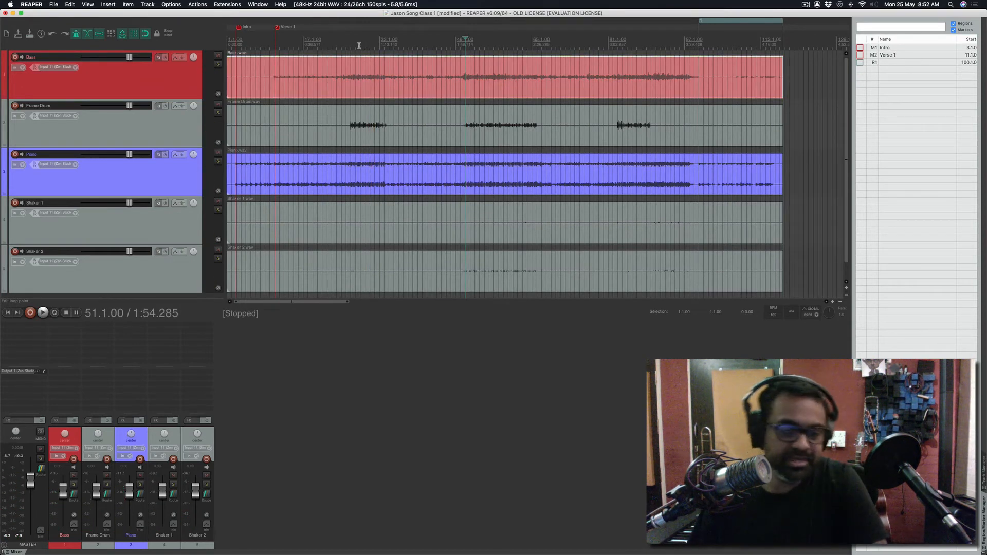
Play from the Intro marker and jump to Verse 1 and region R1 through the Region/Marker Manager, and stop playback.
left_click(359, 45)
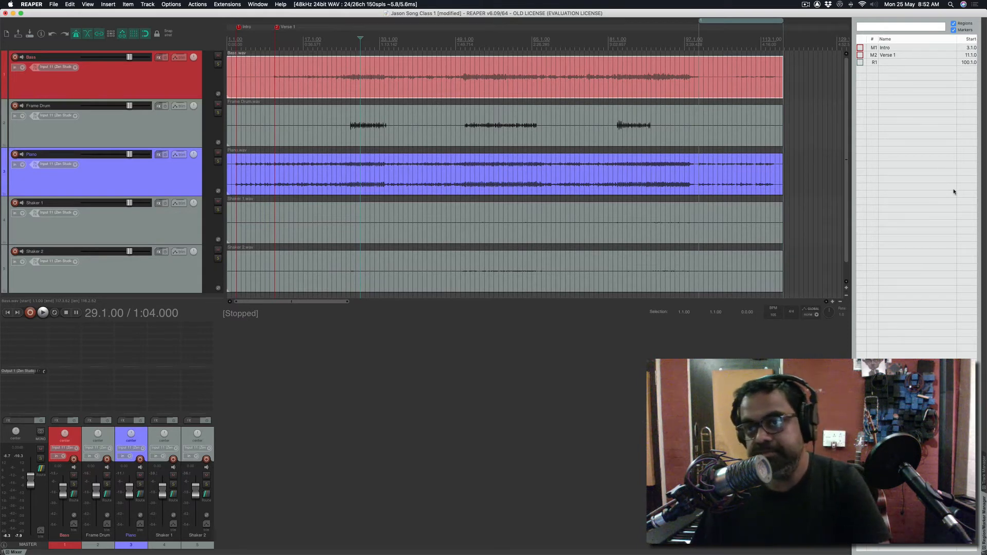
left_click(888, 50)
key("space")
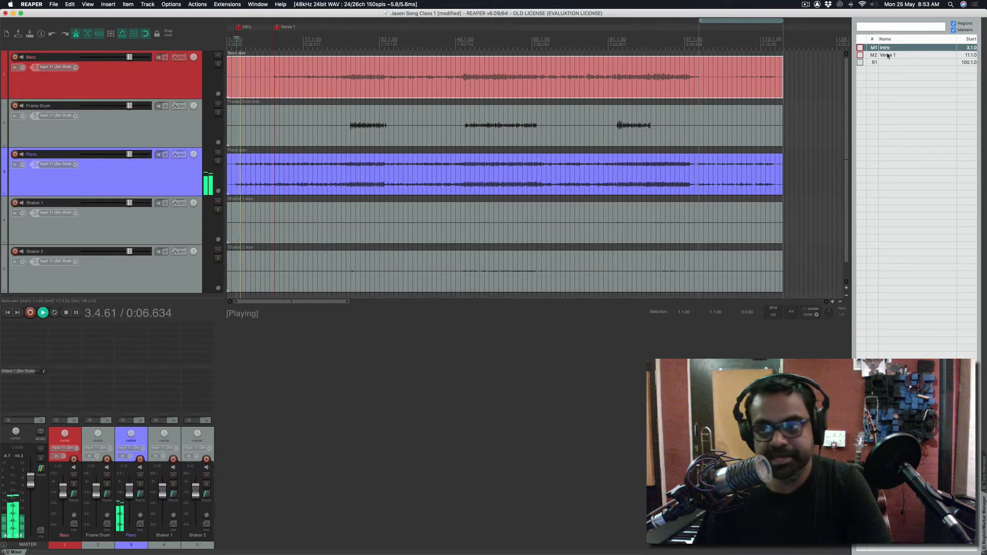
left_click(888, 56)
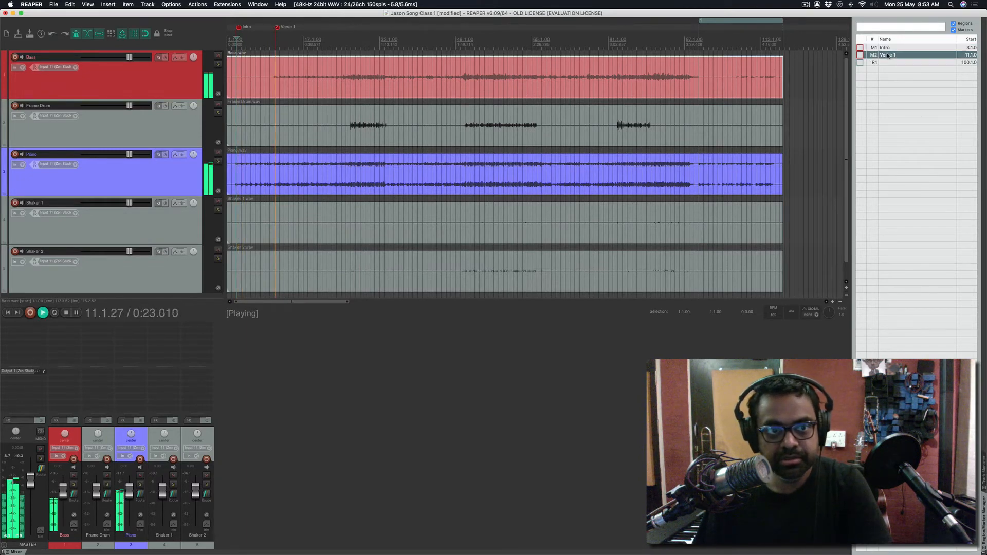
left_click(885, 62)
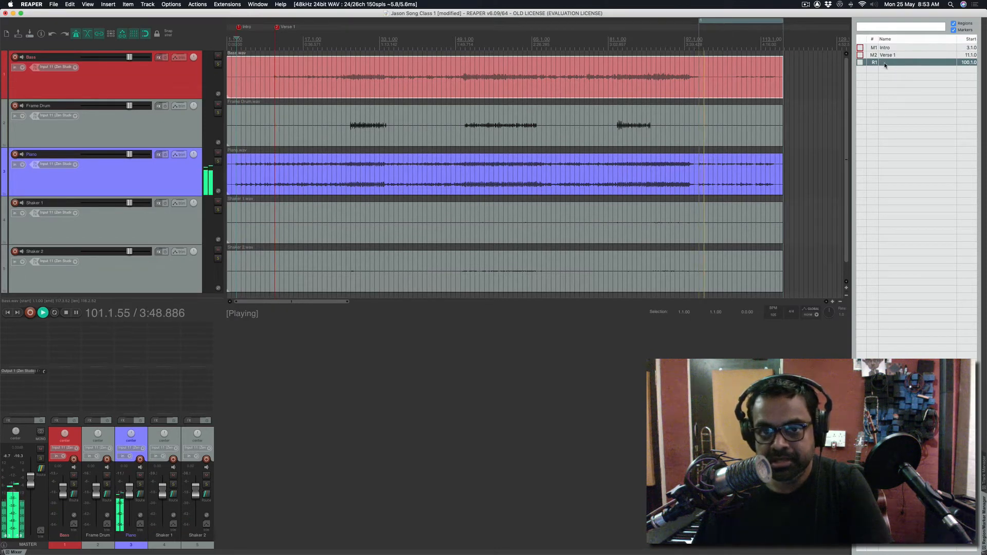
key("space")
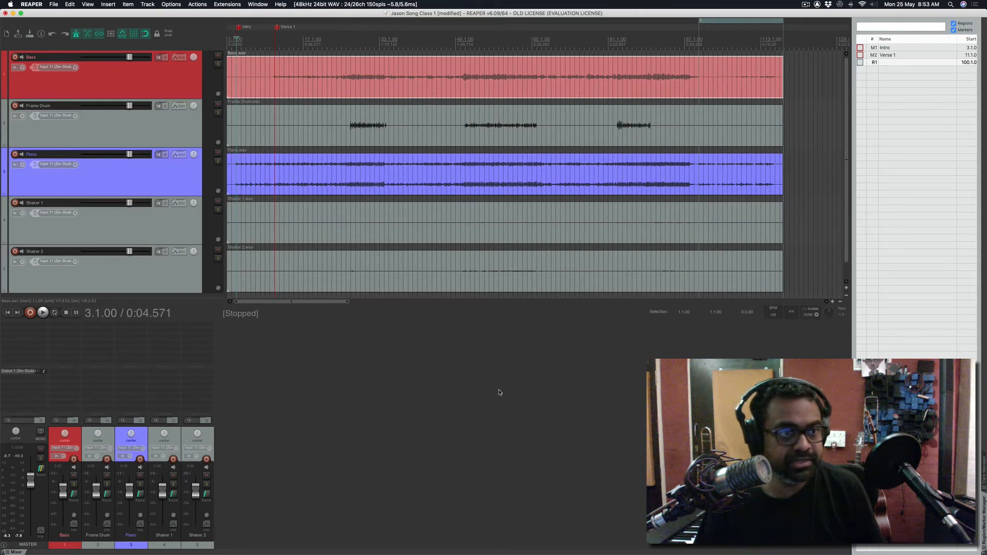
Examine the context menu options for the Frame Drum track, its record input and its media item.
left_click(140, 143)
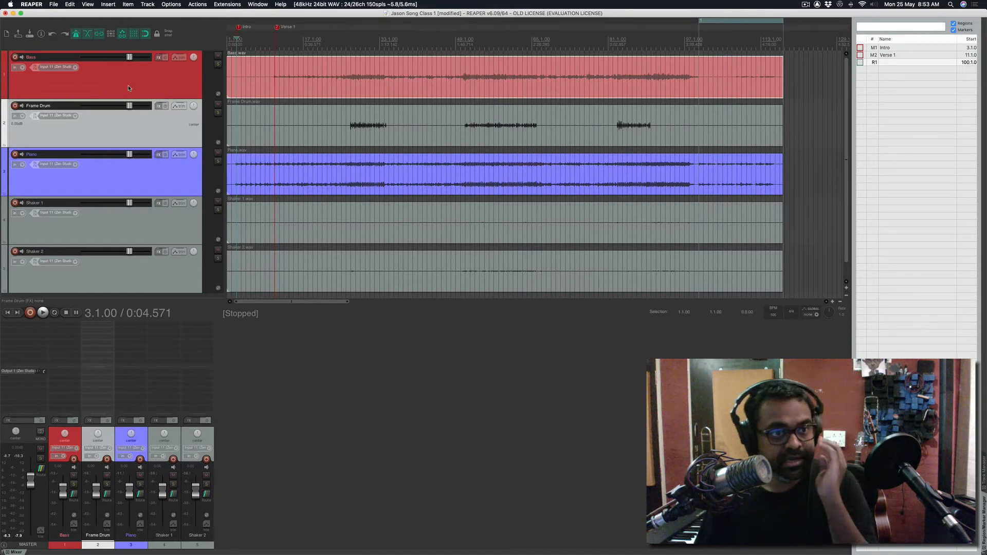
right_click(121, 134)
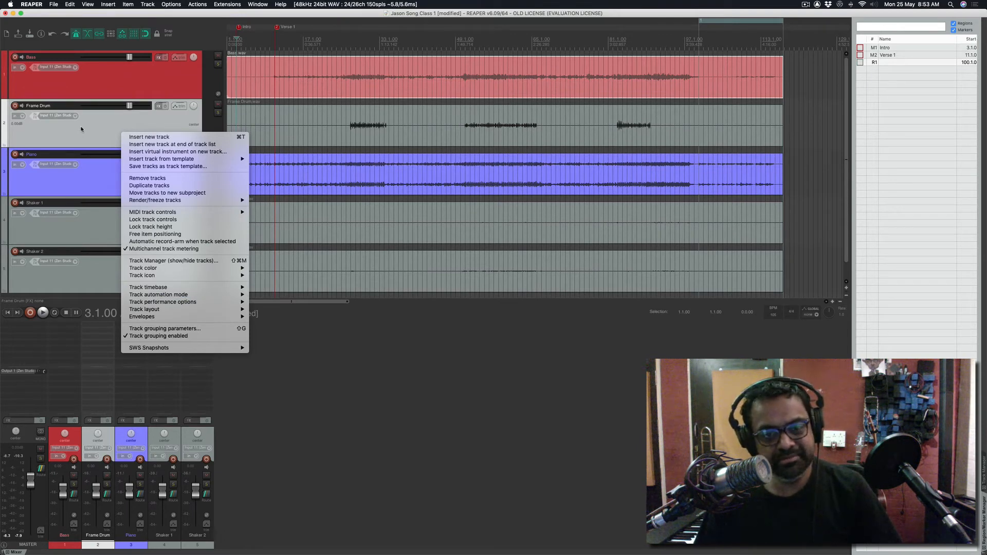
left_click(101, 131)
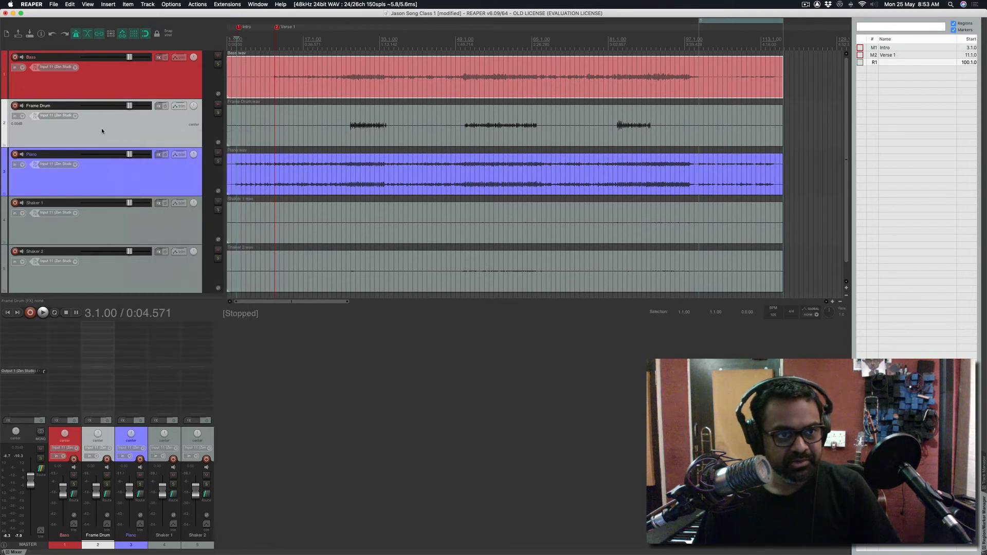
right_click(129, 106)
left_click(111, 124)
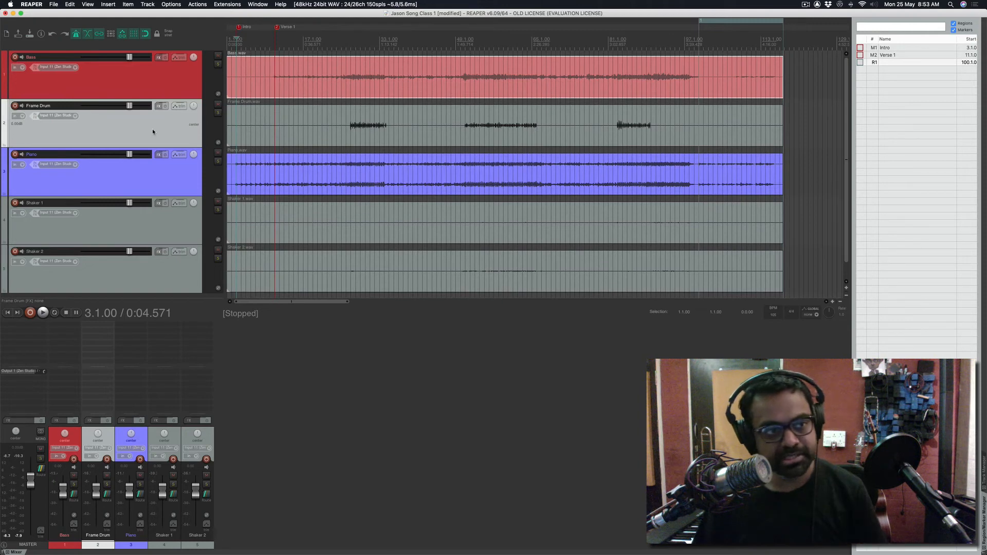
left_click(61, 116)
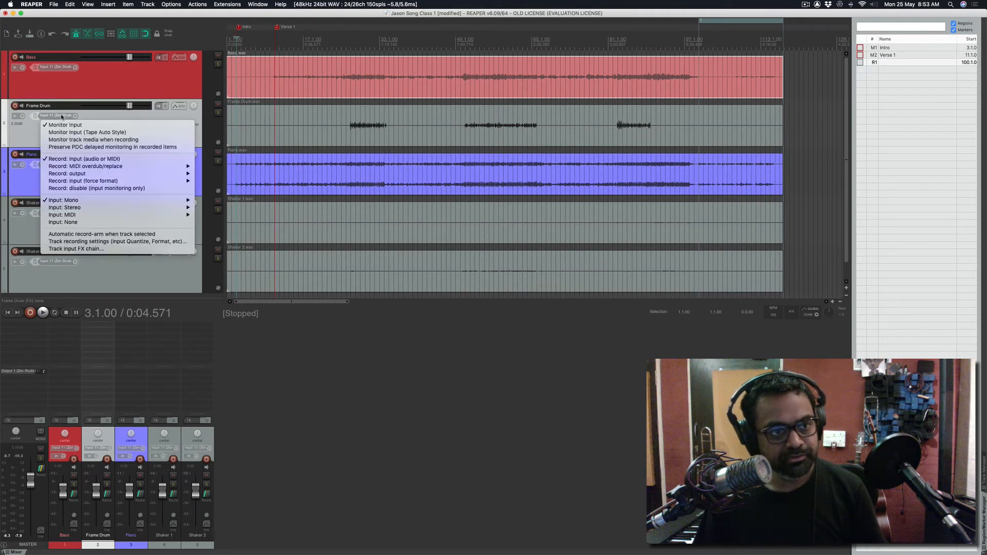
left_click(108, 115)
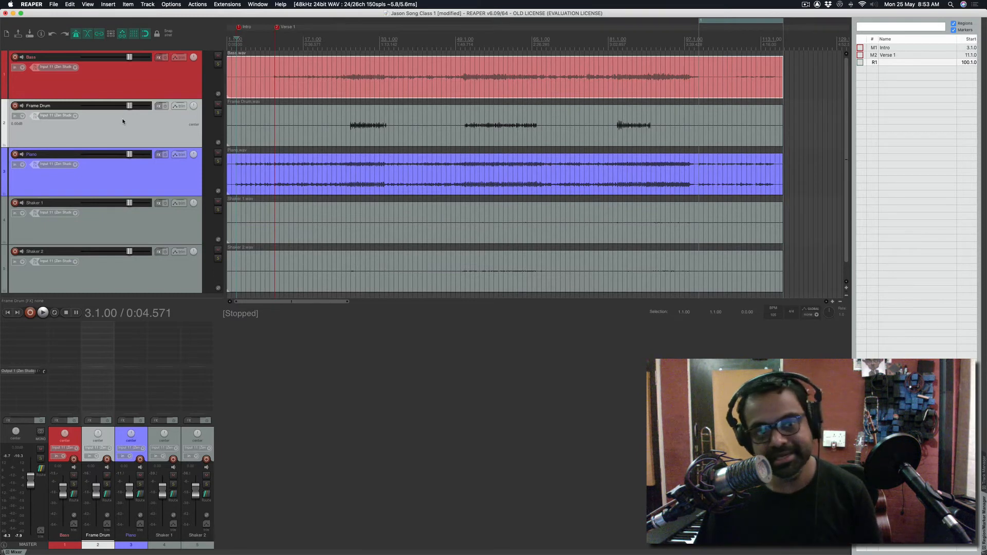
right_click(397, 131)
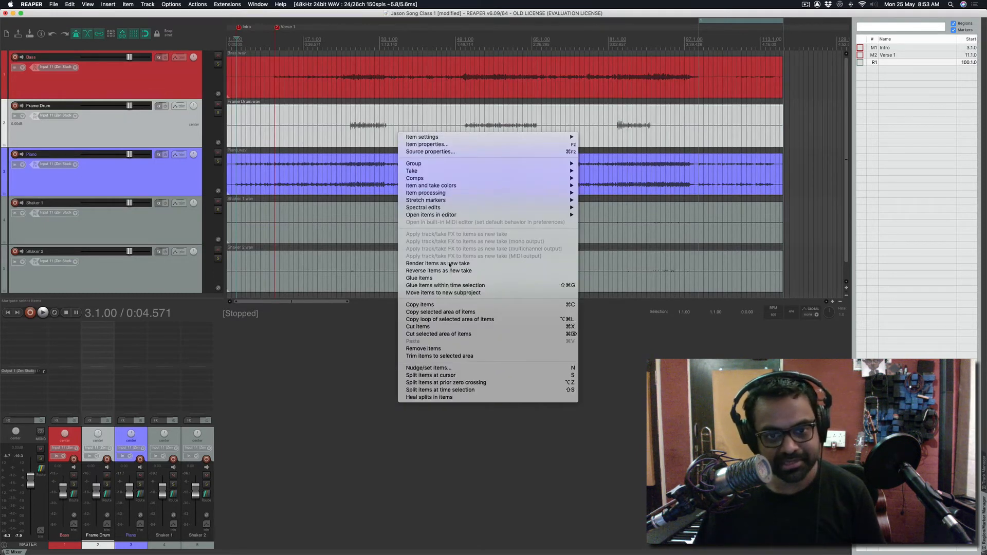
mouse_move(457, 176)
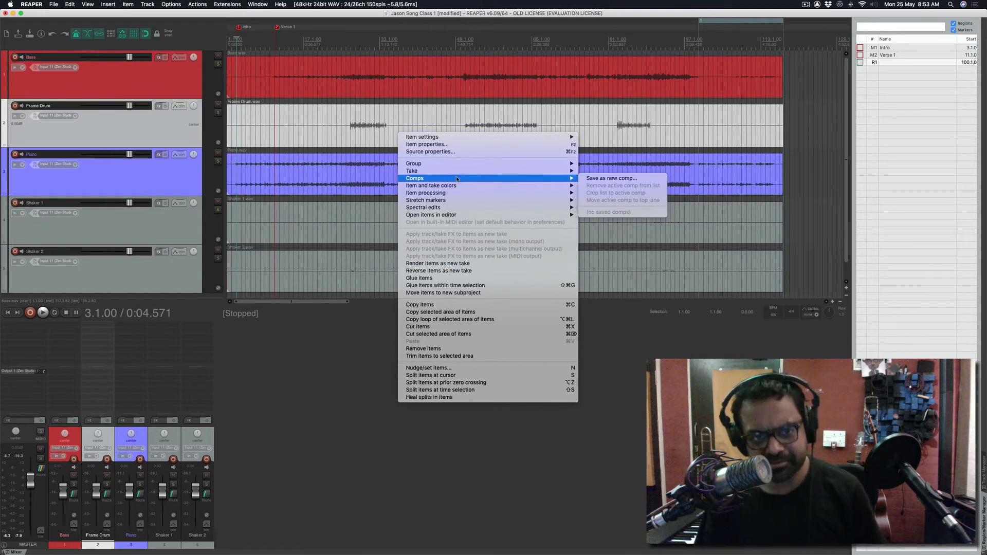
left_click(126, 123)
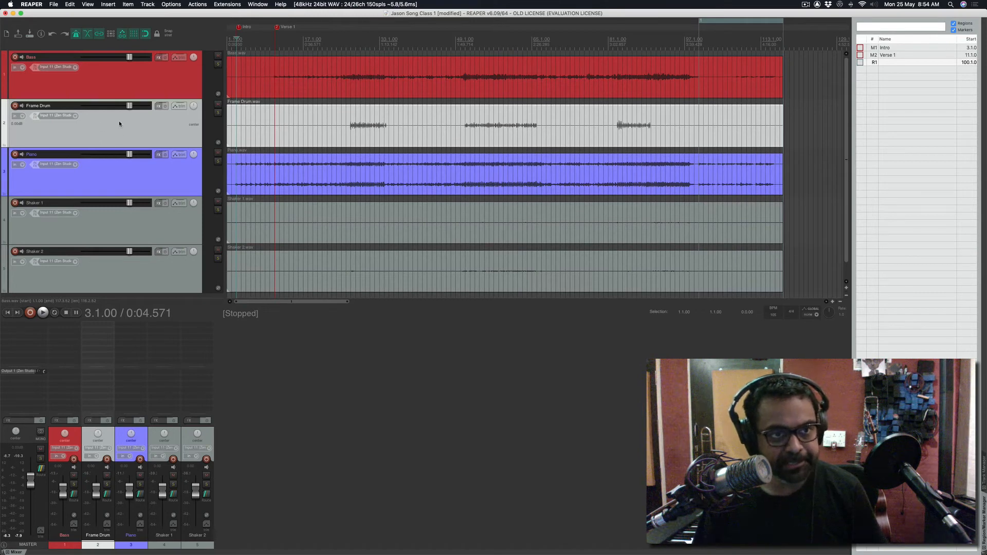
Look through the track color options for the Frame Drum track without applying any.
right_click(125, 128)
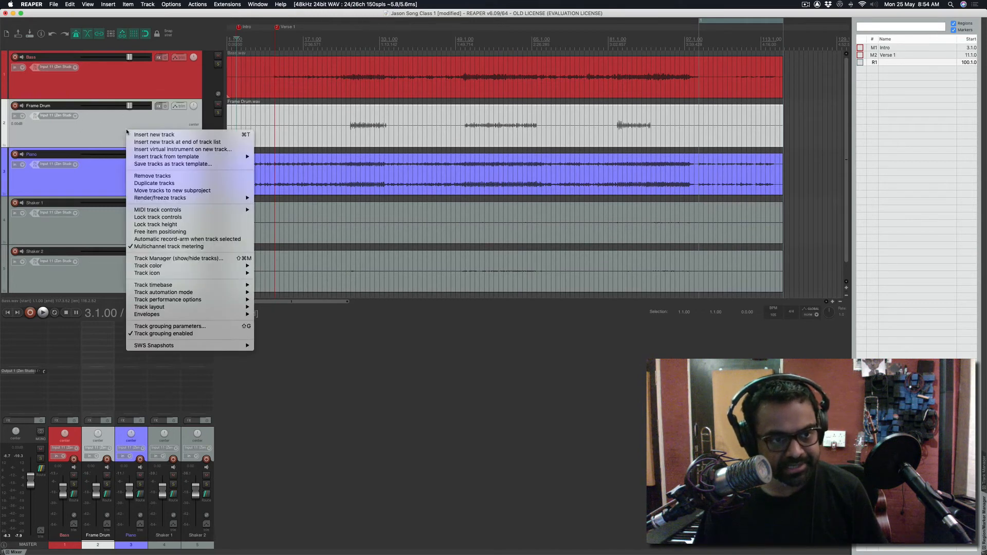
mouse_move(180, 267)
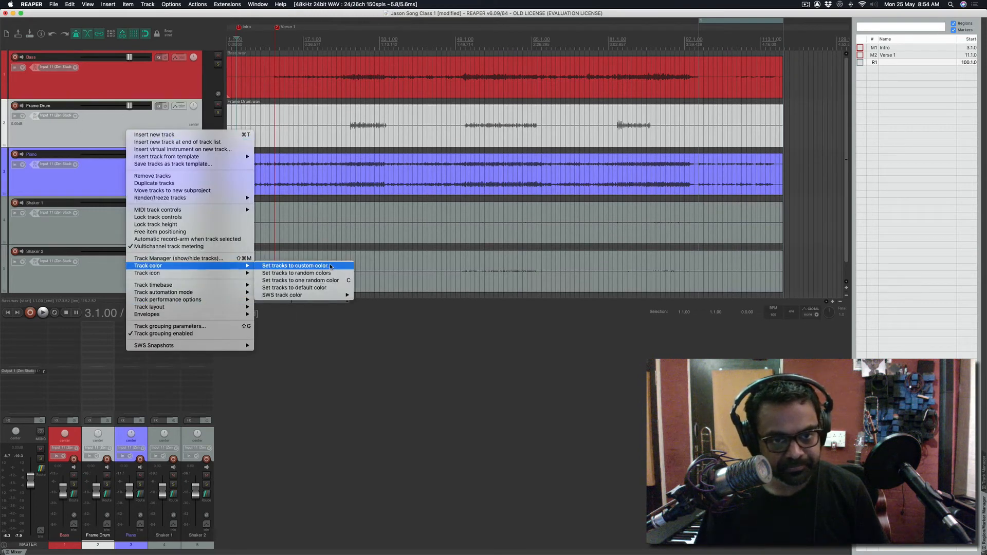
mouse_move(320, 294)
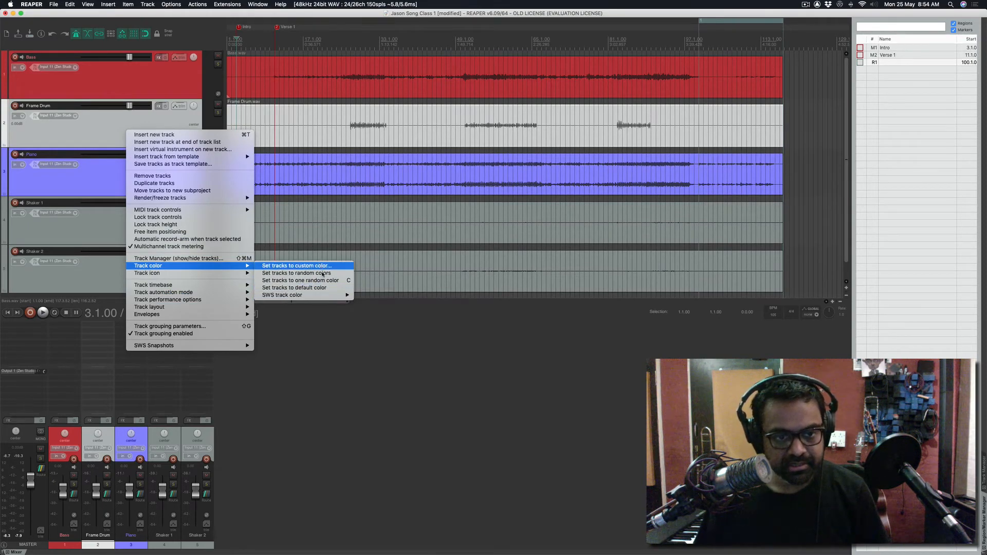
left_click(402, 361)
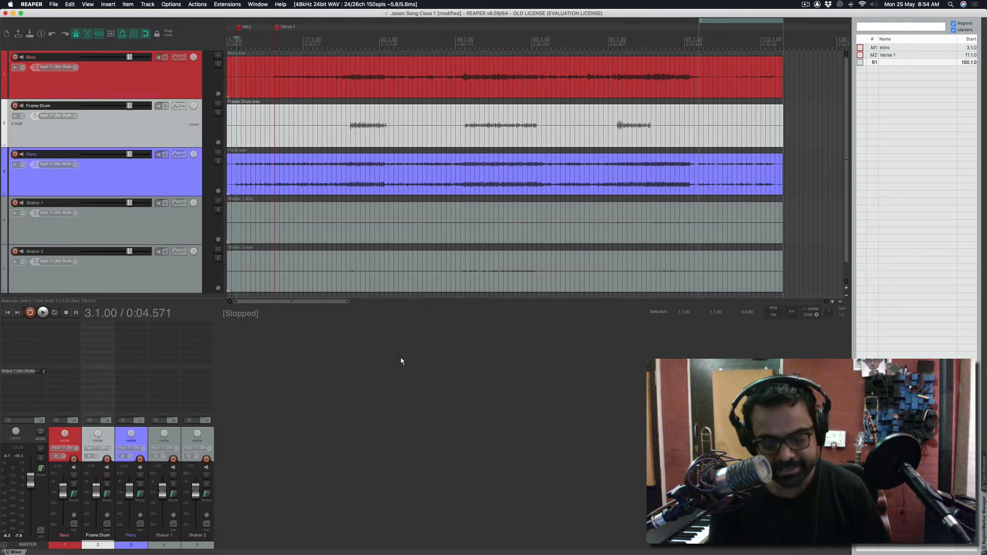
Filter the action list for "color" and select the action "Track: Set to one random color".
key("shift+slash")
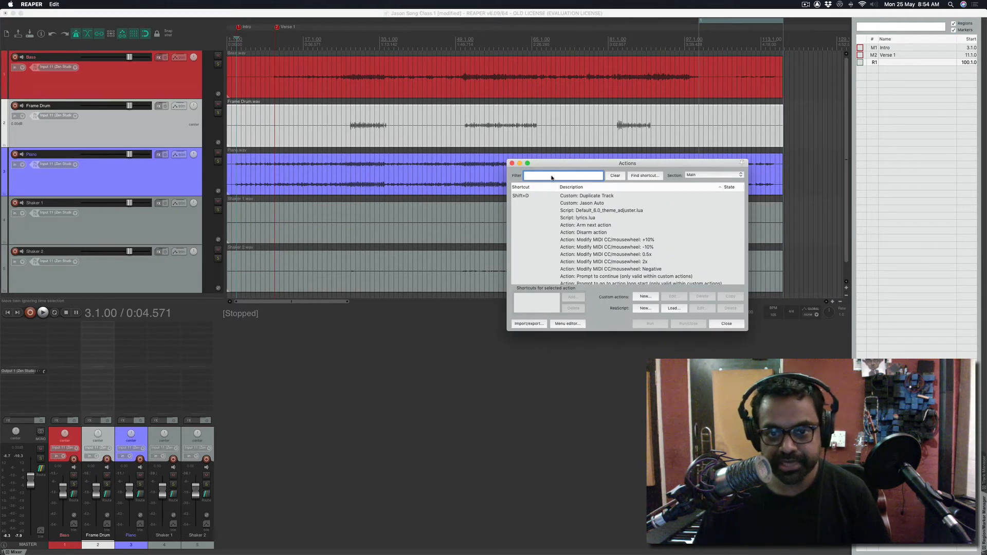
type("color")
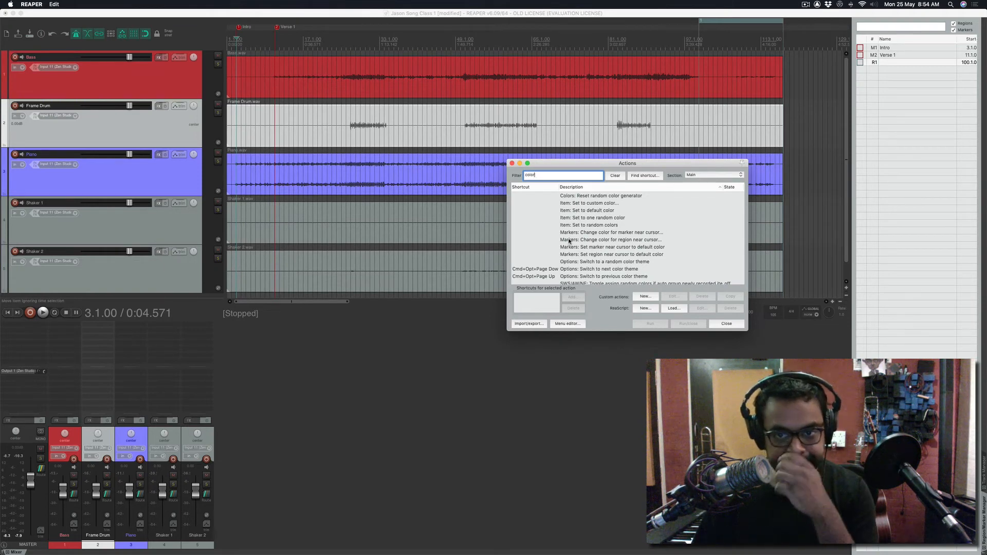
scroll(576, 240, "down", 15)
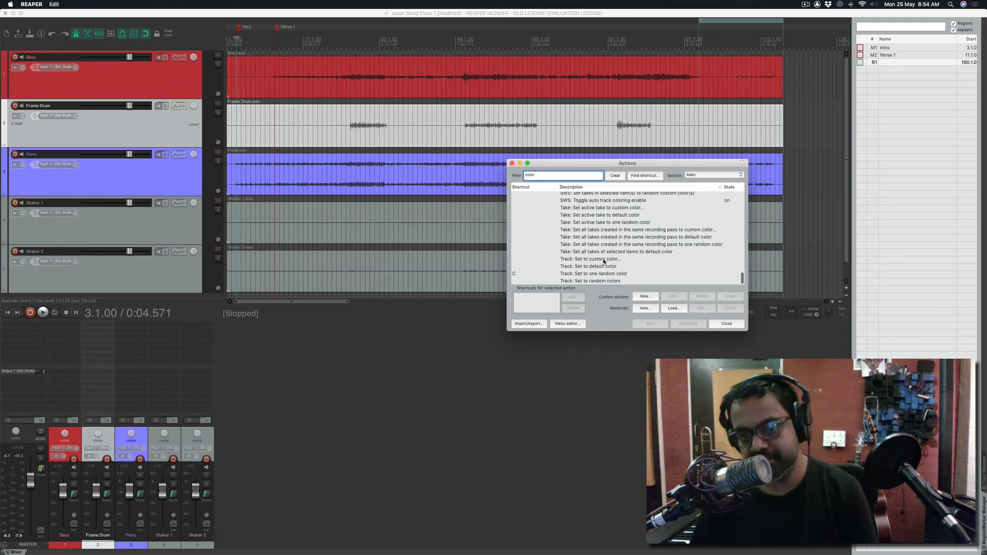
left_click(604, 259)
left_click(601, 266)
left_click(600, 274)
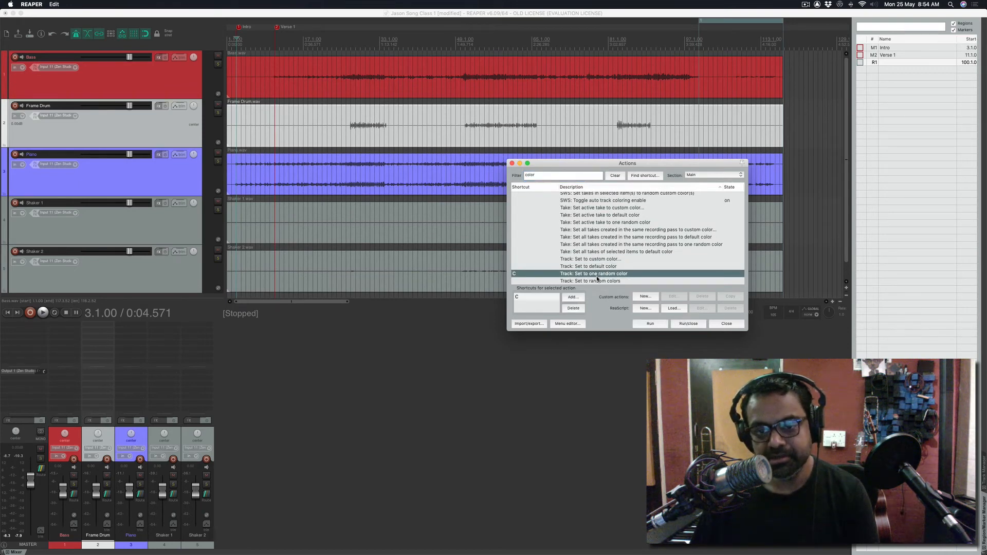
Delete the shortcut of "Track: Set to one random color" and assign C to it again with Normal scope.
left_click(575, 308)
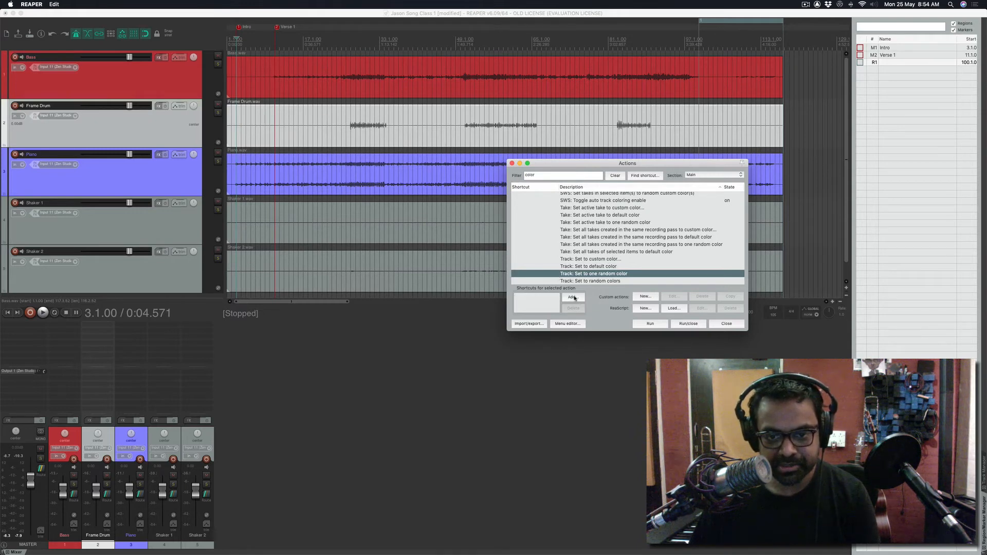
left_click(572, 297)
key("c")
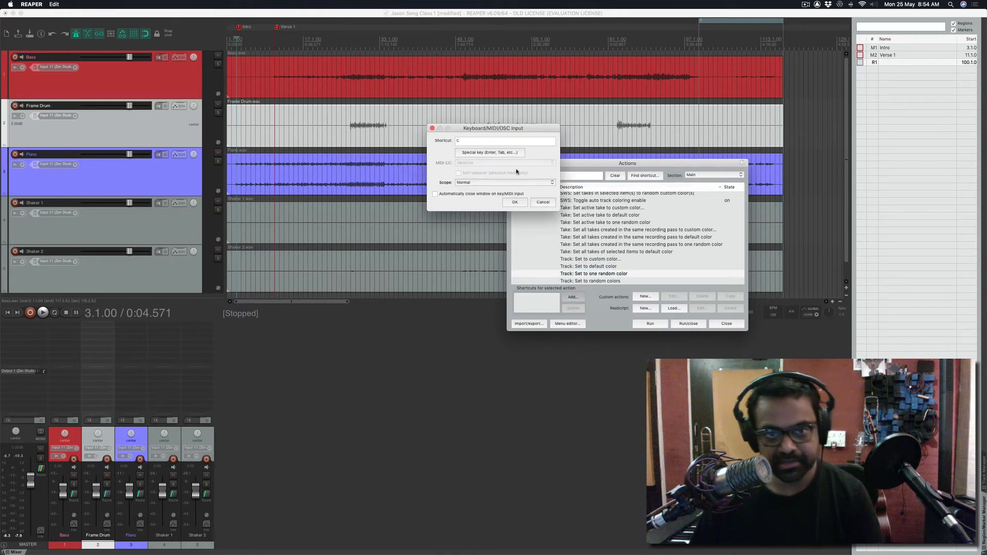
left_click(516, 203)
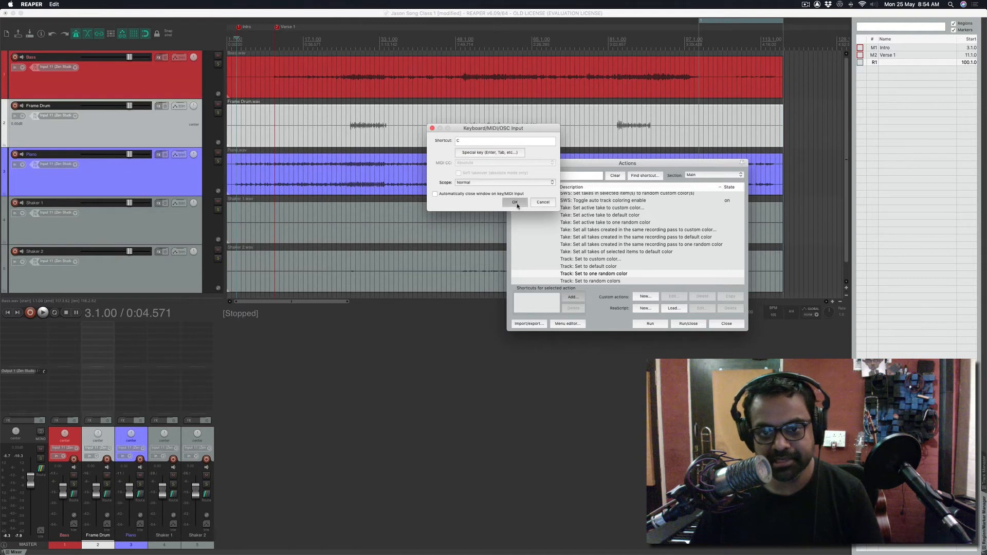
Run the random color action repeatedly on the Frame Drum track from the action list and close the list.
left_click(656, 323)
left_click(656, 324)
left_click(656, 323)
left_click(655, 324)
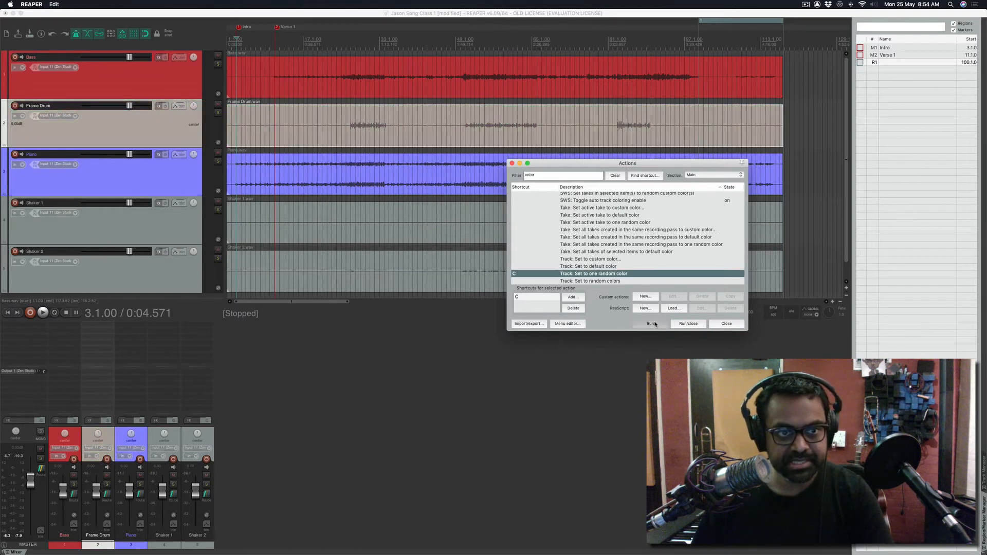
left_click(655, 324)
left_click(655, 323)
left_click(655, 323)
left_click(655, 323)
left_click(655, 324)
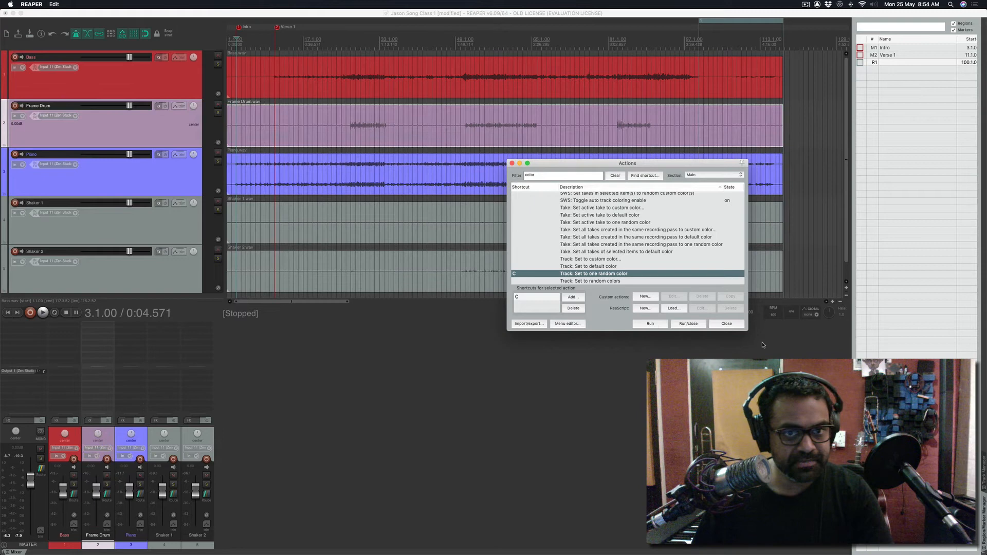
left_click(734, 328)
Cycle the Frame Drum track through random colors with the assigned shortcut until it is pale yellow.
left_click(135, 134)
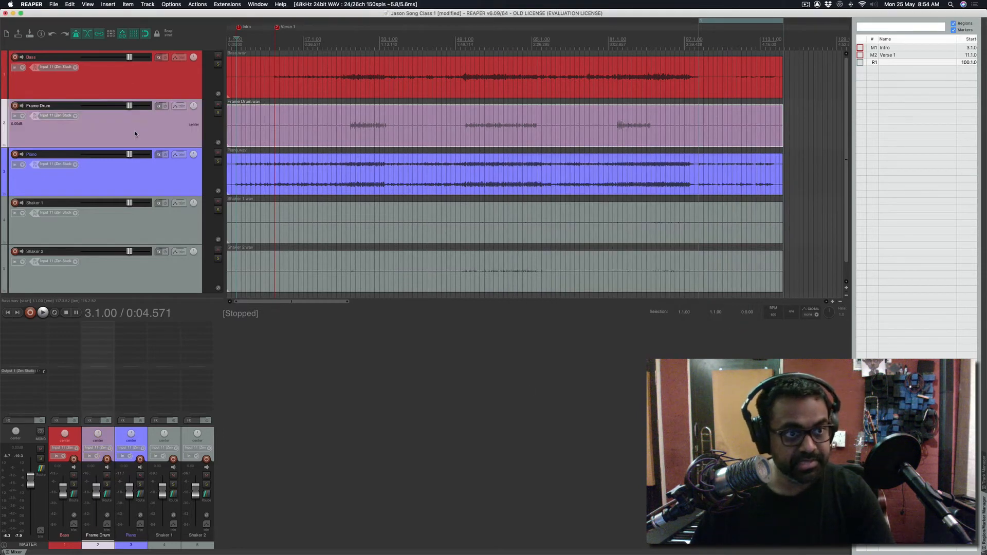
key("shift+c")
key("shift+c")
key("shift+c")
key("shift+c")
key("shift+c")
key("shift+c")
key("shift+c")
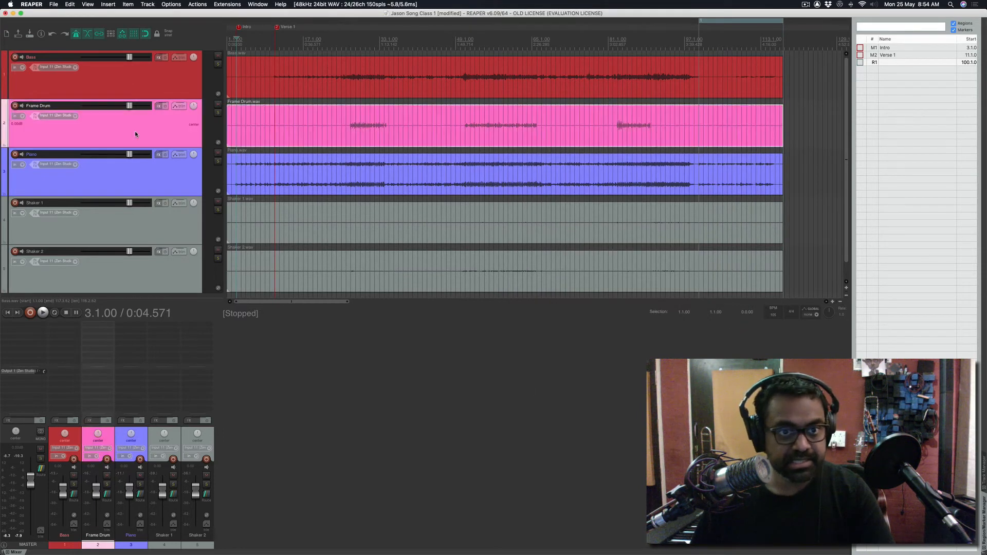
key("shift+c")
key("shift+c")
key("shift+c")
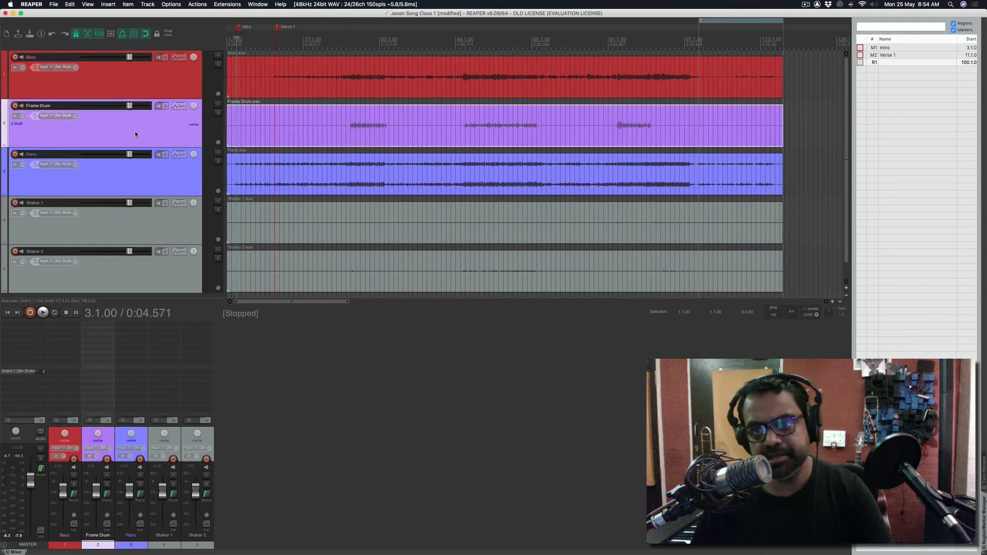
key("shift+c")
key("shift+c")
key("shift+c")
key("shift+c")
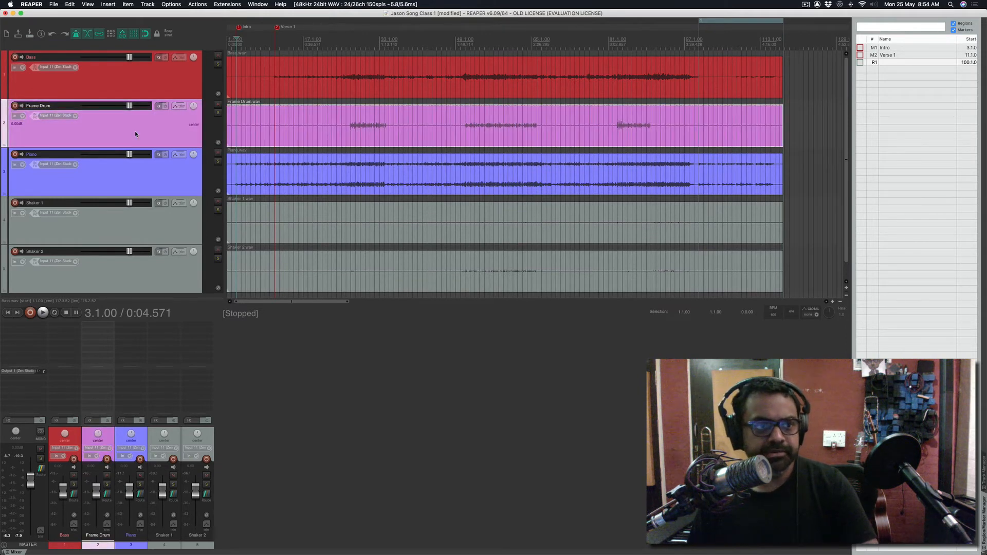
key("shift+c")
key("shift+c")
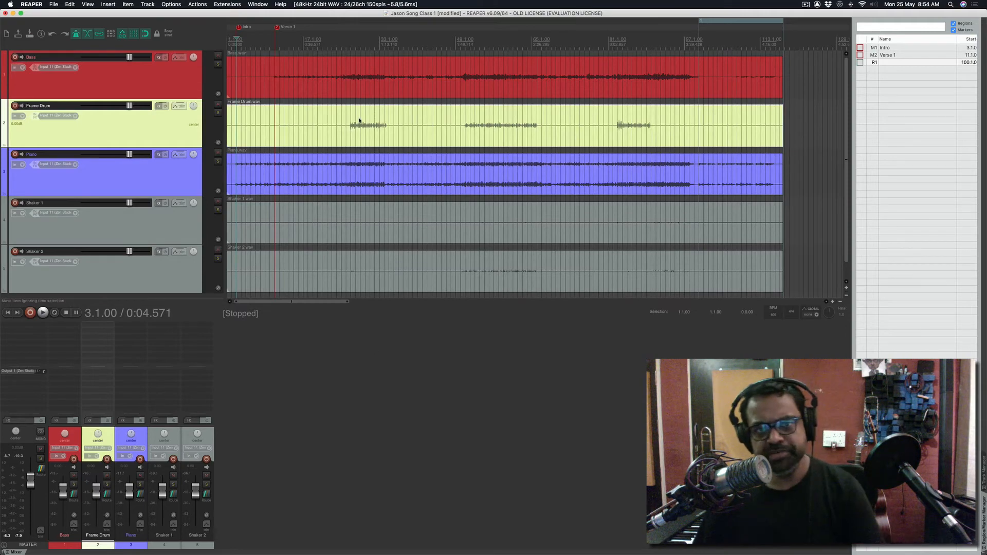
Place the edit cursor at 27.1.00 and narrow the docked Region/Marker Manager to widen the arrange view.
left_click(350, 48)
scroll(349, 48, "up", 3)
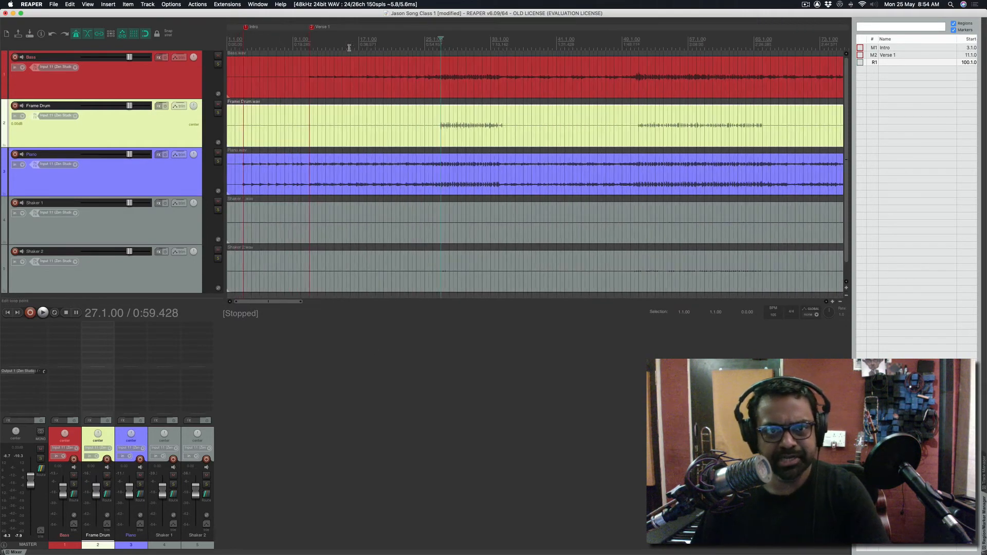
scroll(350, 48, "down", 3)
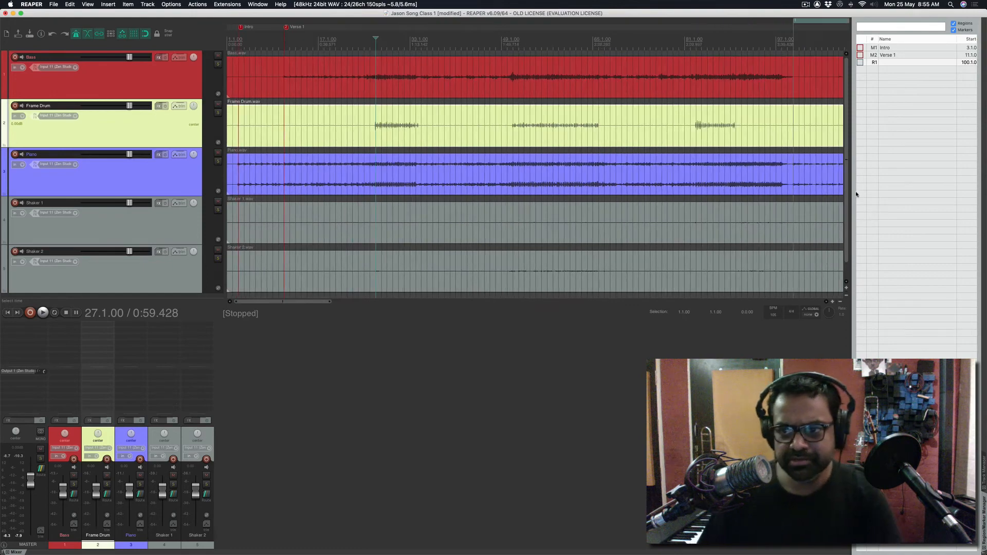
left_click_drag(849, 193, 912, 190)
Demonstrate horizontal zooming by zooming the arrangement in and out around the edit cursor at 27.1.00.
key("equal")
key("equal")
key("equal")
key("equal")
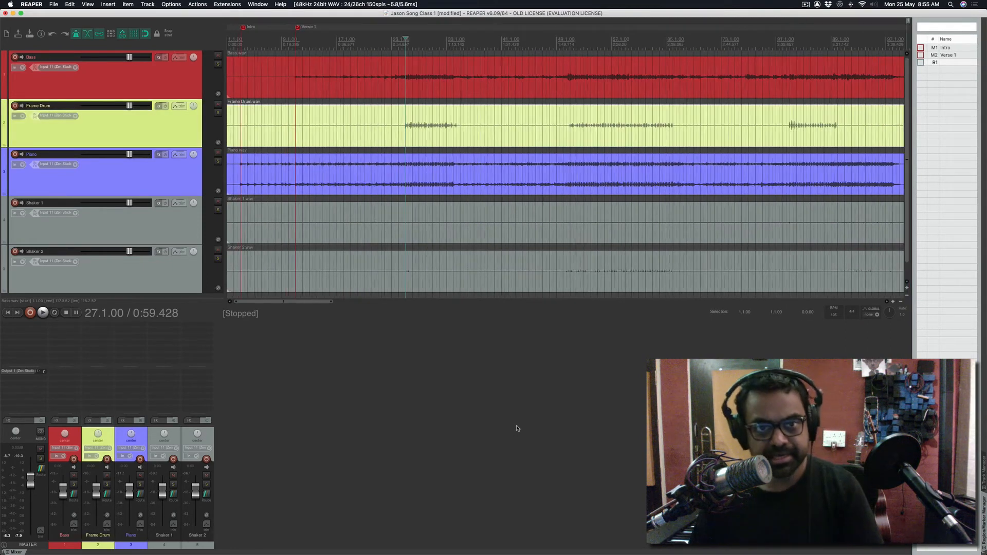
key("minus")
key("minus")
key("minus")
key("minus")
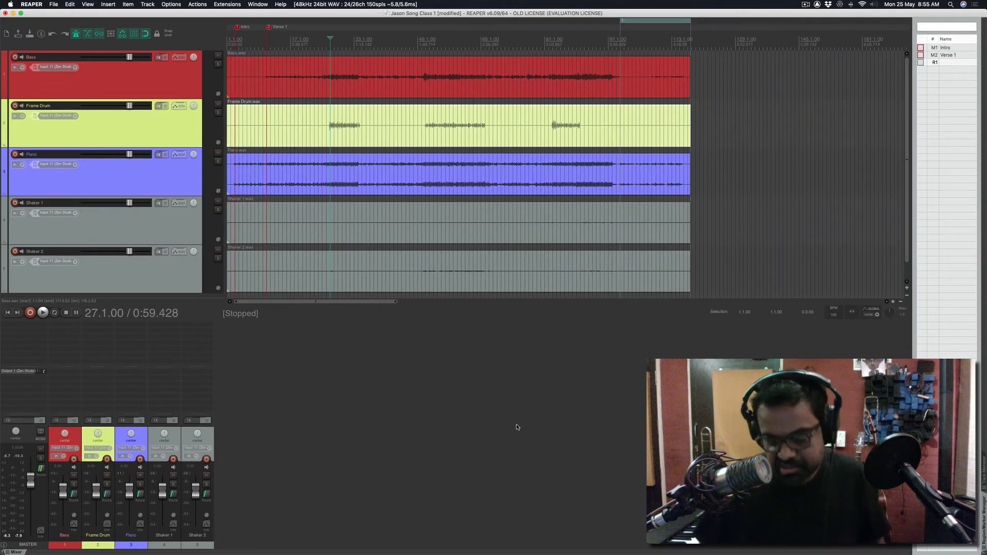
Filter the action list for "zoom in" and select "View: Zoom in horizontal" to check its shortcuts.
key("question")
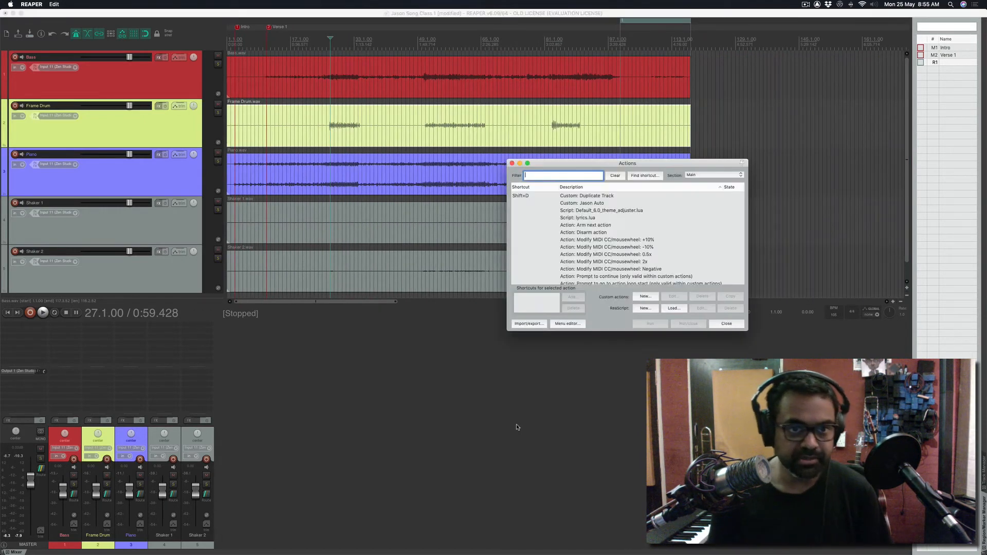
type("zoom in")
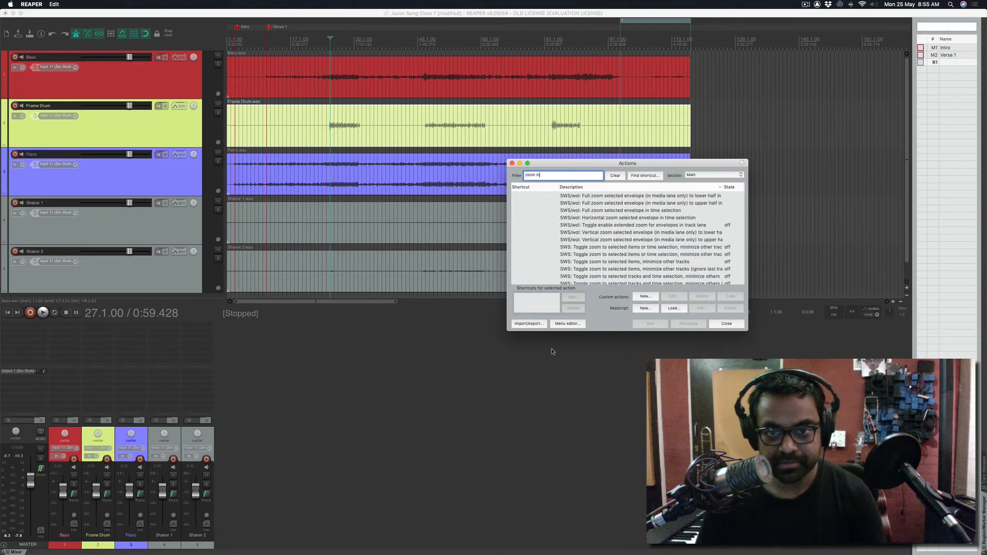
scroll(576, 252, "down", 5)
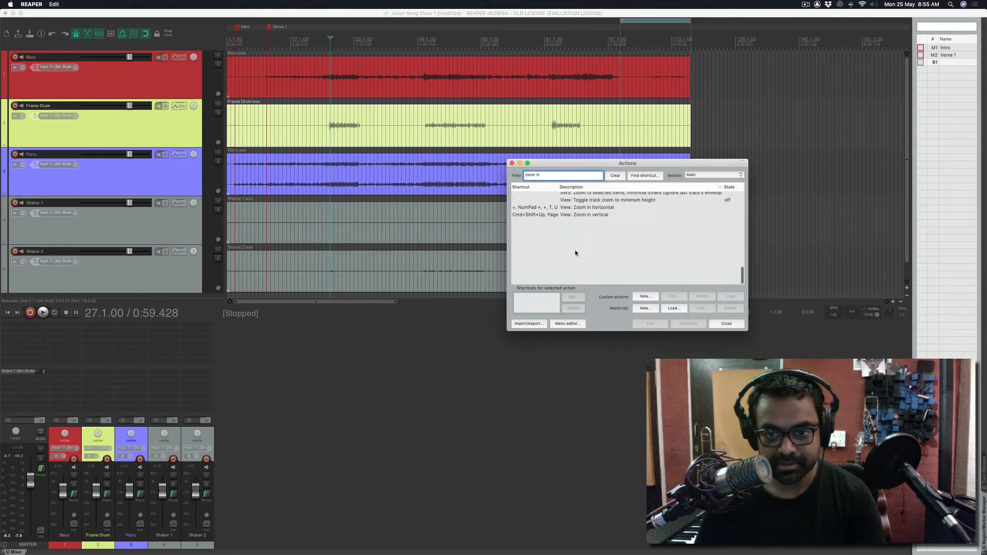
left_click(585, 276)
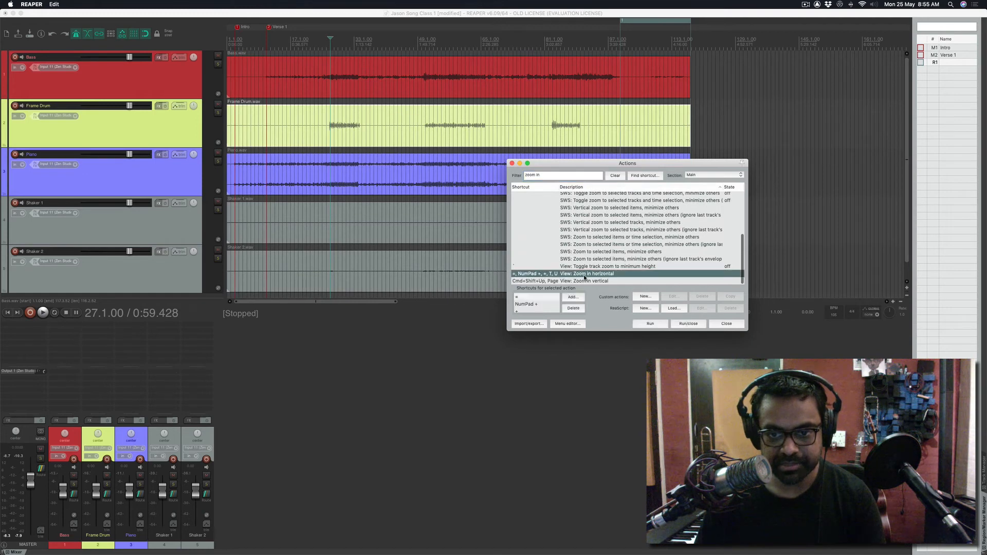
Filter the action list for "zoom horizontal" to check the horizontal zoom actions, and close the list.
left_click(545, 177)
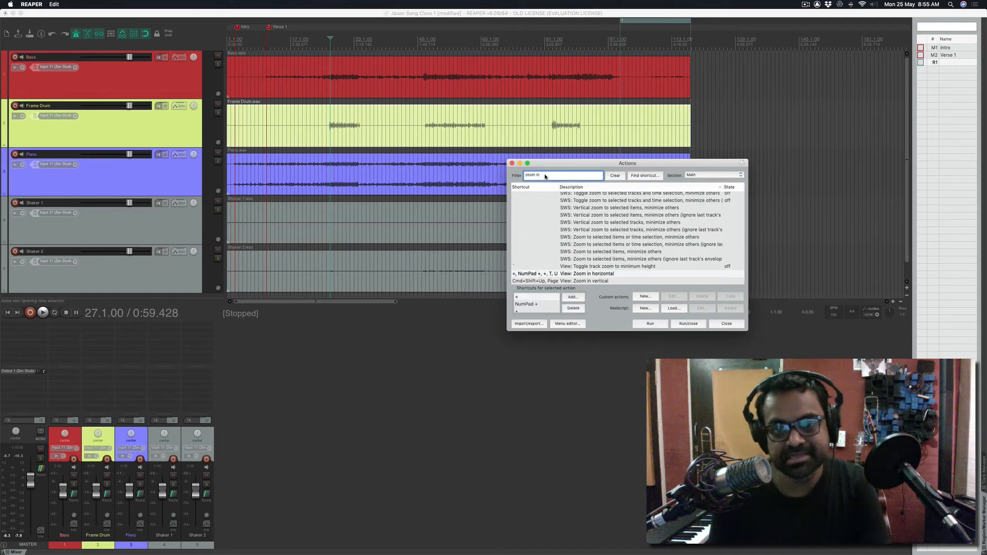
key("BackSpace")
key("BackSpace")
key("BackSpace")
type("horizontal")
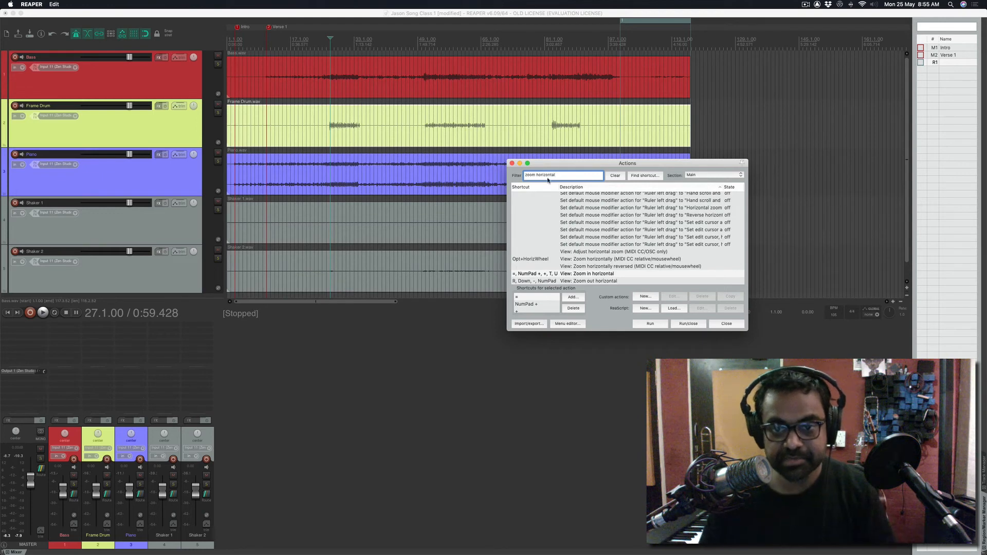
scroll(584, 247, "down", 2)
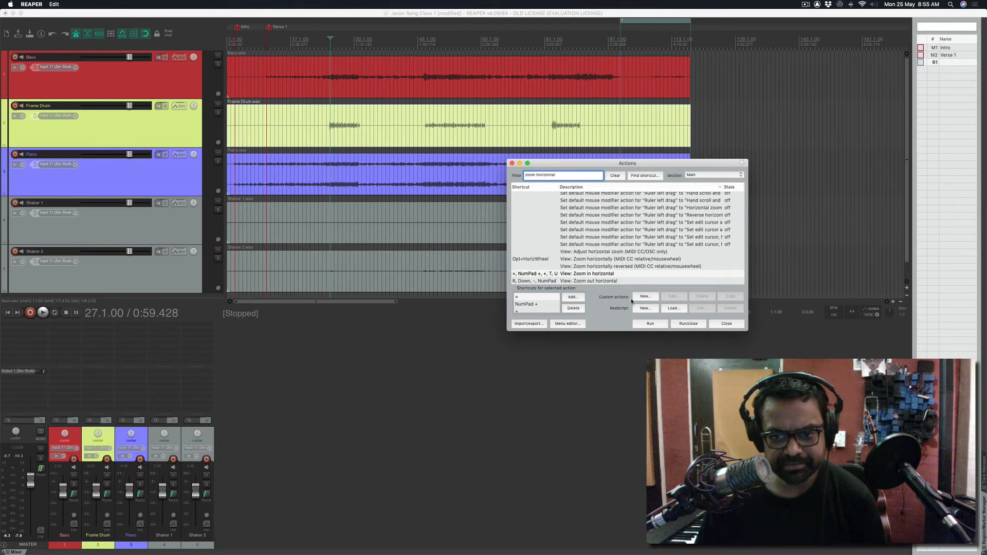
left_click(740, 324)
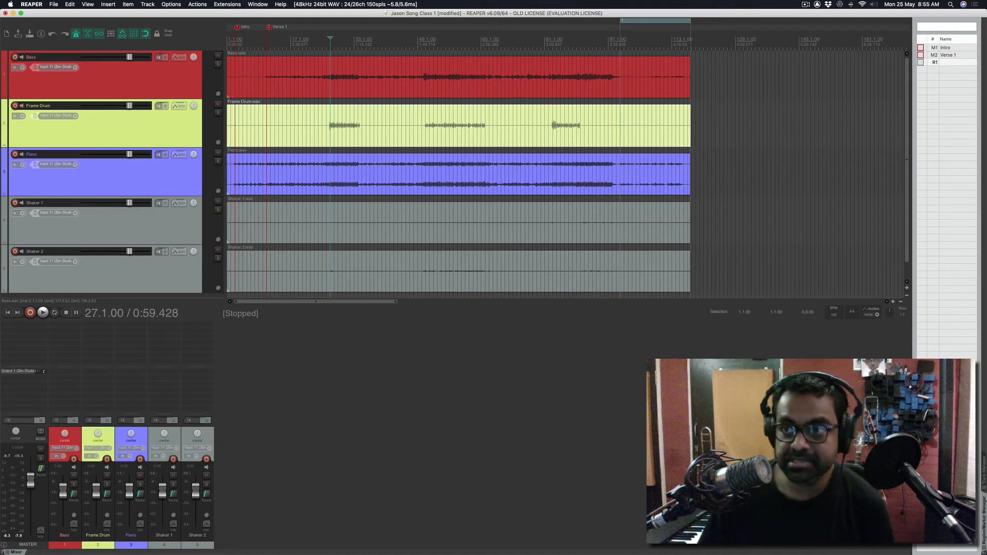
Demonstrate the arrange view's on-screen horizontal zoom controls by zooming in and back out.
left_click(895, 303)
left_click(900, 302)
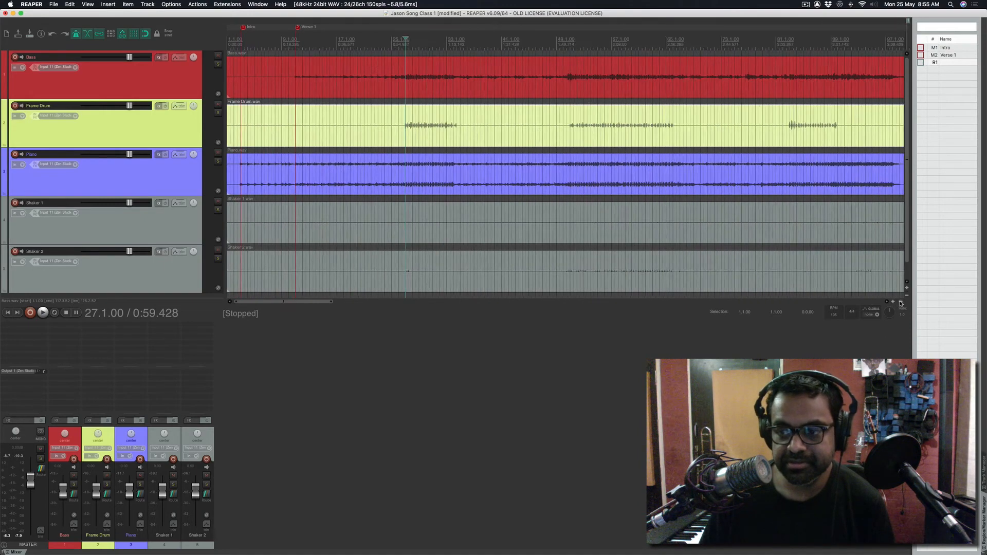
left_click(892, 303)
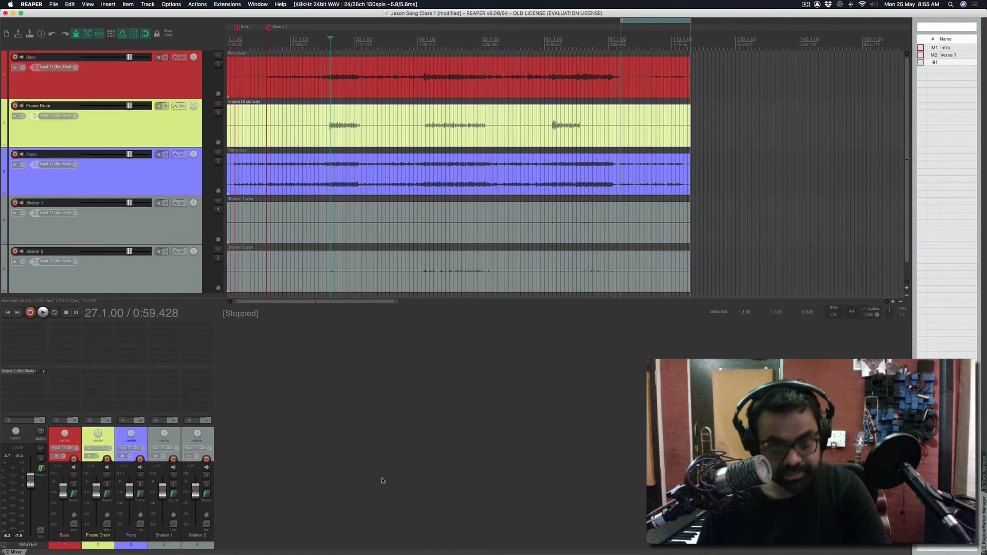
Demonstrate toggling the mixer by hiding it and showing it again.
key("super+m")
key("super+m")
key("super+m")
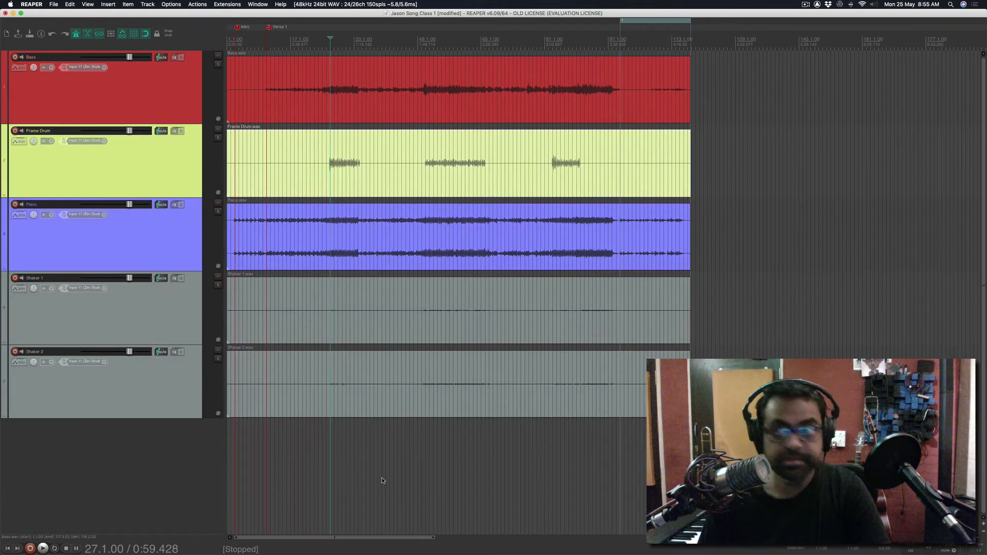
key("super+m")
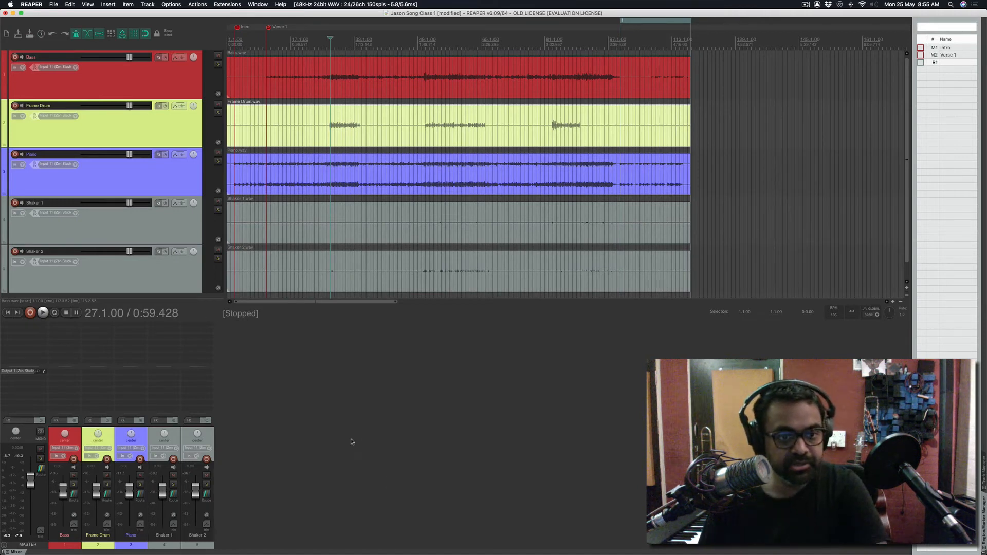
Review the audio device settings in Preferences, including the available audio devices and the requested block size.
left_click(138, 80)
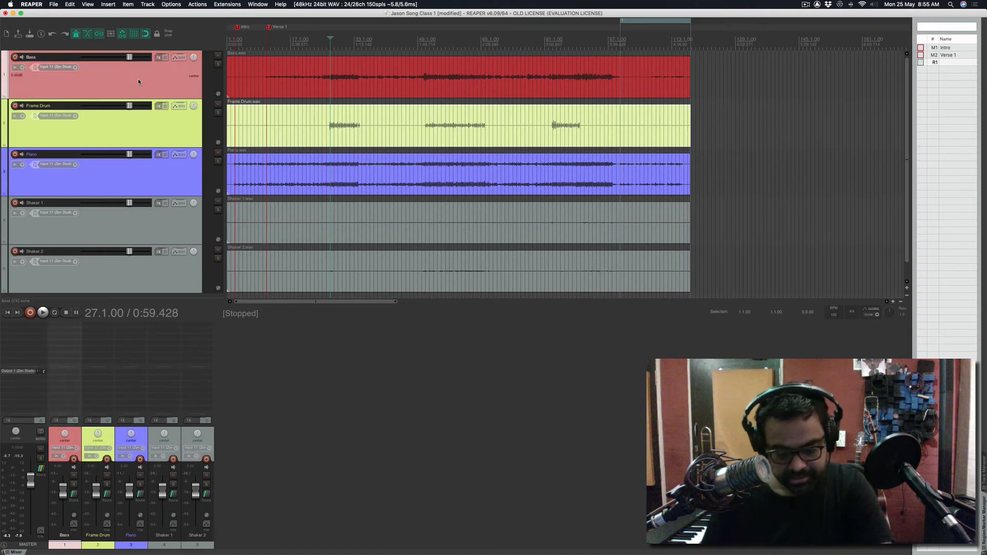
key("super+comma")
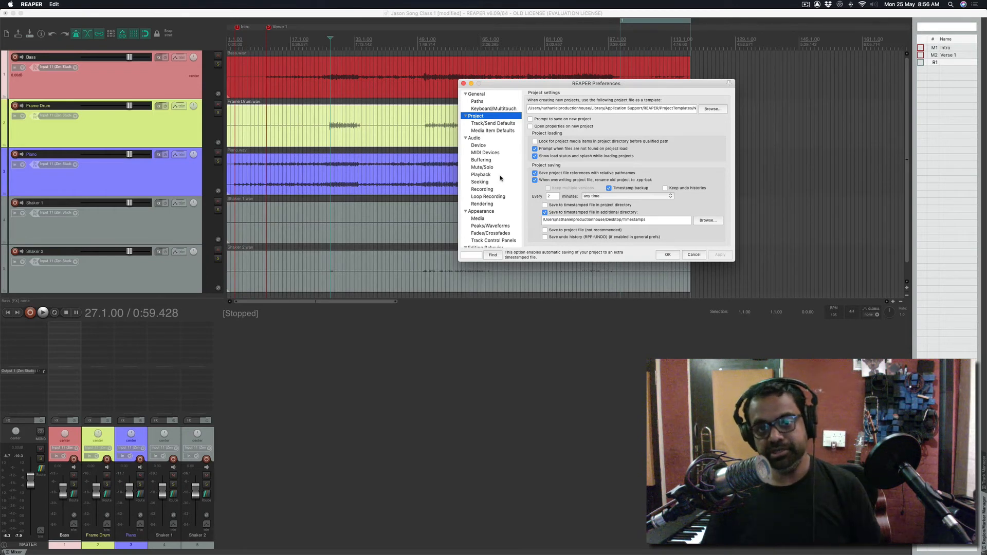
left_click(497, 146)
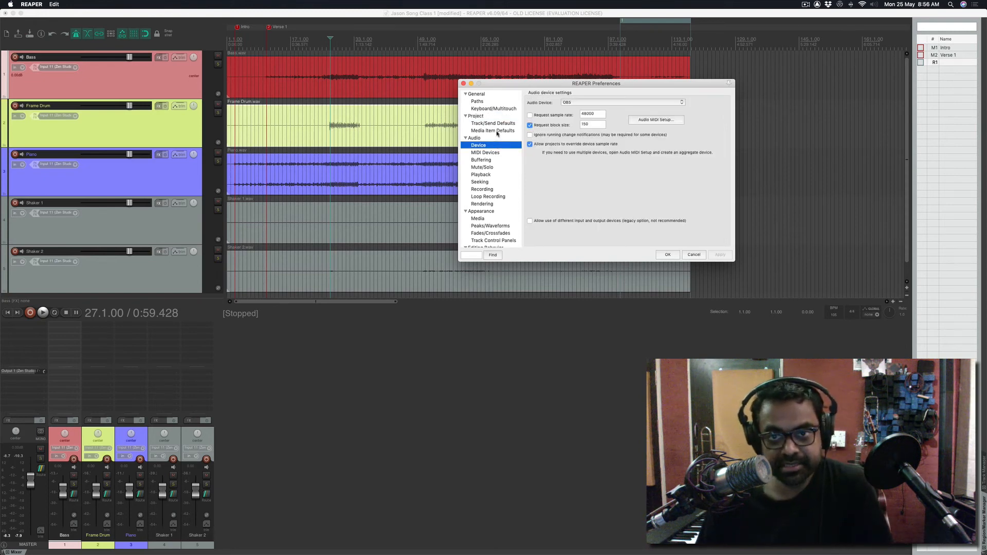
left_click(585, 103)
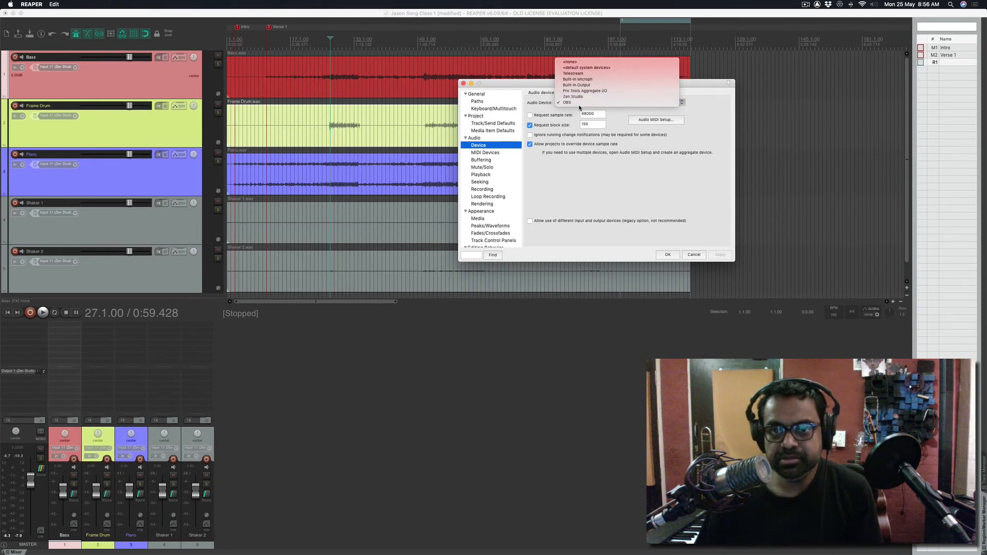
left_click(601, 185)
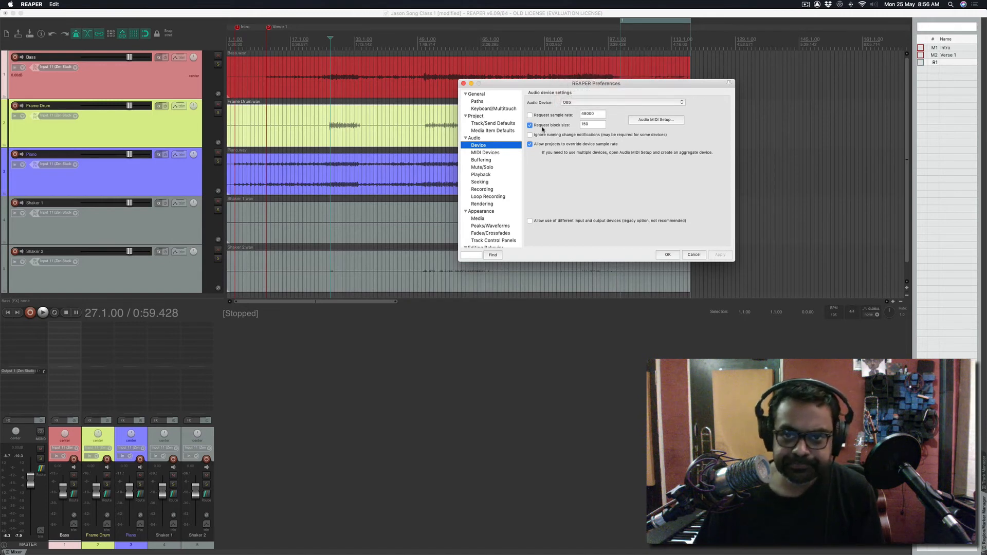
left_click(583, 125)
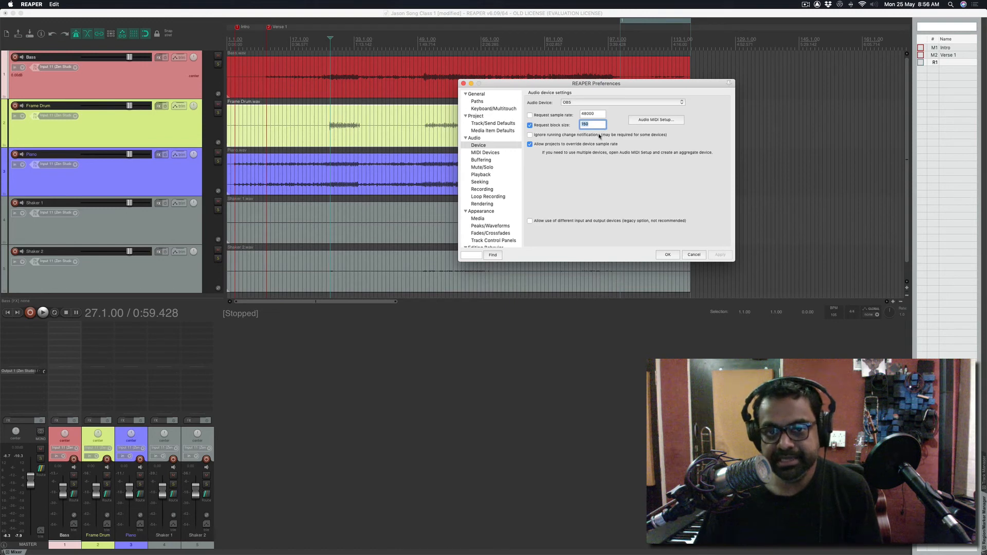
Review the MIDI device preferences and inspect the input configuration of STUDIOLOGIC - SL STUDIO - Port 1, leaving it unchanged.
left_click(502, 145)
left_click(499, 153)
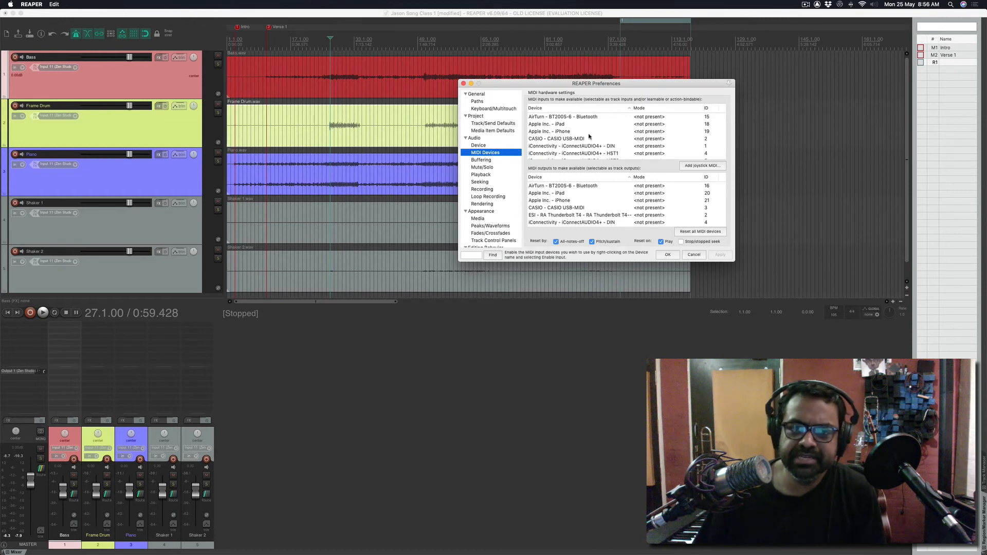
scroll(588, 137, "down", 5)
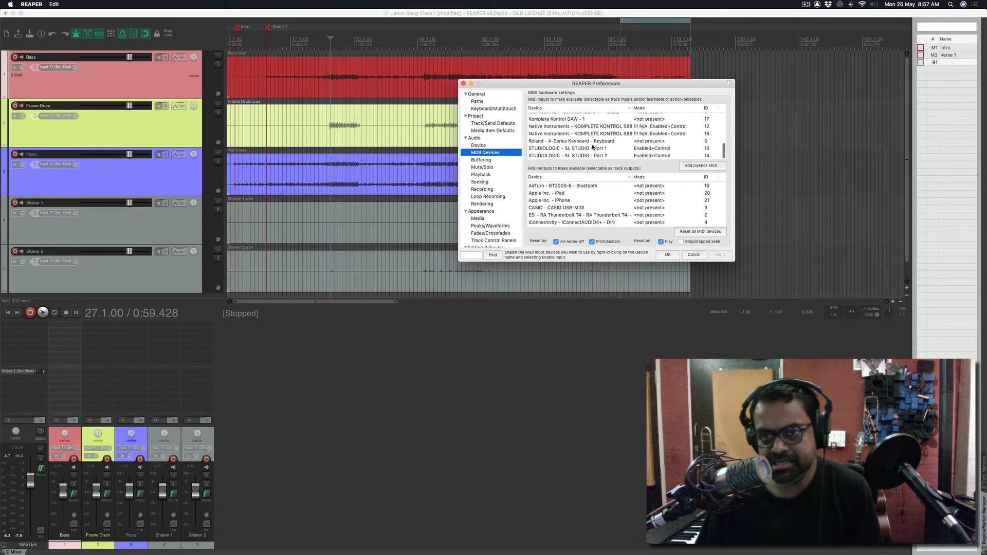
left_click(665, 148)
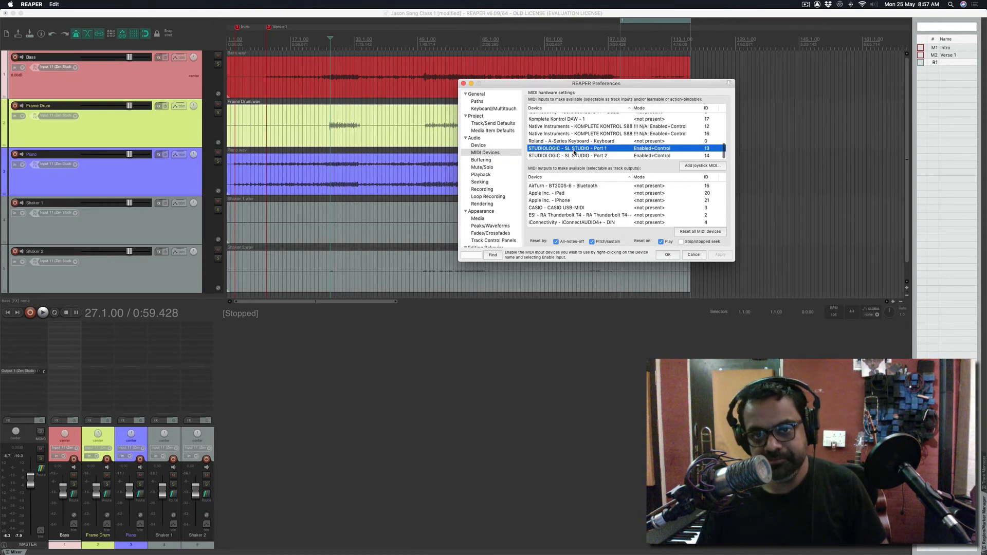
double_click(594, 149)
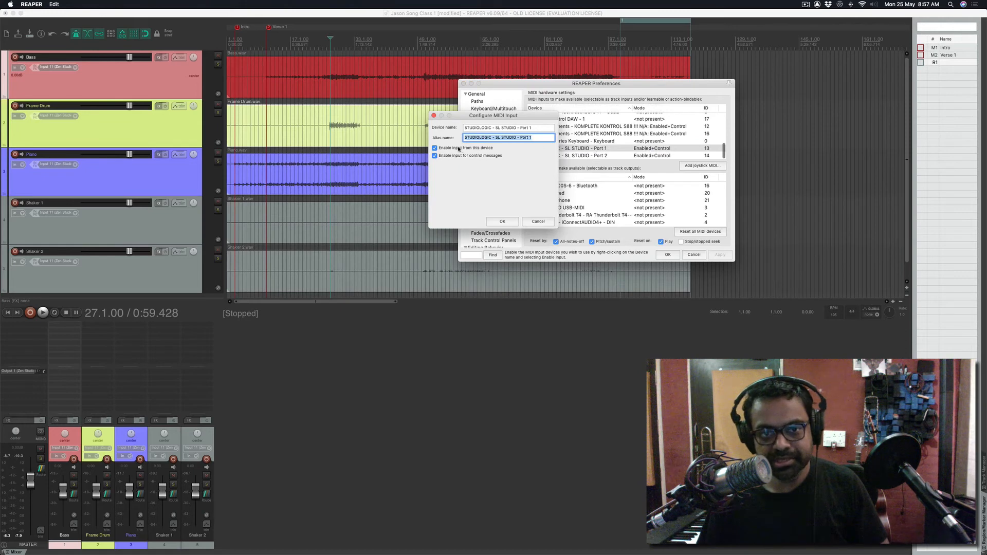
left_click(538, 222)
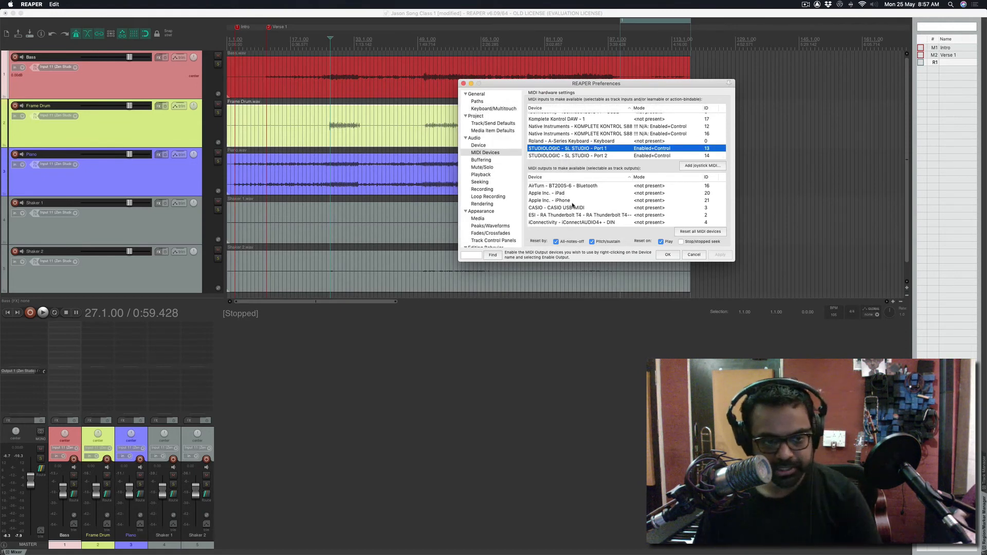
Close the Preferences window and return to the arrangement.
key("super+Tab")
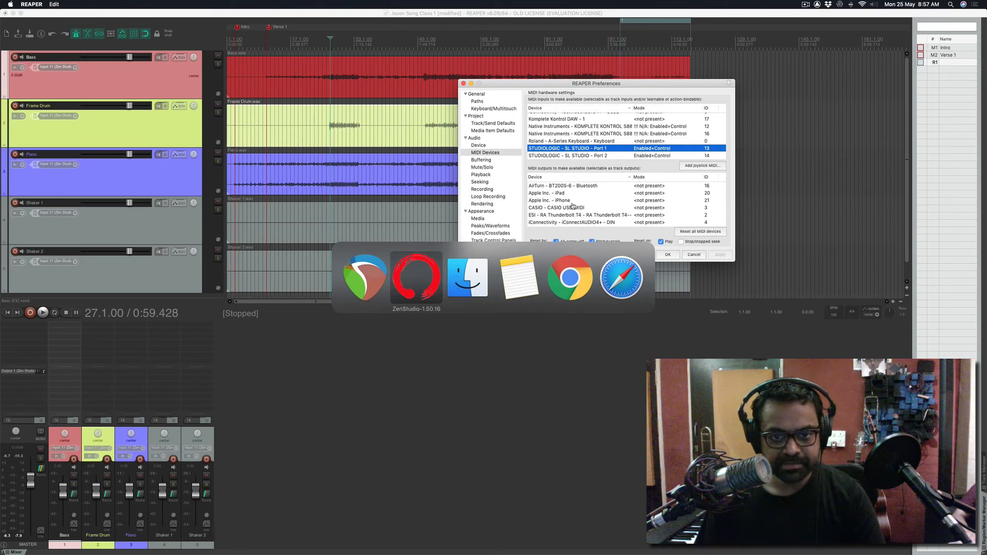
key("super+Tab")
left_click(646, 314)
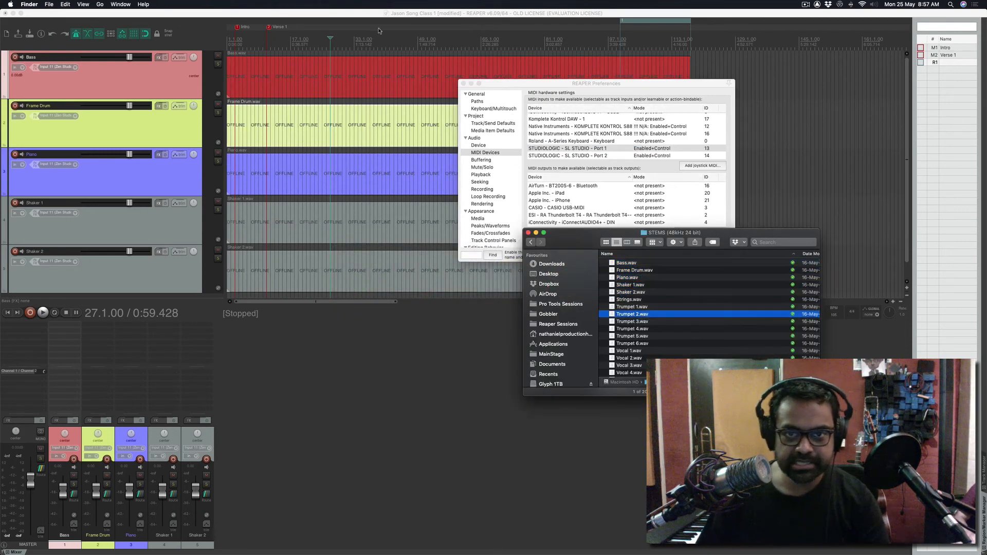
left_click(464, 83)
left_click(321, 473)
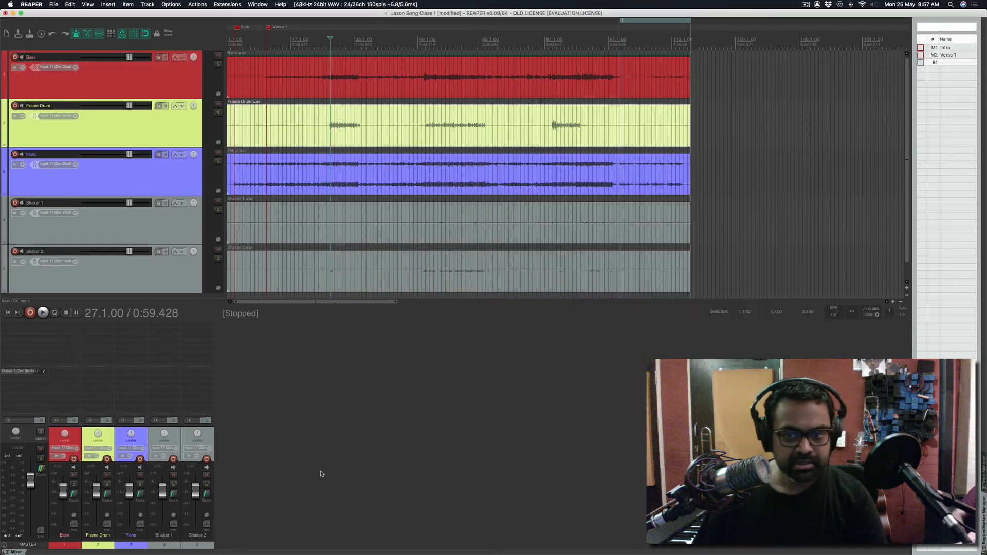
key("super+Tab")
key("super+Tab")
key("super+Tab")
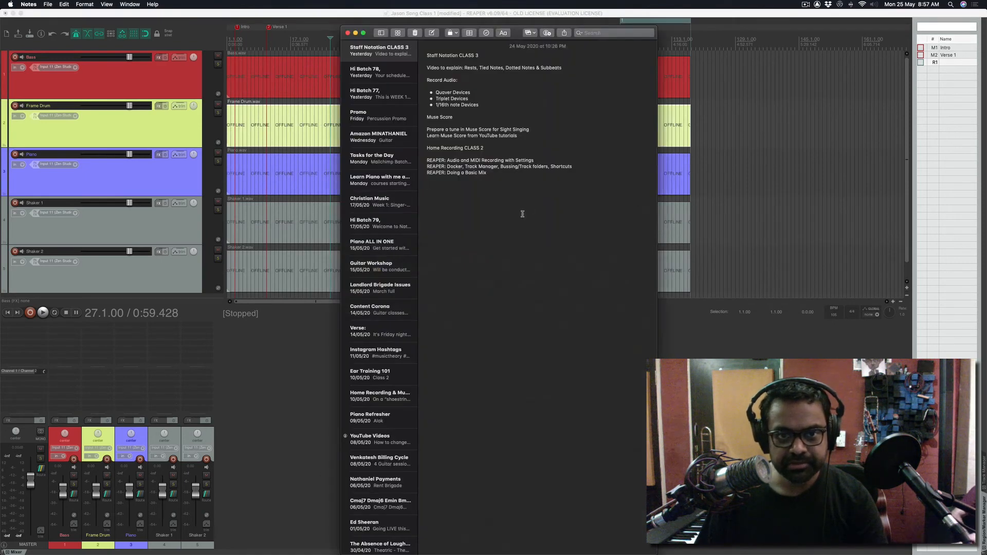
key("super+Tab")
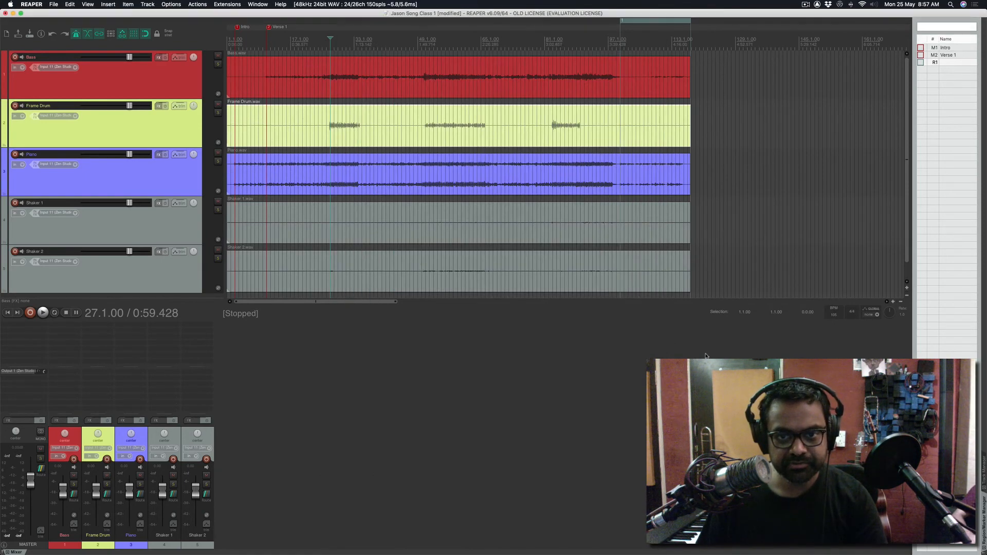
Switch to Finder and import Trumpet 1.wav through Trumpet 6.wav from the STEMS folder as separate tracks below Shaker 2.
key("super+Tab")
key("super+Tab")
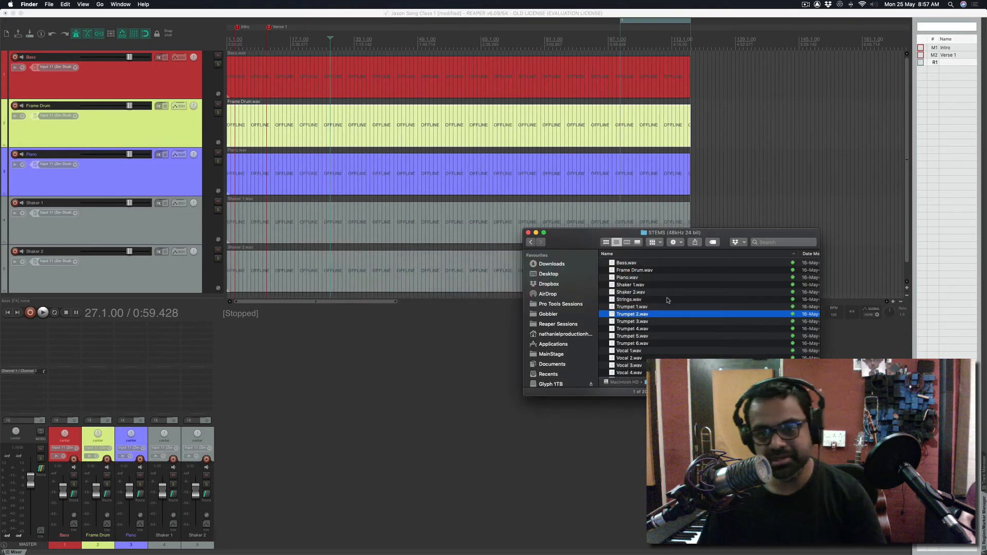
left_click(640, 307)
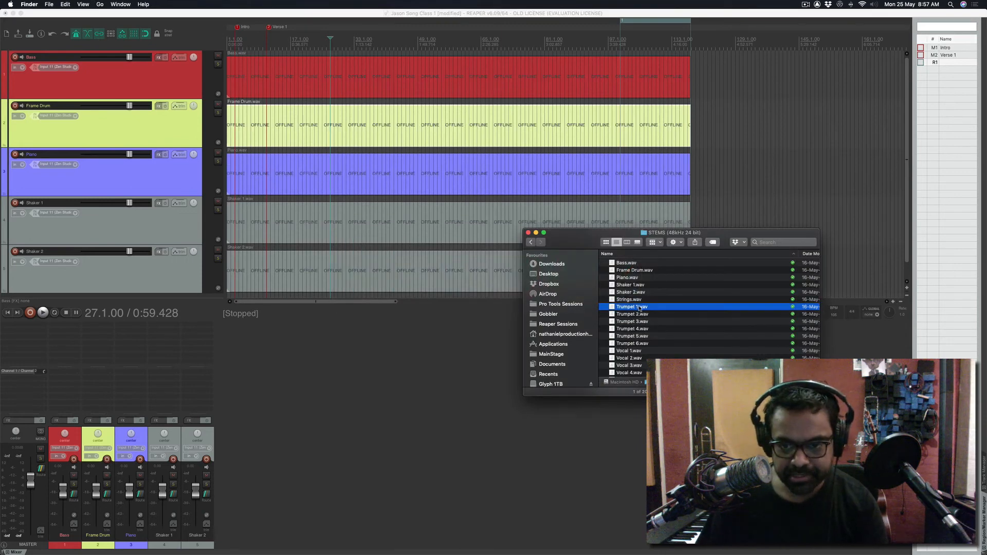
left_click(641, 343, "shift")
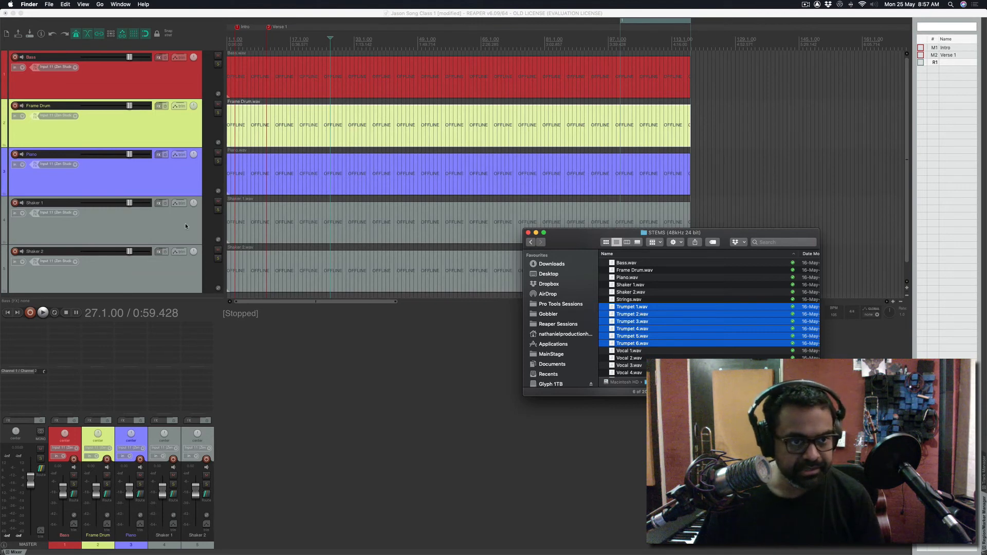
scroll(187, 226, "down", 2)
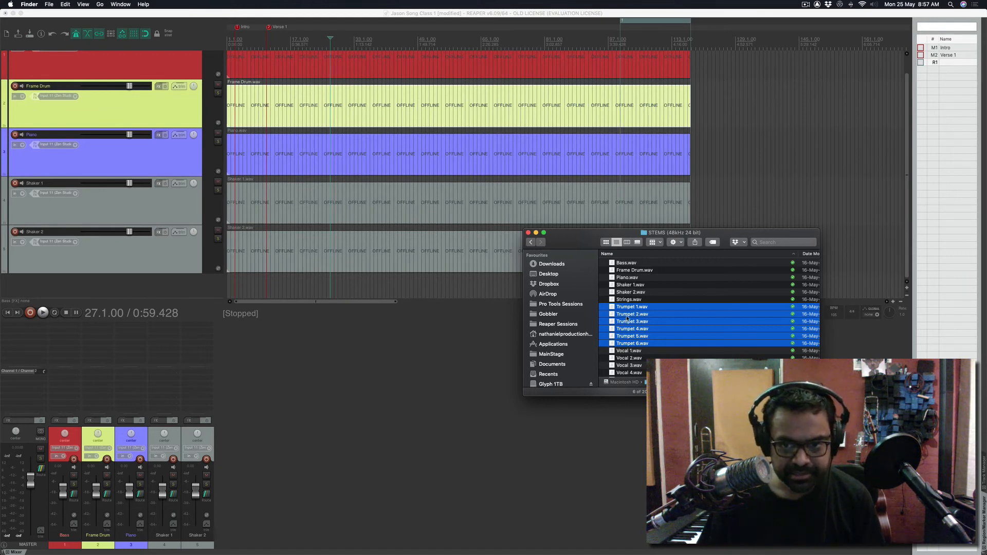
left_click_drag(627, 319, 287, 412)
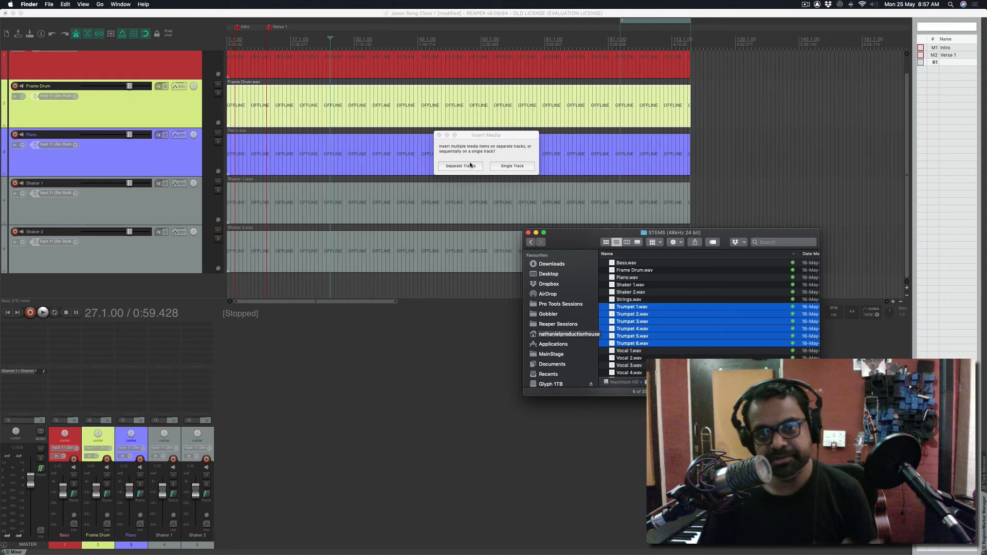
left_click_drag(573, 243, 328, 230)
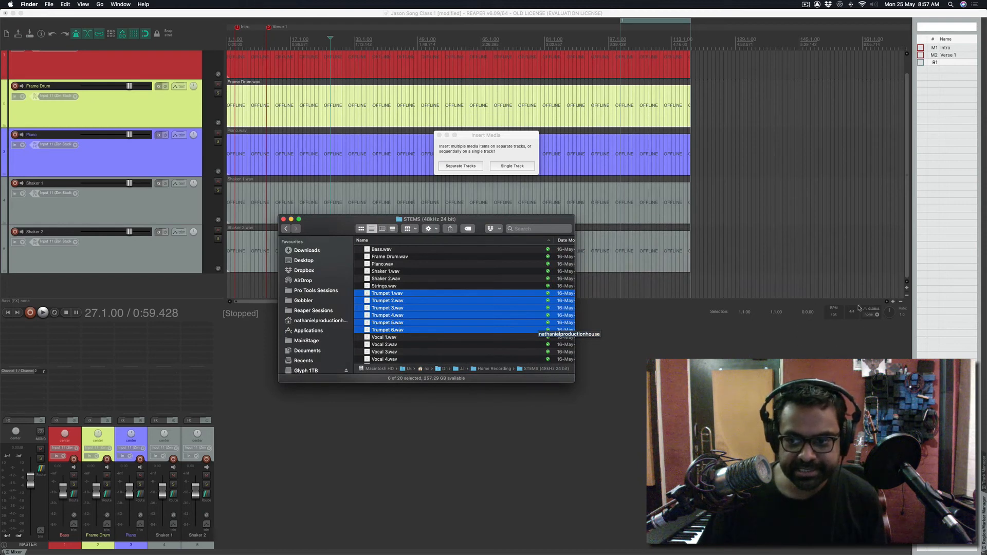
left_click(461, 166)
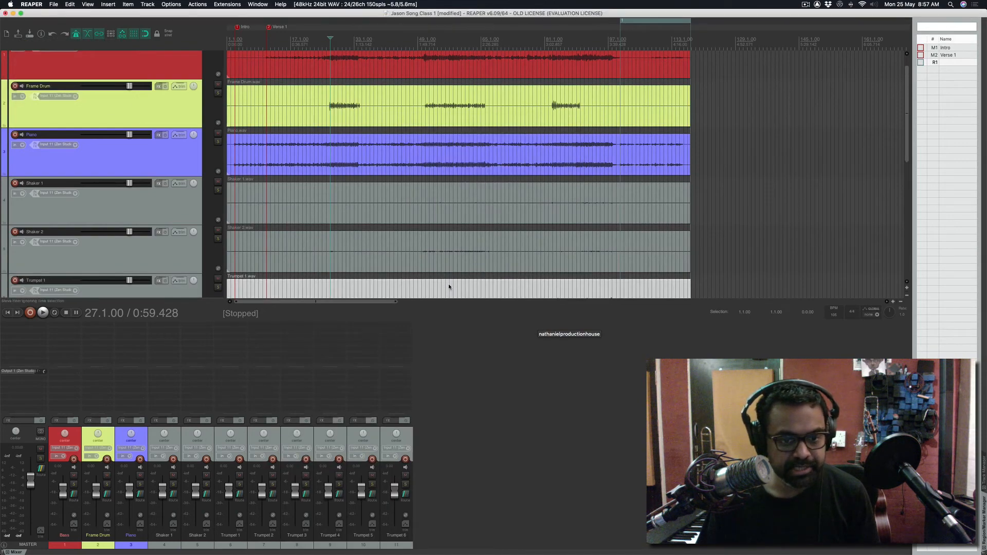
Select the tracks Trumpet 1 to Trumpet 6, cycle them through random colors until they share a magenta color, and deselect them.
left_click(238, 450)
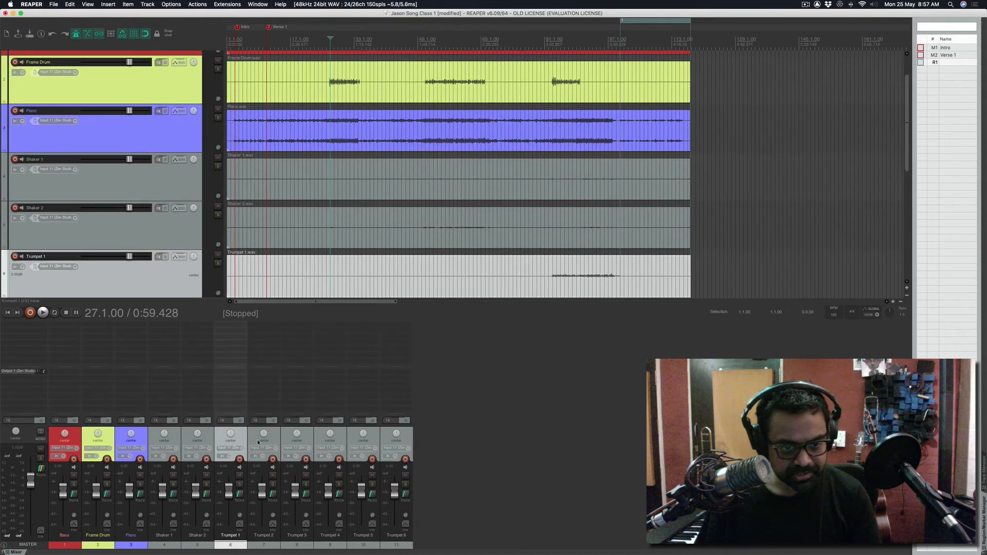
left_click(404, 436, "shift")
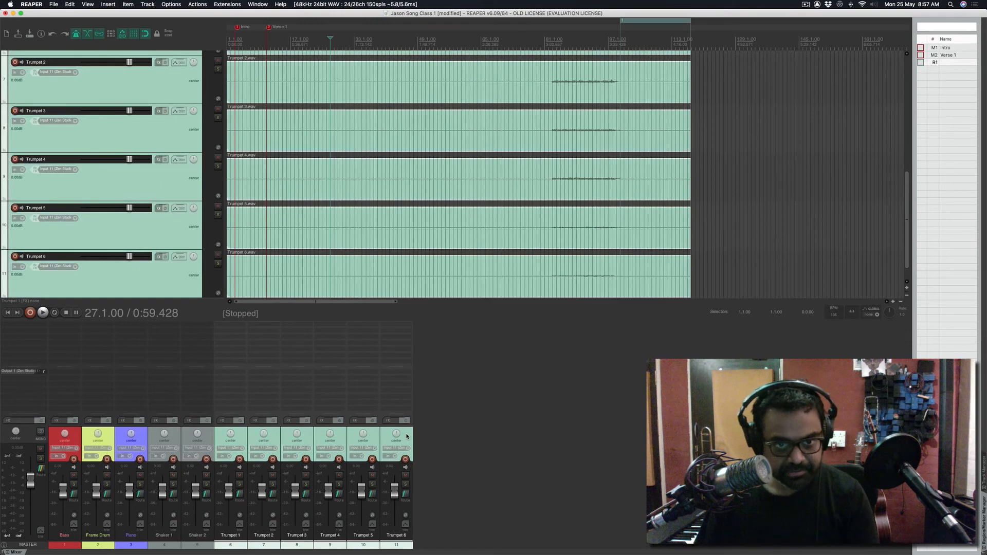
key("c")
key("c")
key("c")
key("c")
key("c")
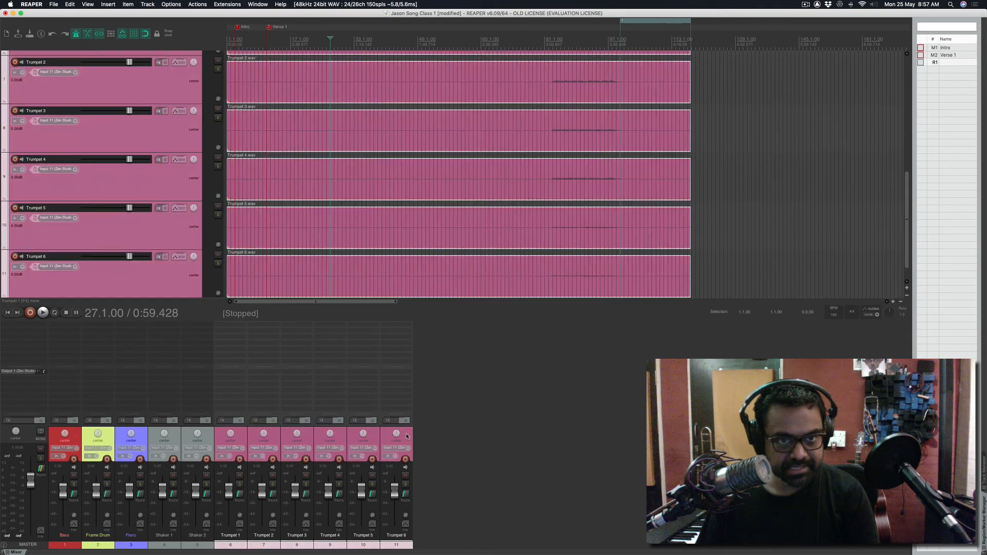
left_click(515, 442)
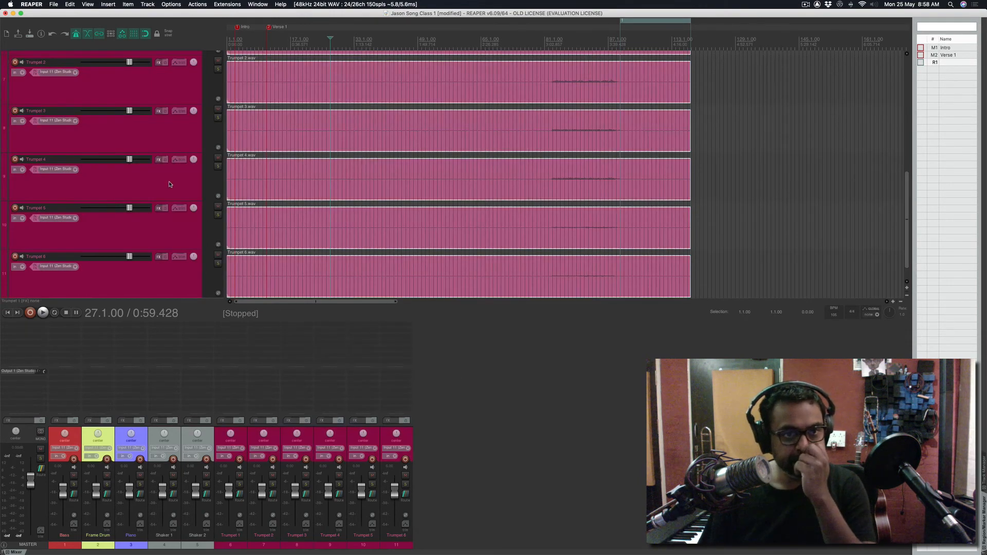
Review the track rules in the SWS Auto Color/Icon/Layout window and close it without changes.
scroll(170, 186, "up", 3)
left_click(227, 5)
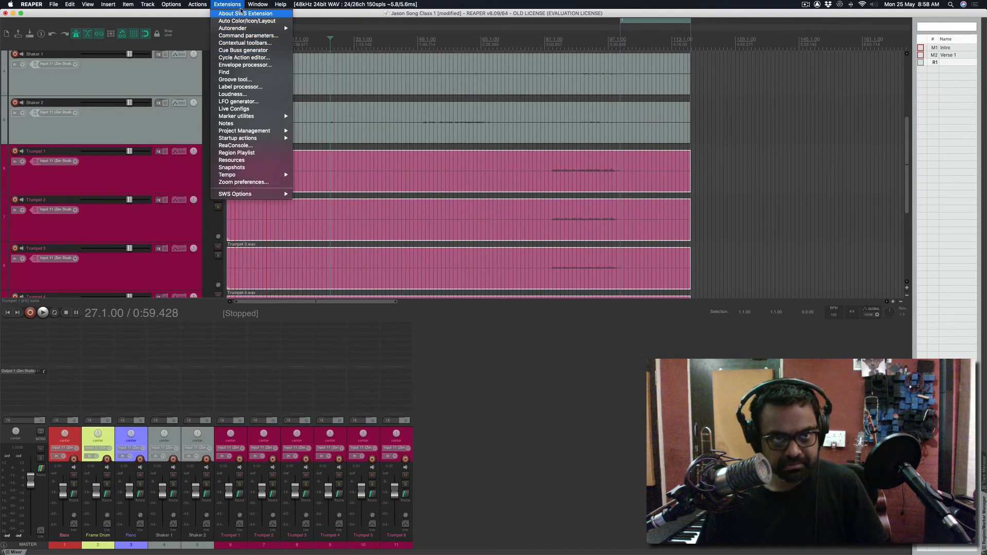
left_click(229, 21)
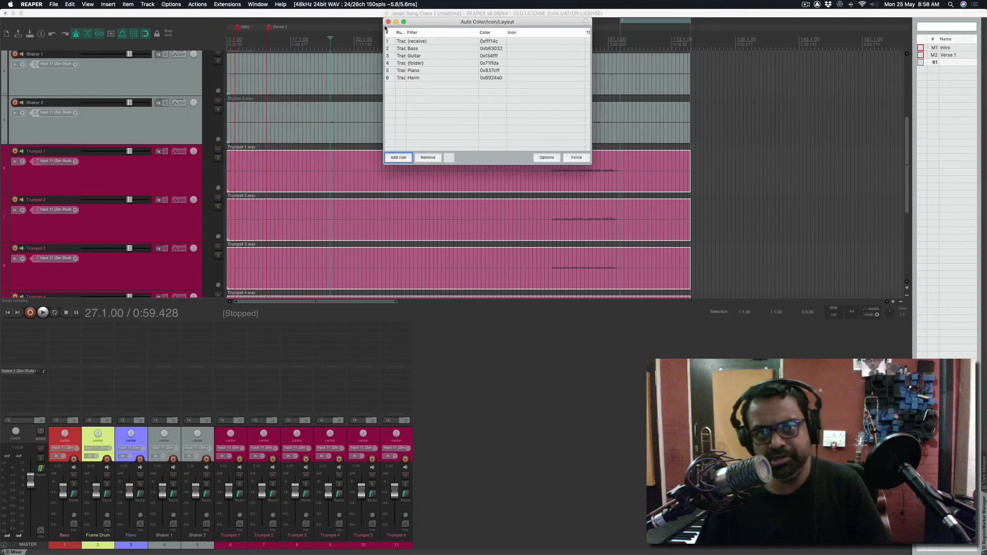
left_click(388, 22)
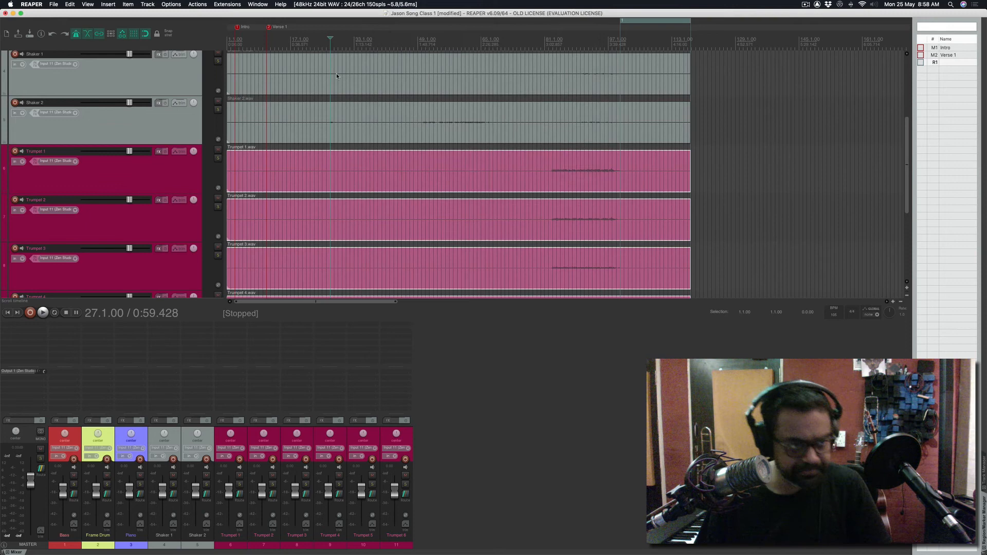
Add a new empty track and move it between Shaker 2 and Trumpet 1.
left_click(177, 184)
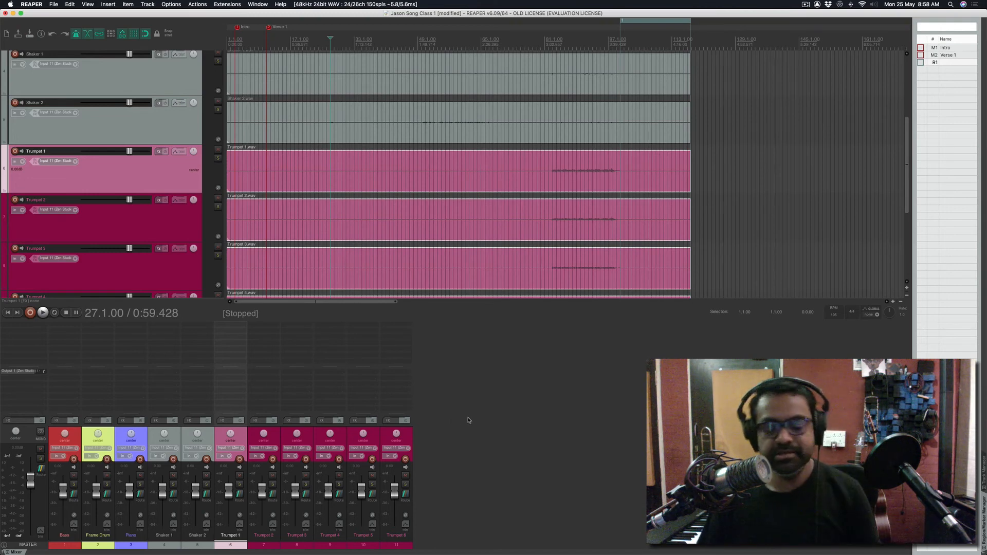
double_click(468, 439)
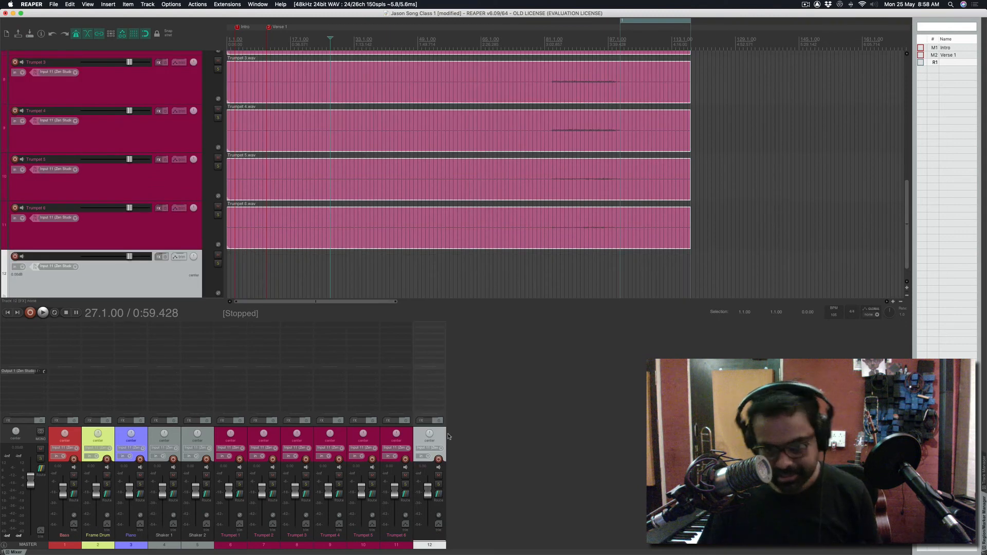
left_click_drag(441, 440, 218, 439)
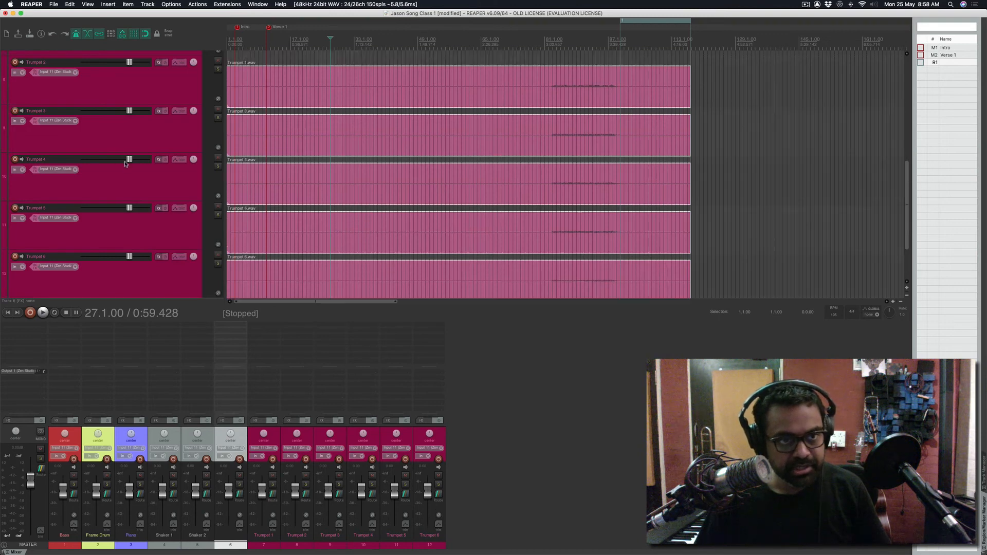
Turn the empty track above Trumpet 1 into a folder track containing the trumpet tracks.
scroll(124, 165, "up", 3)
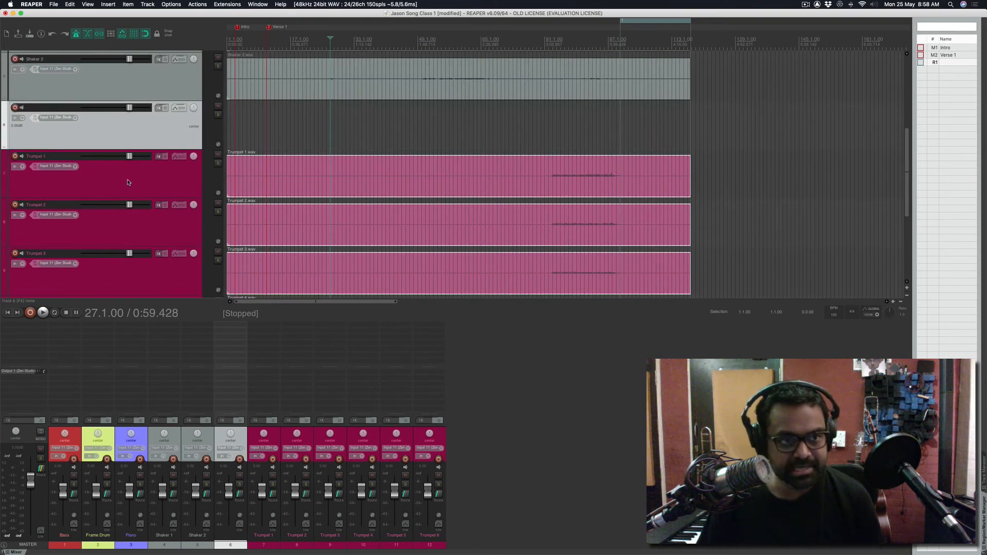
left_click(128, 181)
left_click(119, 134)
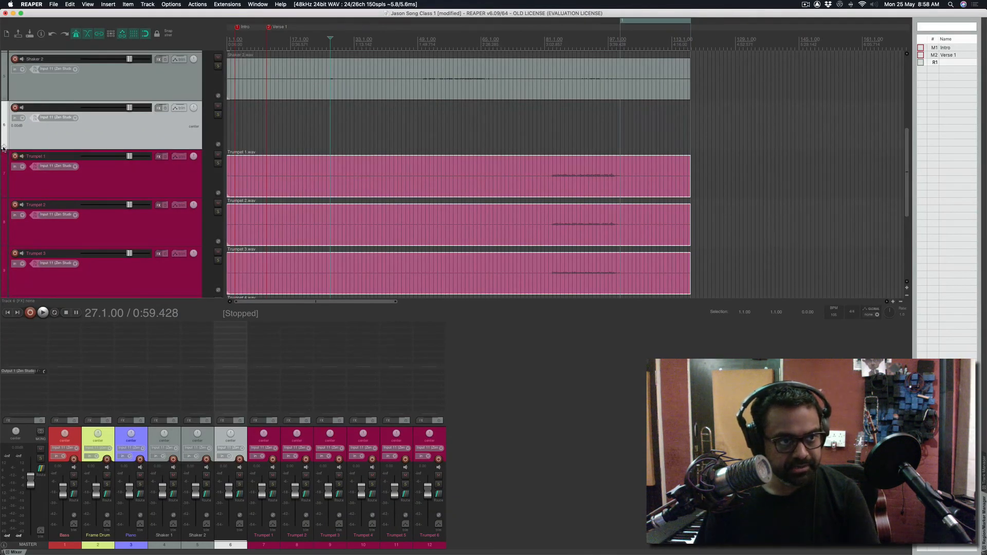
left_click(4, 148)
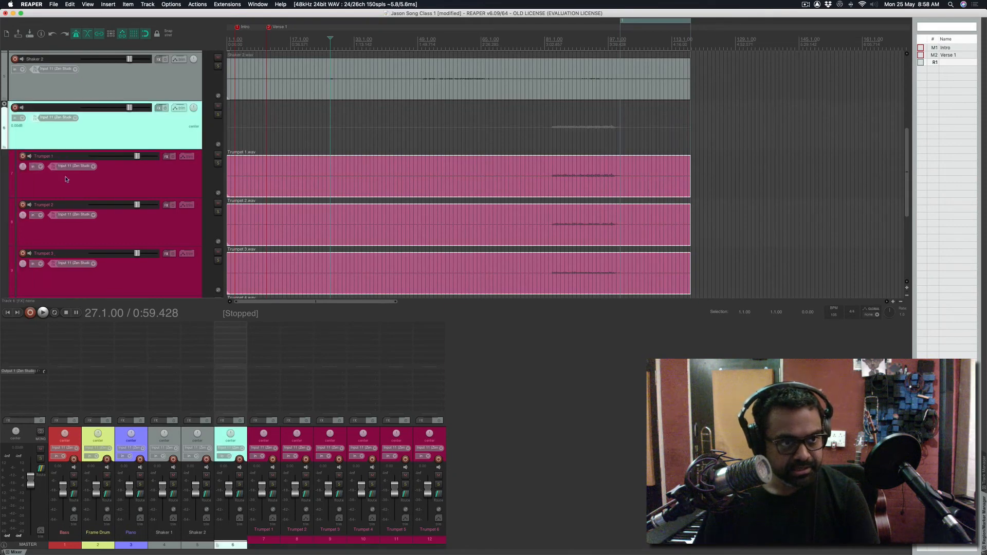
Select the child tracks Trumpet 1 to Trumpet 6 and examine how they are nested inside the folder.
left_click(96, 183)
scroll(96, 181, "down", 3)
left_click(128, 277, "shift")
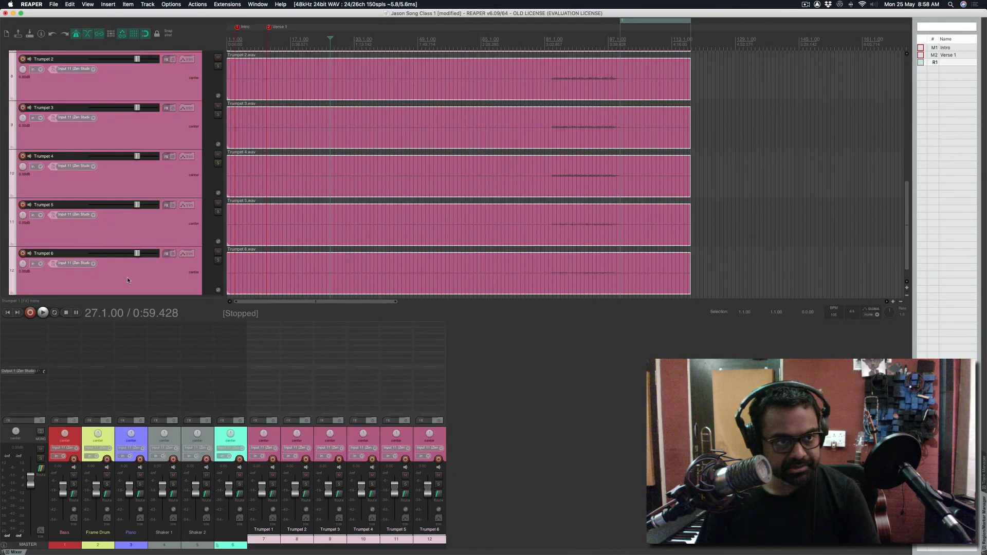
scroll(127, 277, "up", 6)
scroll(128, 277, "down", 7)
scroll(127, 258, "up", 1)
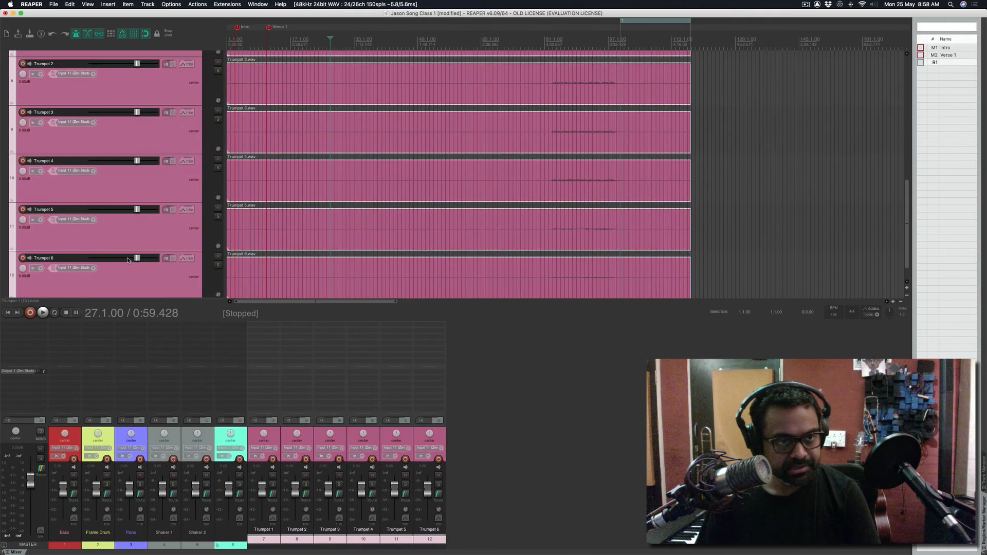
scroll(128, 260, "down", 1)
left_click(128, 271)
Name the turquoise folder track above Trumpet 1 HORNS.
scroll(128, 258, "up", 4)
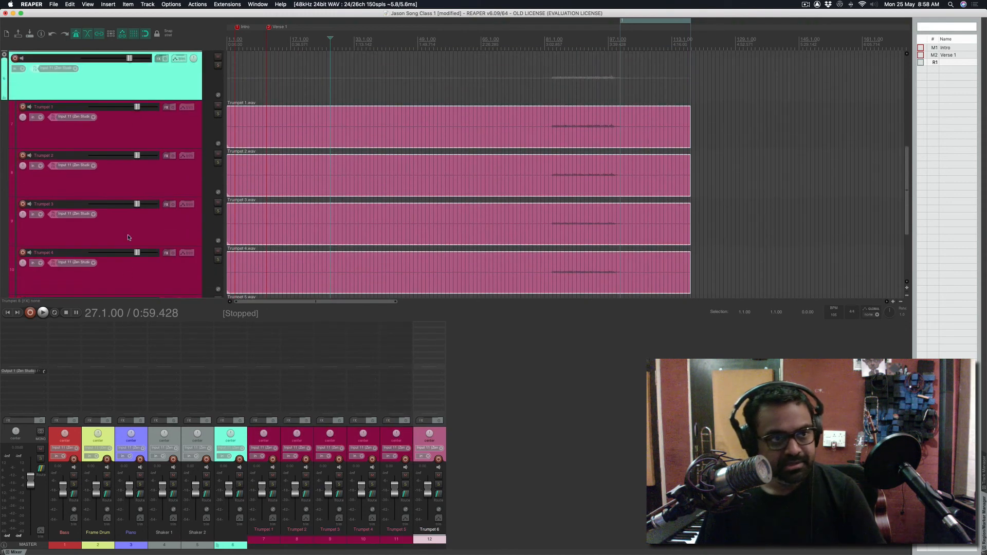
left_click(70, 90)
scroll(51, 129, "up", 2)
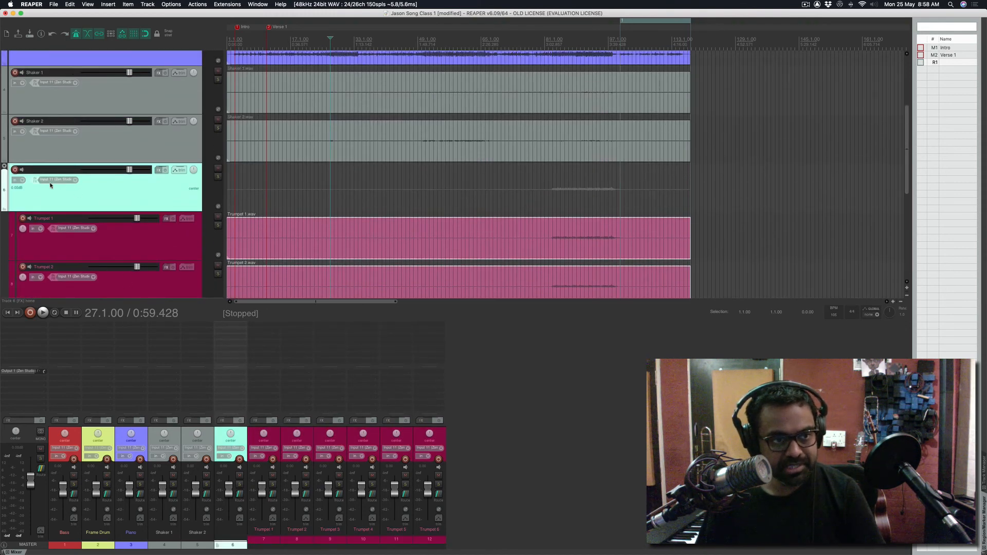
double_click(43, 171)
type("HORNS")
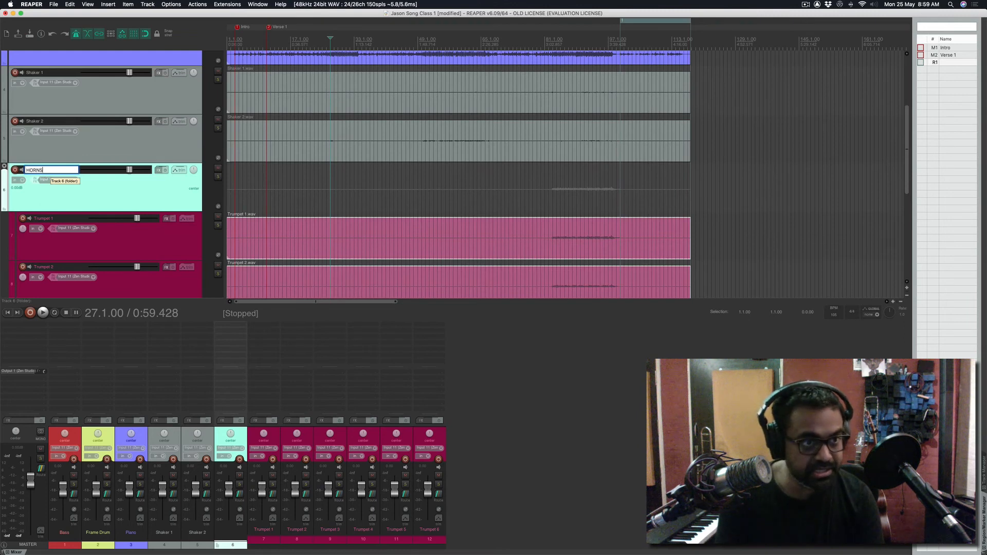
key("Return")
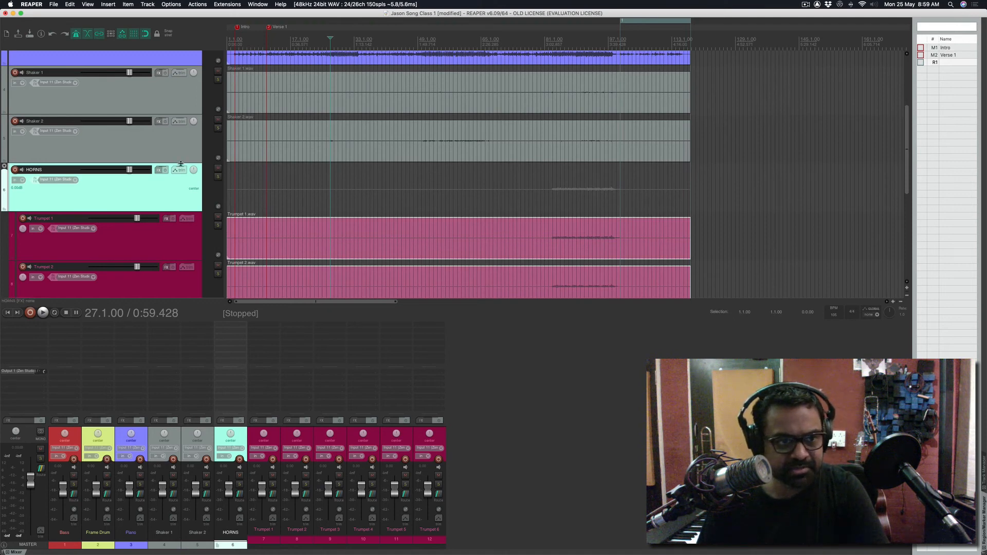
Solo the HORNS folder track and listen to the horn section from bar 84.
left_click(144, 254, "shift")
left_click(218, 177)
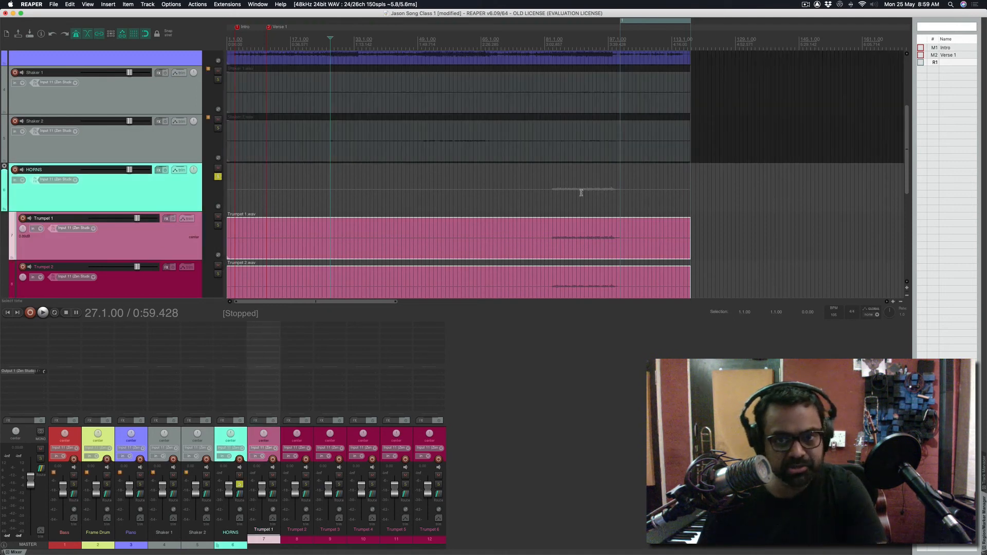
left_click(556, 186)
key("space")
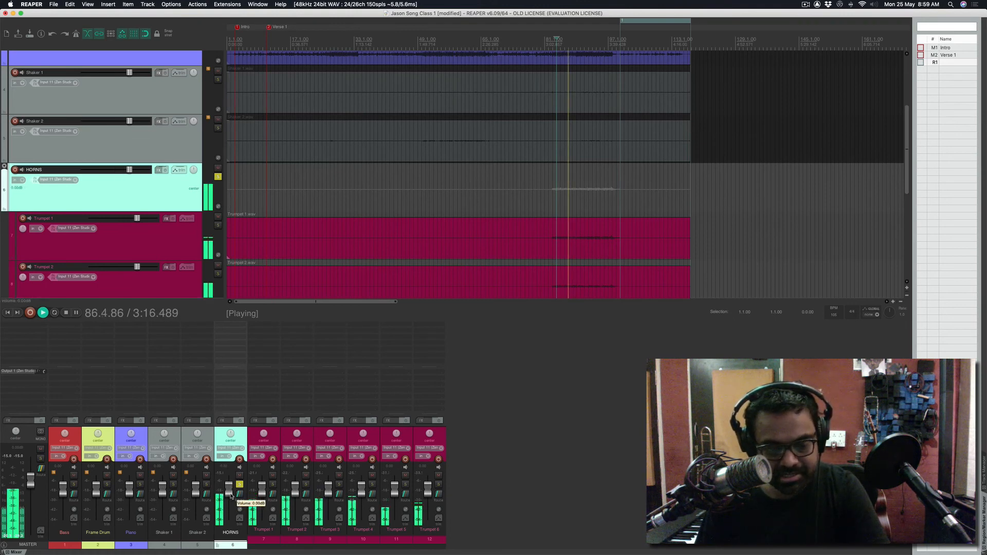
key("space")
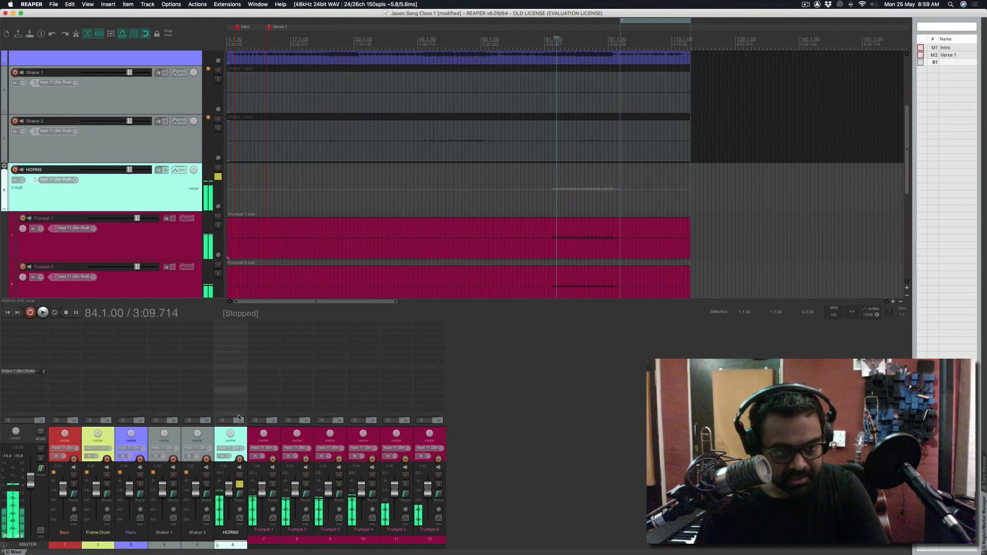
Search the plug-ins for a Valhalla reverb and add AU: ValhallaRoom to the HORNS track.
left_click(233, 423)
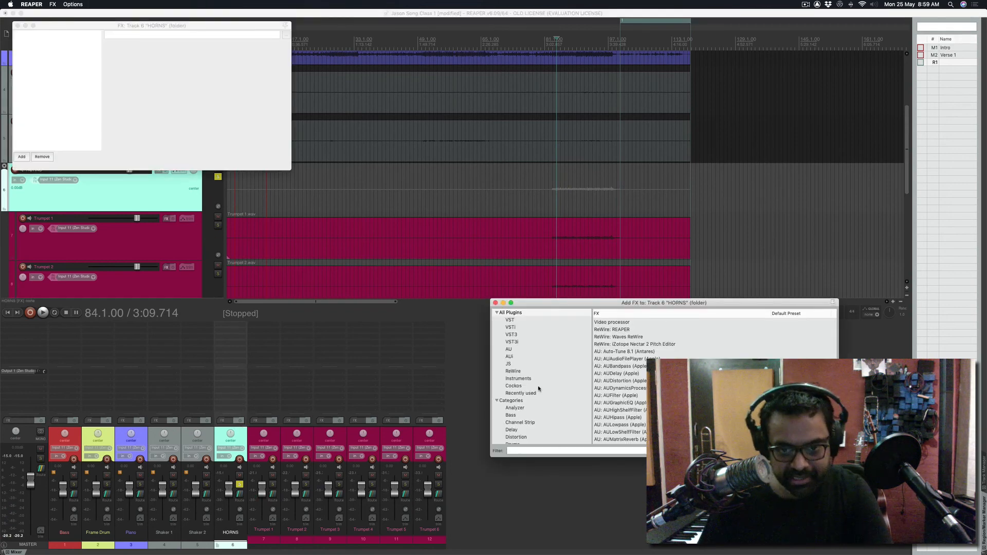
type("reverb")
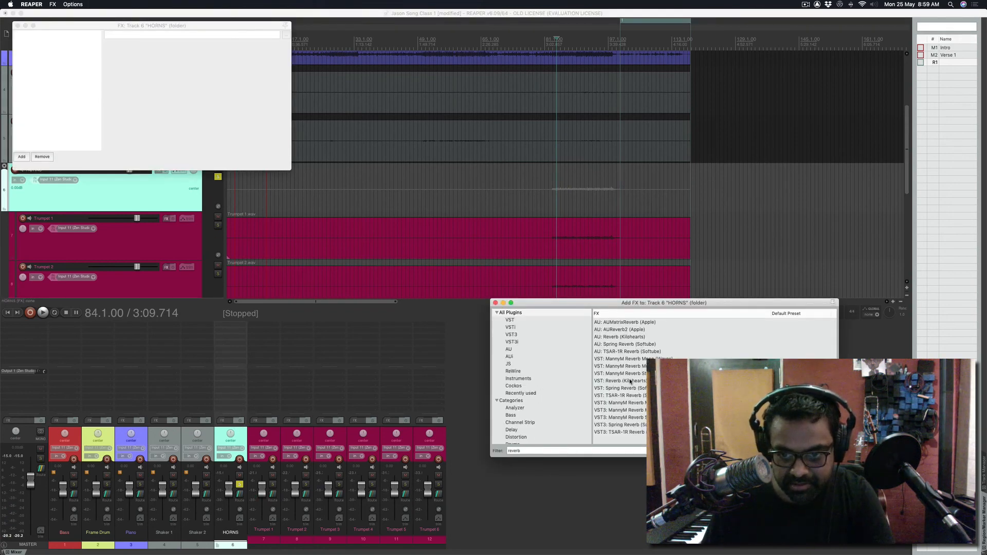
double_click(552, 451)
type("valha")
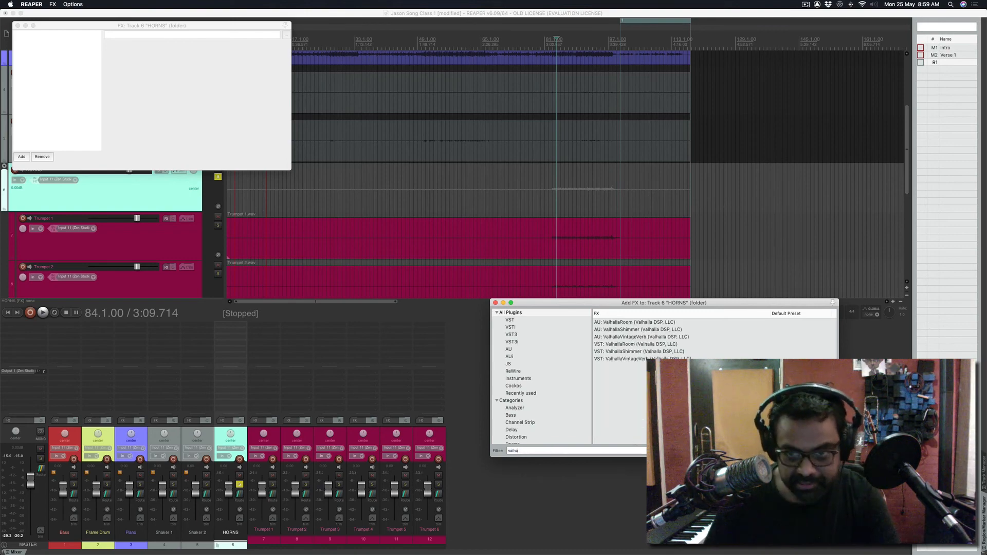
double_click(626, 323)
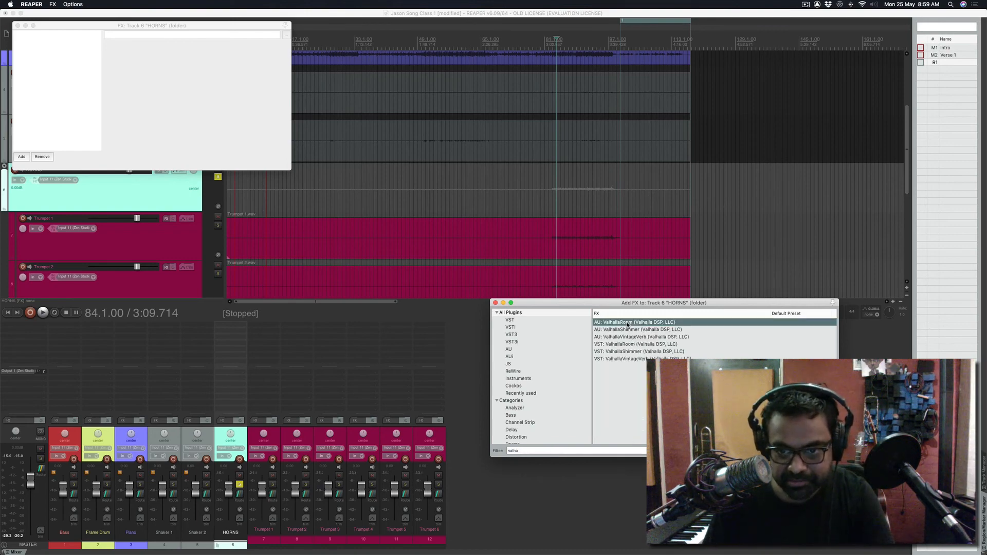
mouse_move(0, 1)
Play the horn section and lower the ValhallaRoom mix to 34.6 %.
left_click(306, 198)
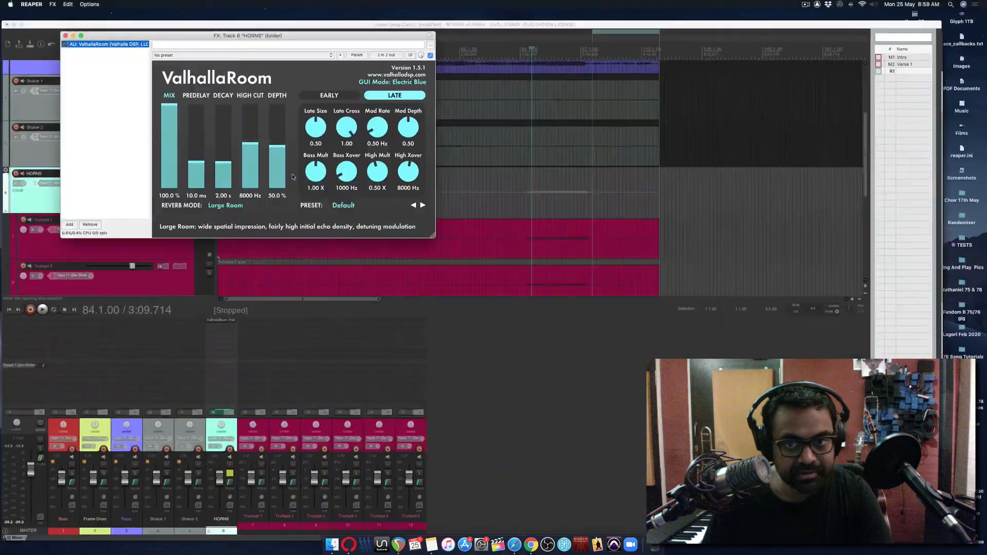
key("space")
left_click_drag(127, 114, 119, 142)
left_click_drag(119, 143, 118, 152)
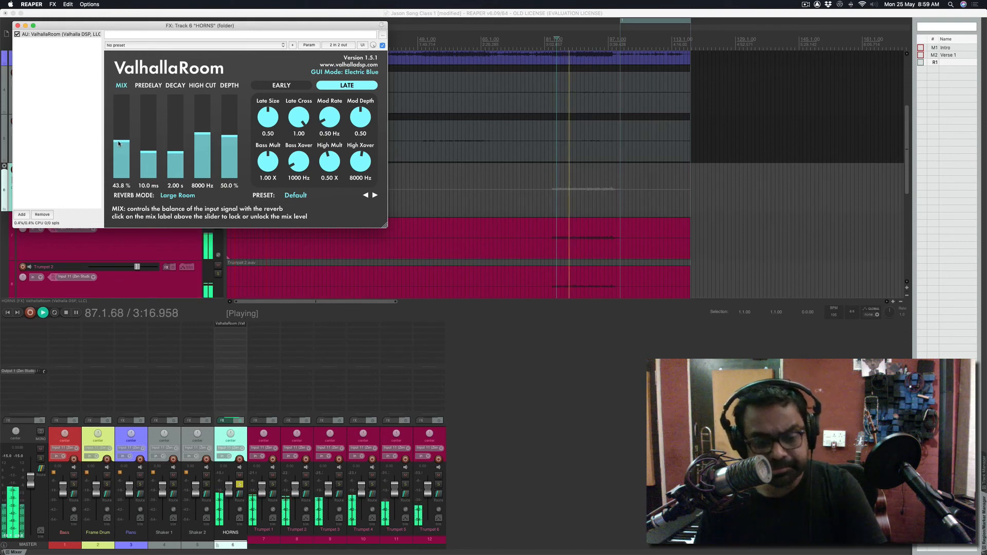
Bypass ValhallaRoom during playback, close its effects window, and unsolo HORNS with playback stopped.
left_click(243, 324)
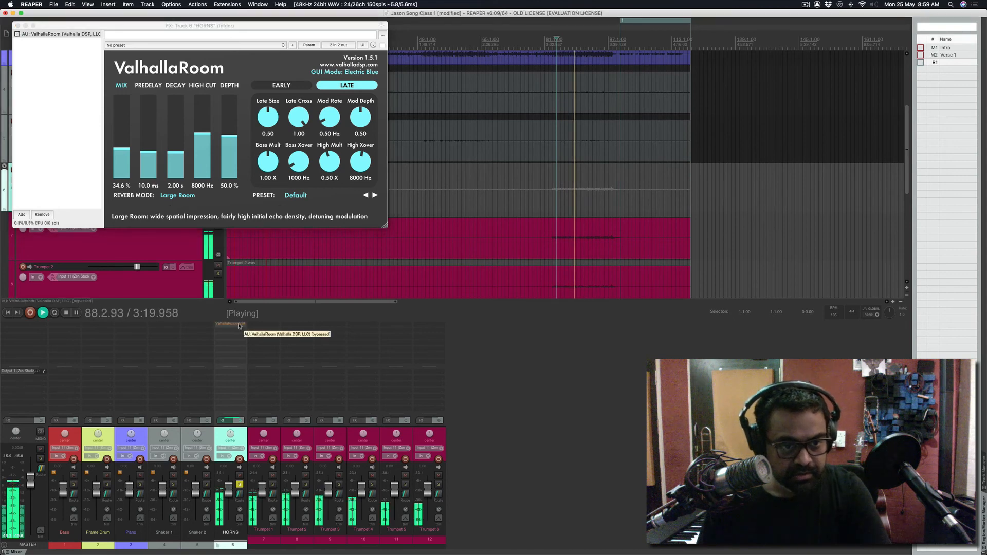
left_click(18, 25)
left_click(536, 383)
key("space")
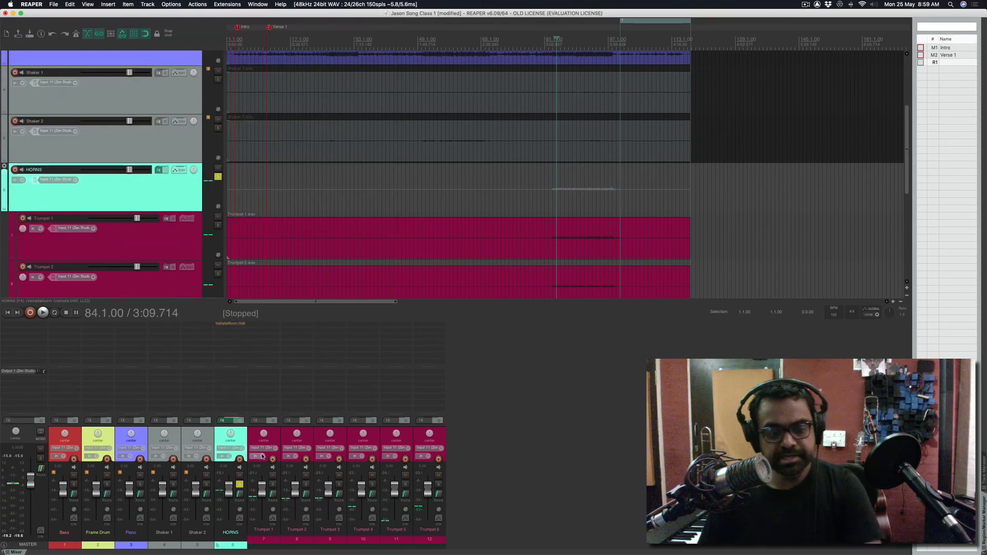
left_click(240, 485)
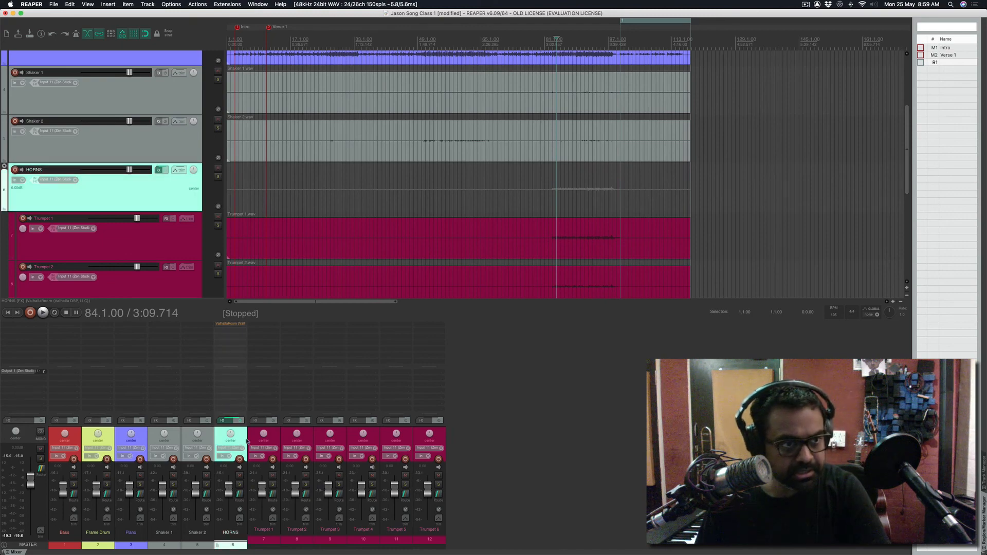
Switch Trumpet 6, the last track in the HORNS folder, to a folder track and back again.
scroll(96, 215, "down", 5)
left_click(44, 257)
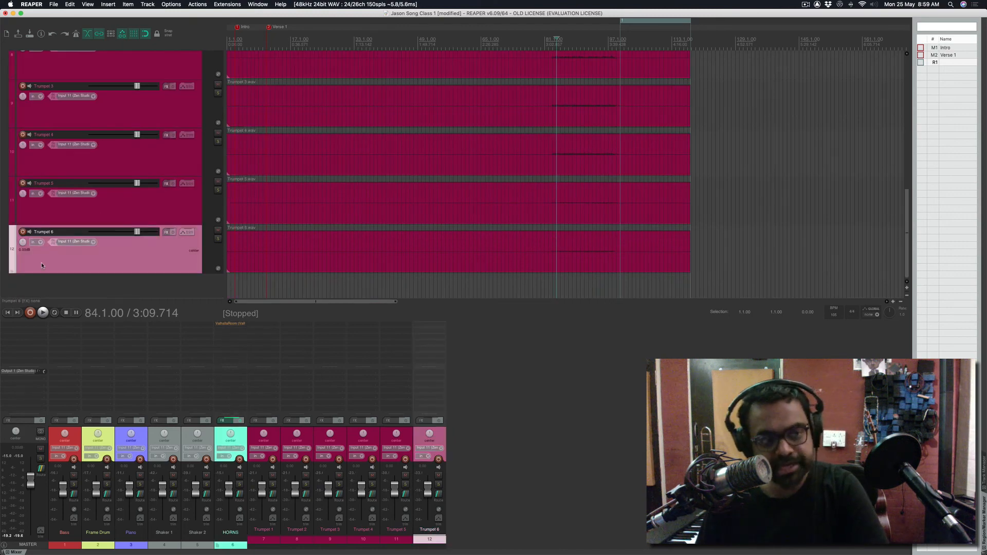
scroll(52, 238, "up", 5)
scroll(53, 235, "down", 5)
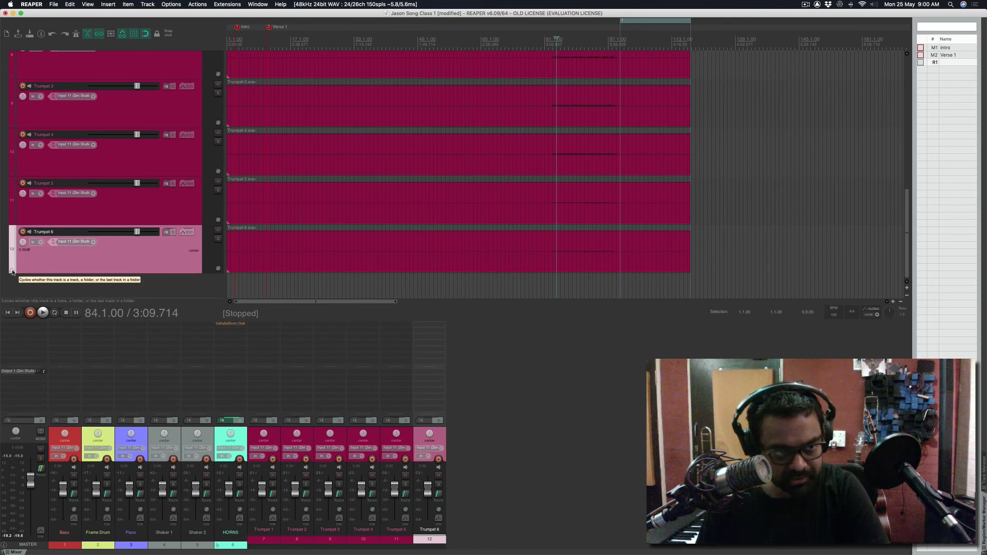
left_click(12, 272)
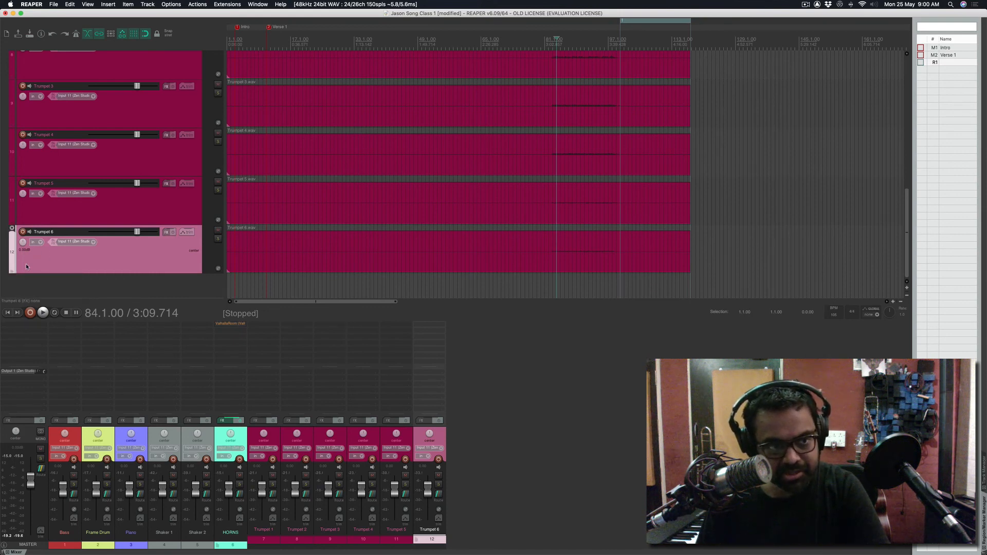
left_click(12, 272)
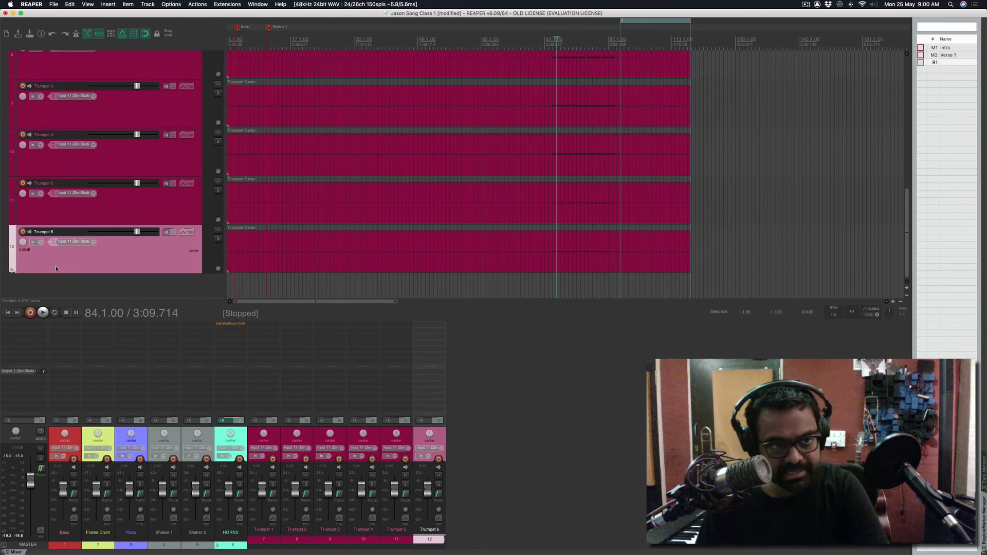
Select the HORNS track and turn it from a folder back into a normal track.
scroll(78, 243, "up", 3)
scroll(78, 243, "down", 3)
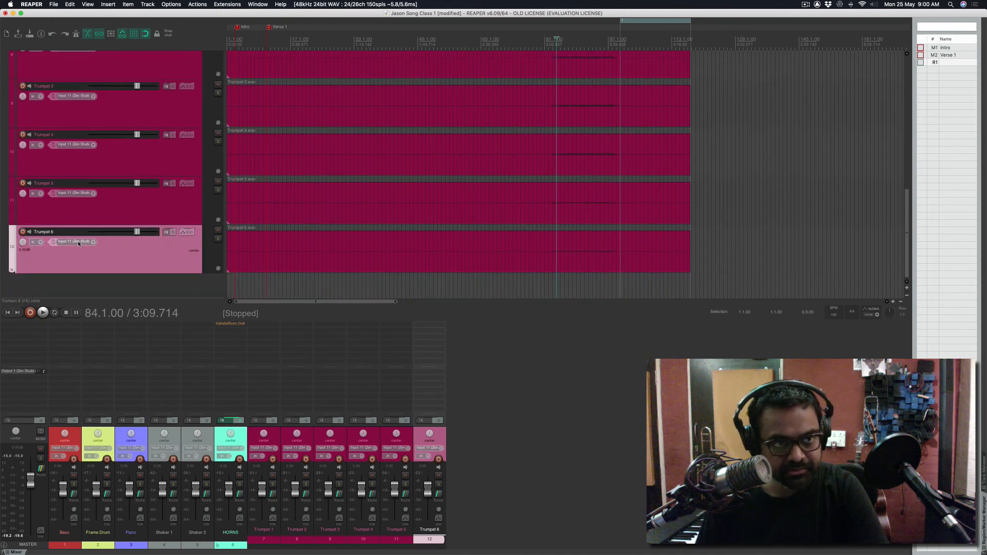
scroll(78, 240, "up", 5)
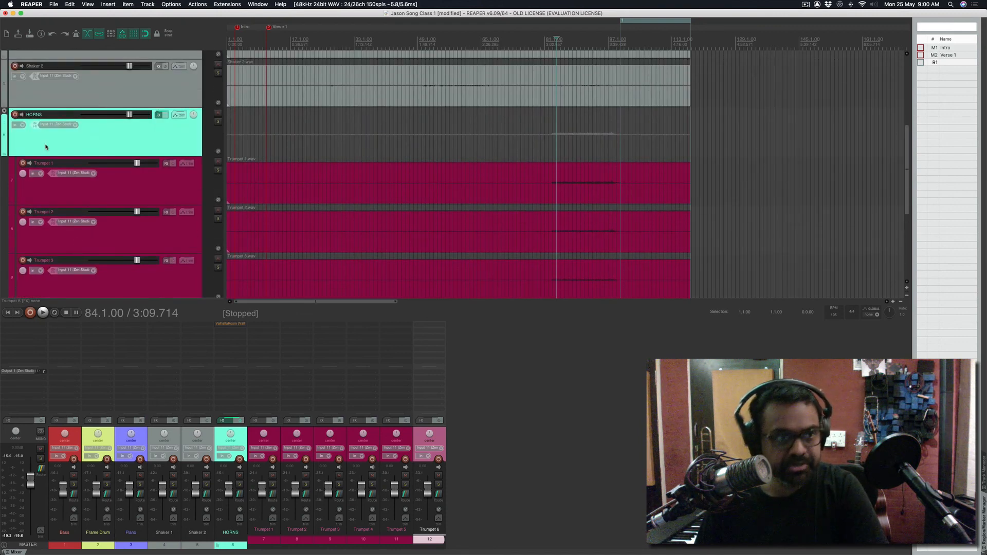
left_click(46, 150)
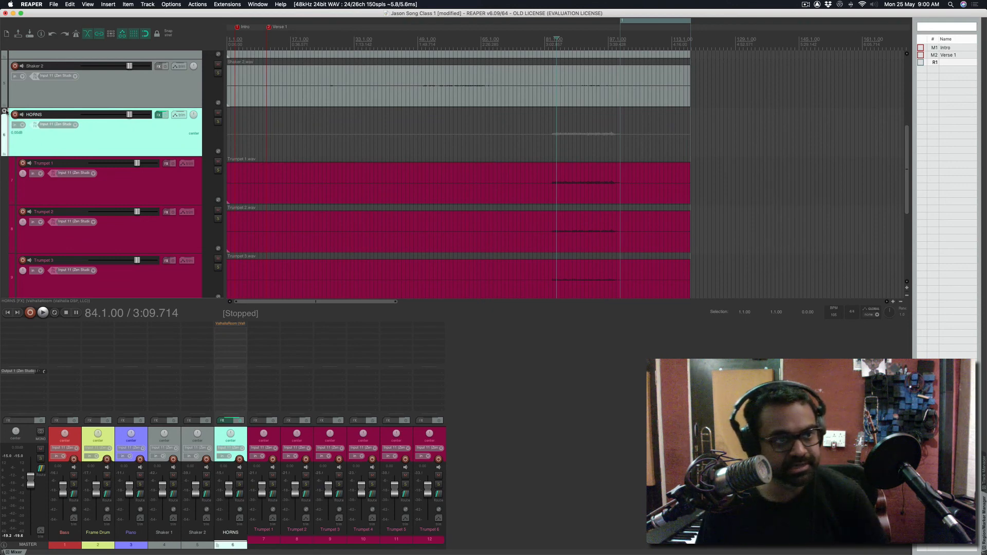
left_click(4, 154)
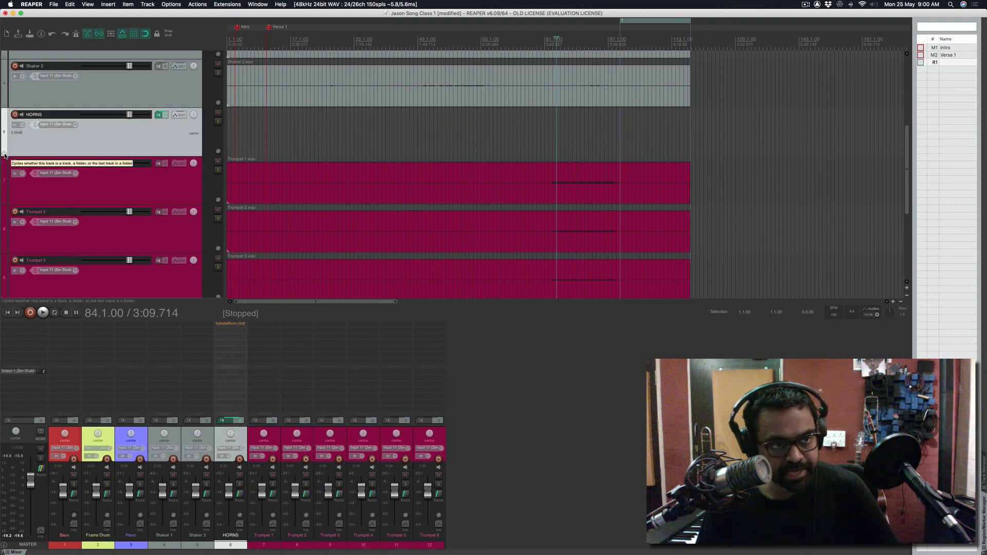
Turn the HORNS track back into a folder and compact its six trumpet tracks to the smallest folder view.
left_click(5, 155)
scroll(68, 180, "down", 5)
scroll(69, 181, "up", 10)
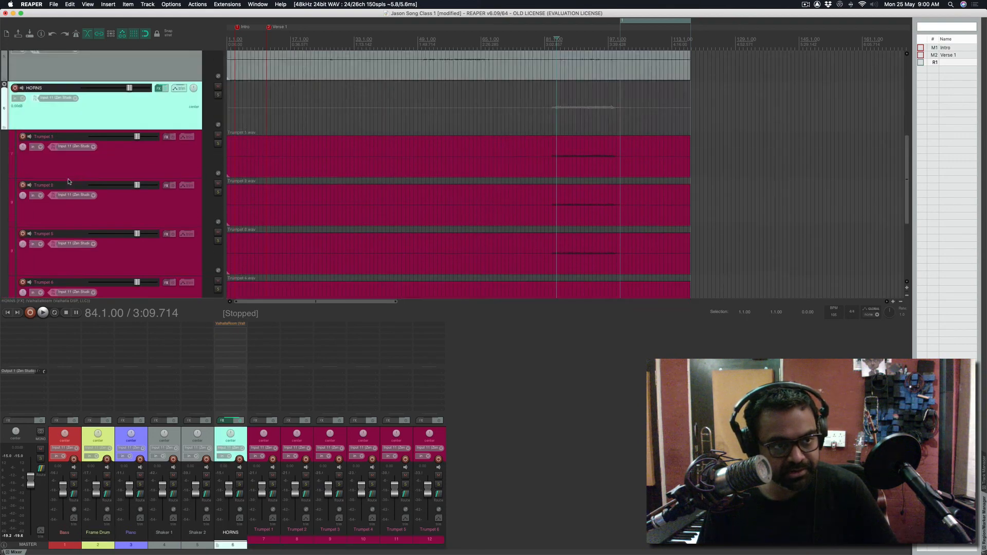
scroll(25, 183, "down", 4)
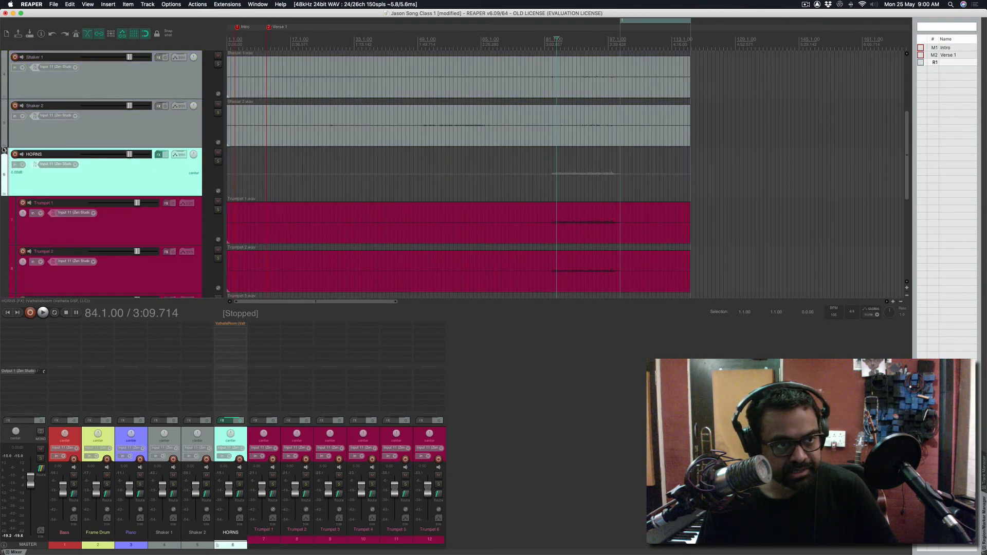
left_click(4, 152)
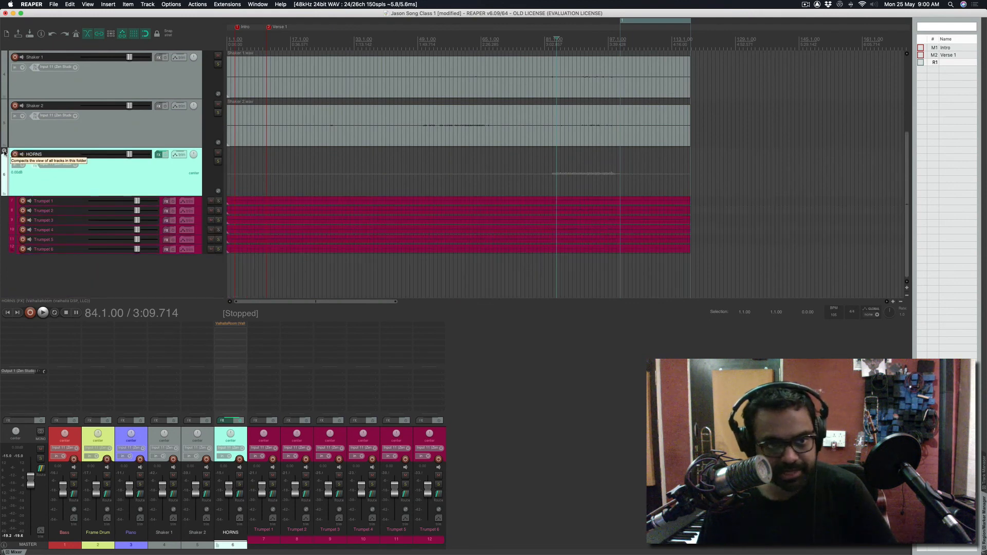
left_click(4, 152)
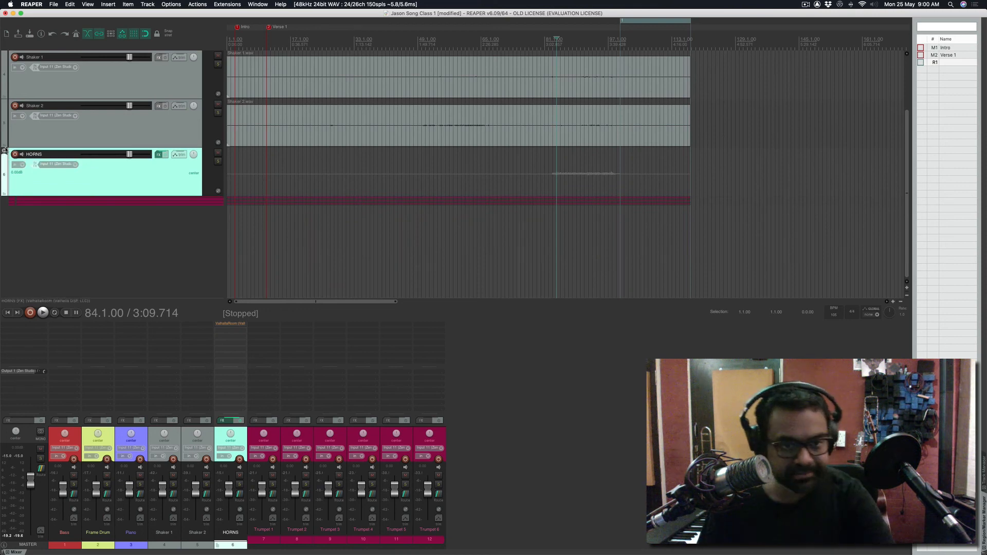
Switch to Notes to review the Home Recording CLASS 2 outline, and return to REAPER.
key("super+Tab")
key("super+Tab")
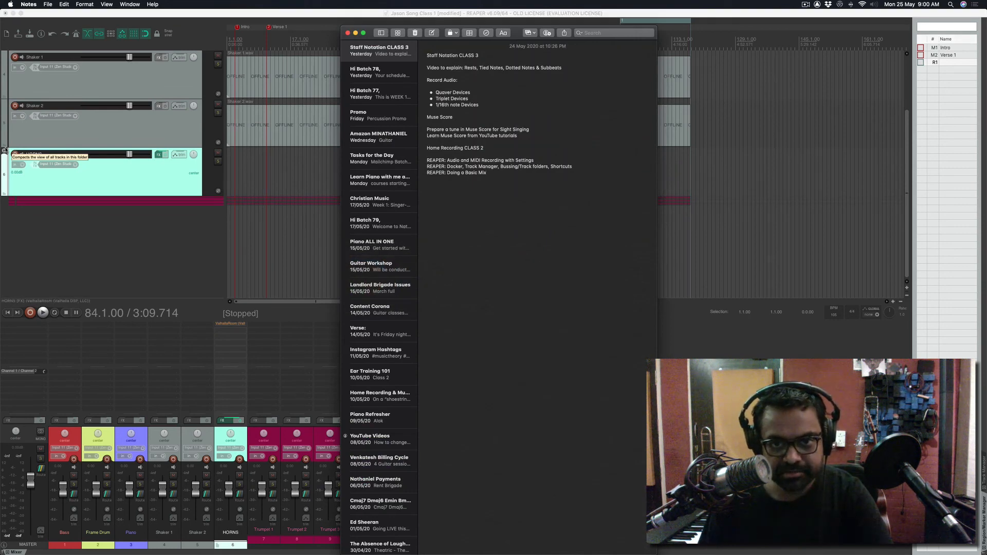
key("super+Tab")
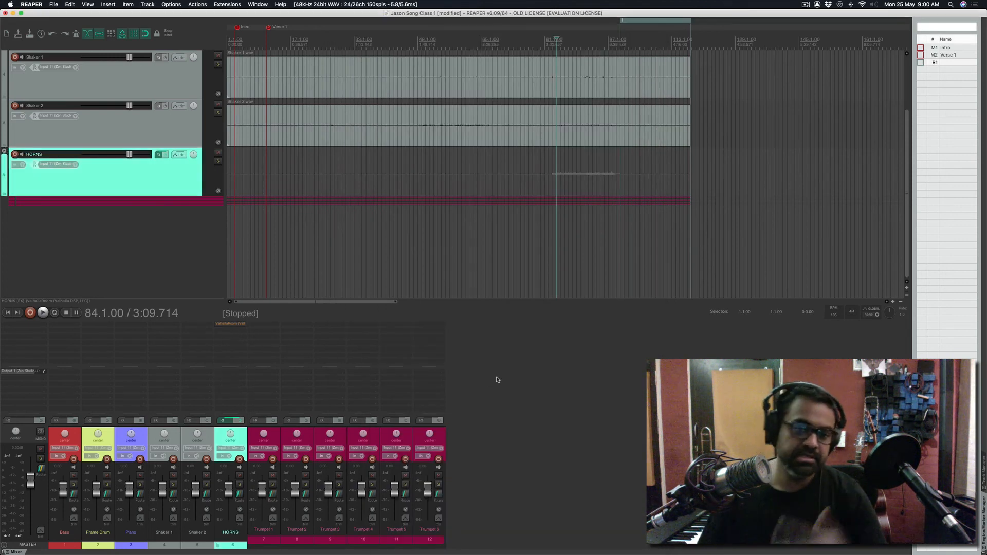